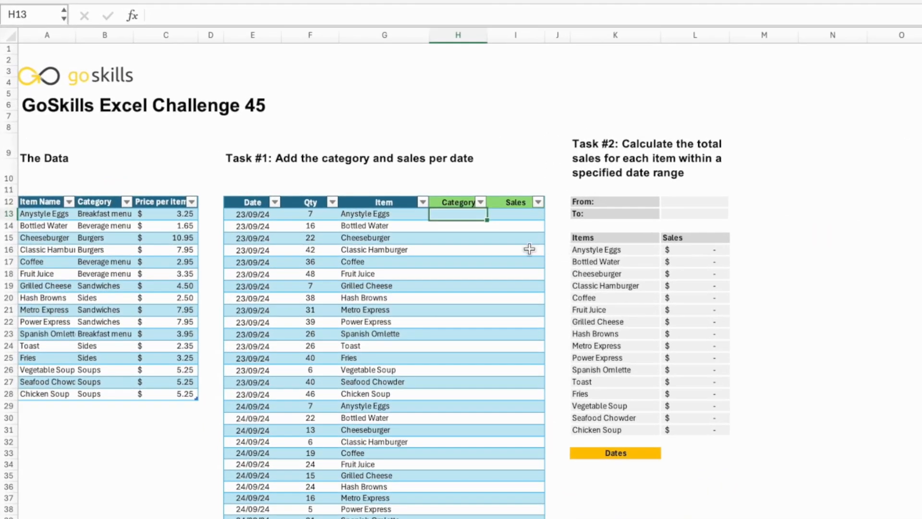
drag(469, 204, 512, 206)
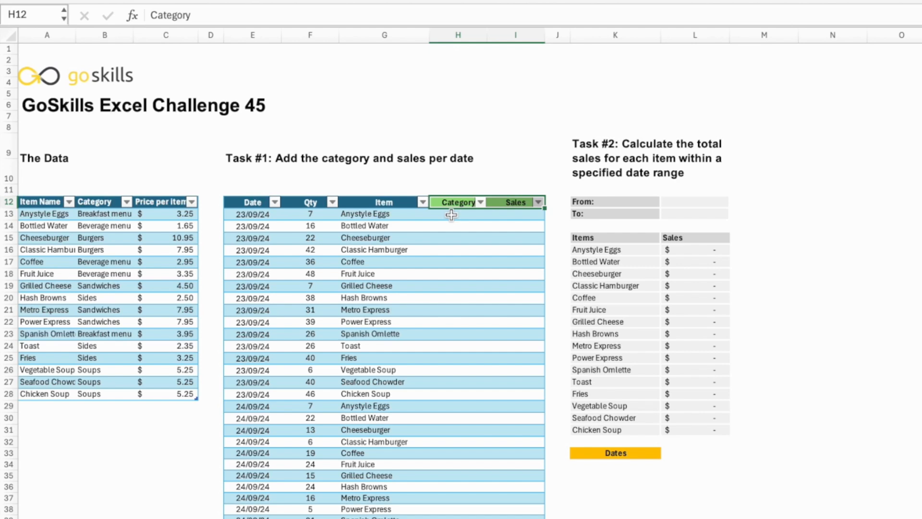
click(451, 215)
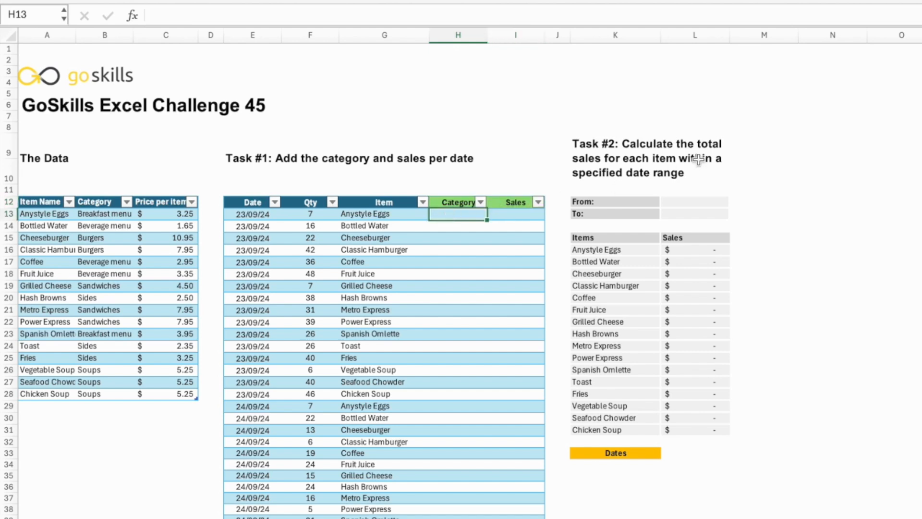
text(=xloo)
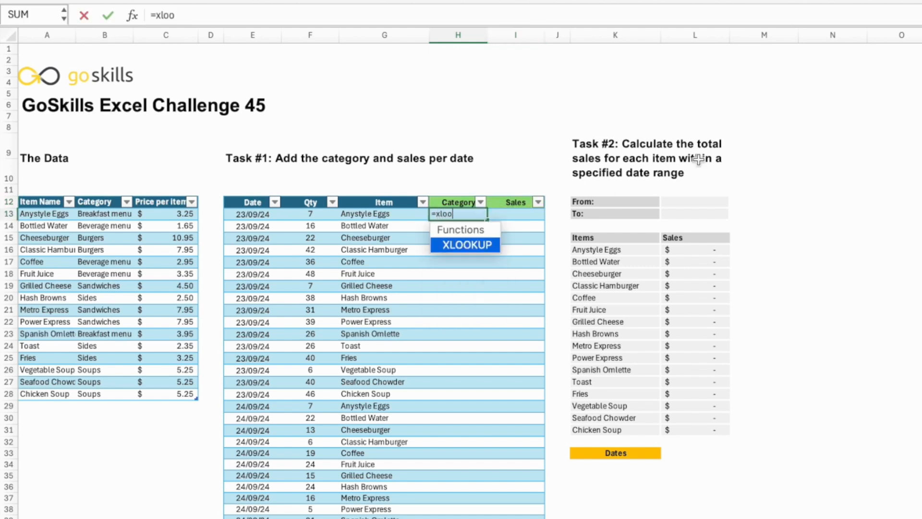
key(Tab)
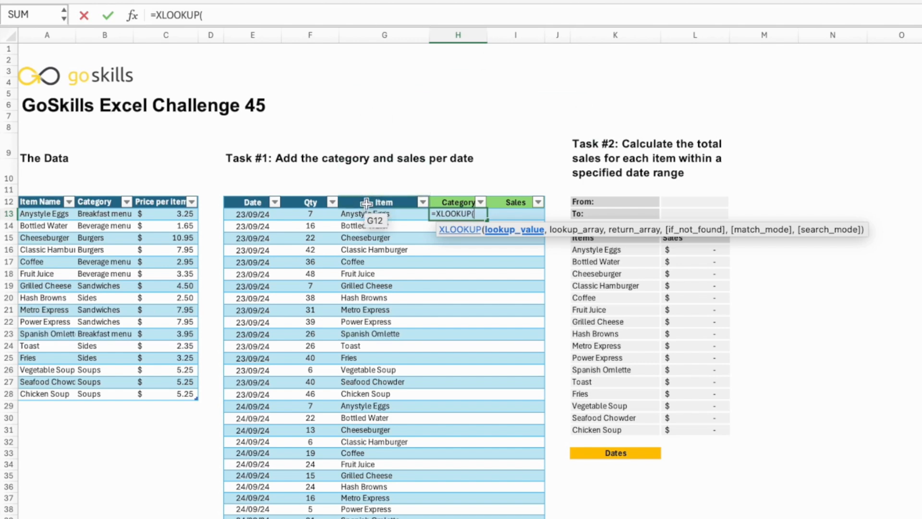
click(369, 215)
text(,)
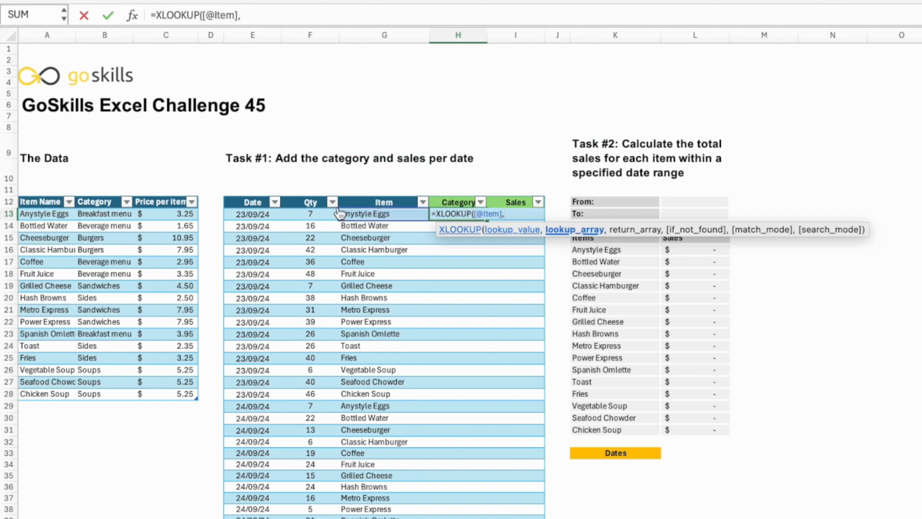
click(46, 202)
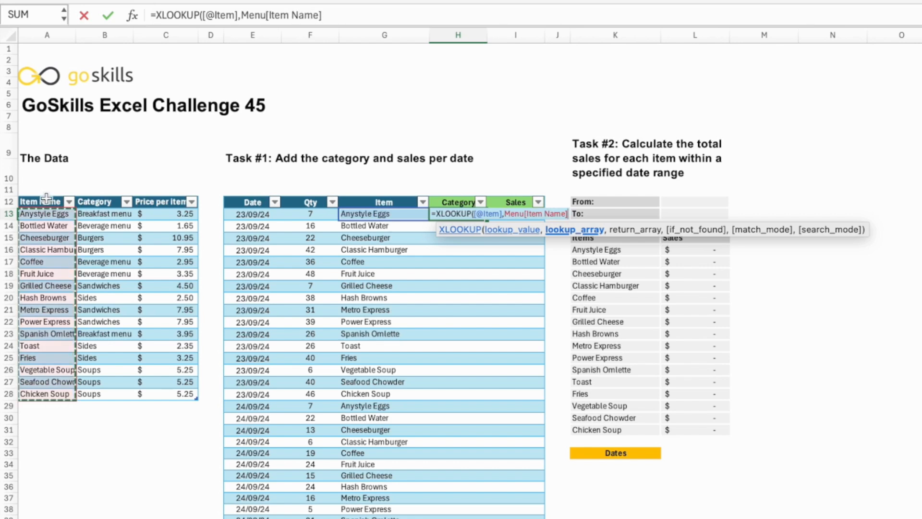
text(,)
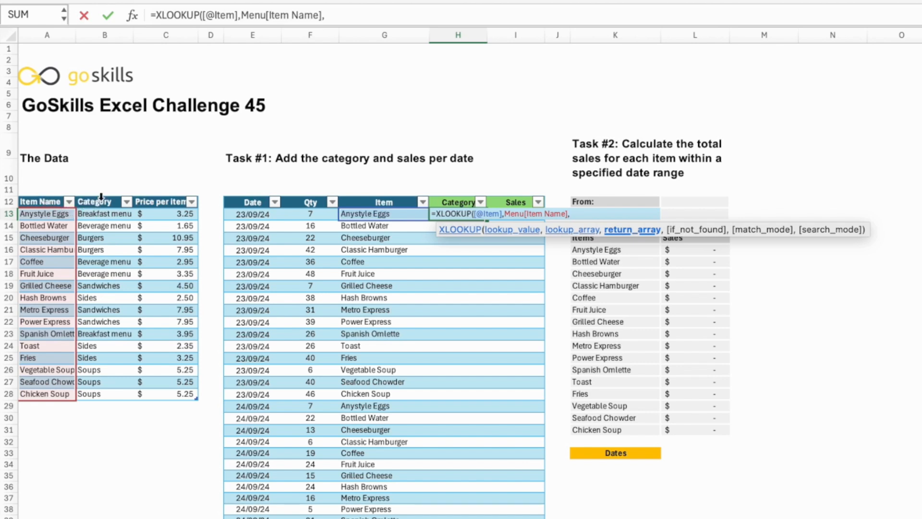
click(101, 197)
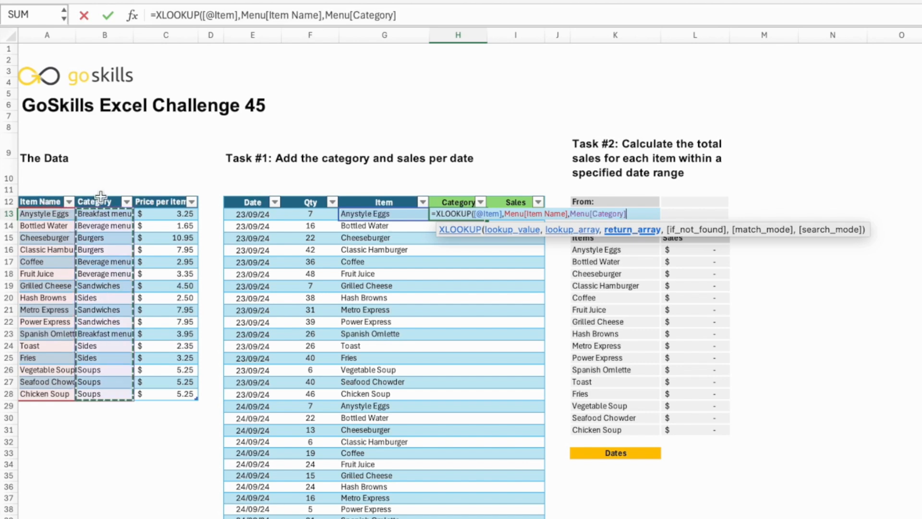
text())
key(Return)
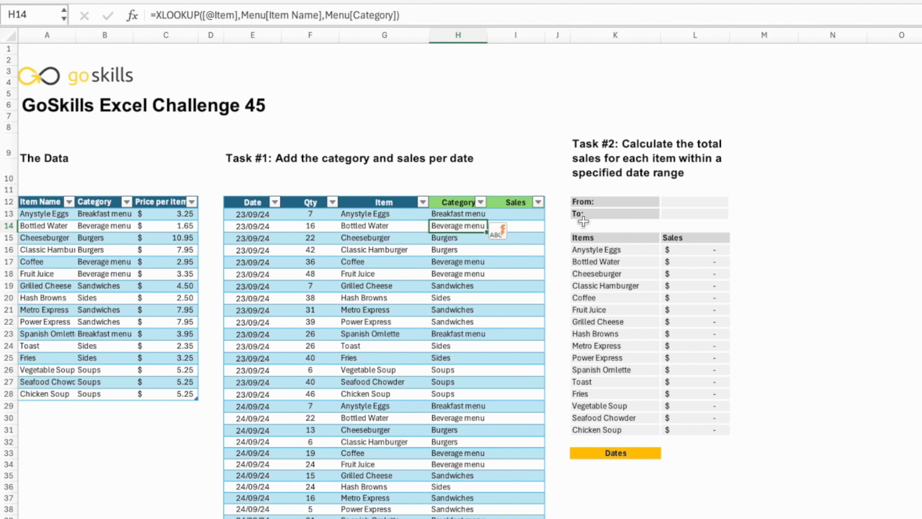
click(543, 214)
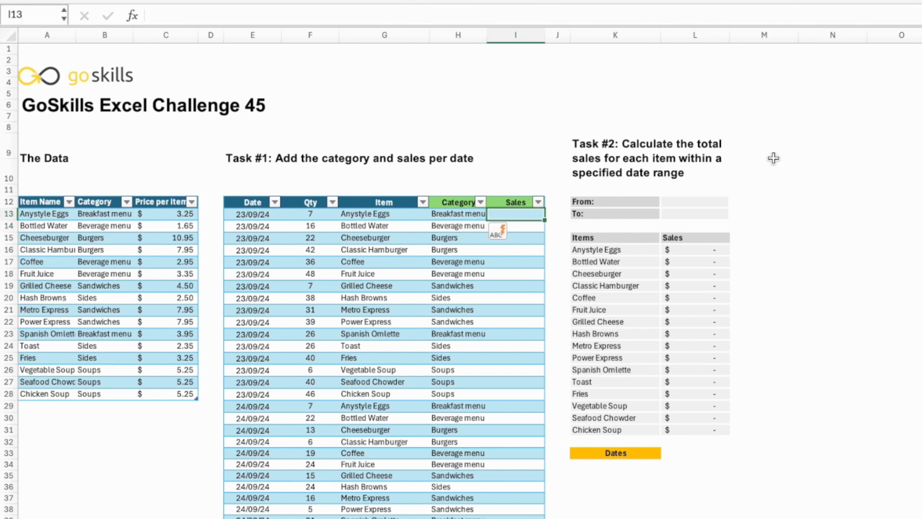
text(=x)
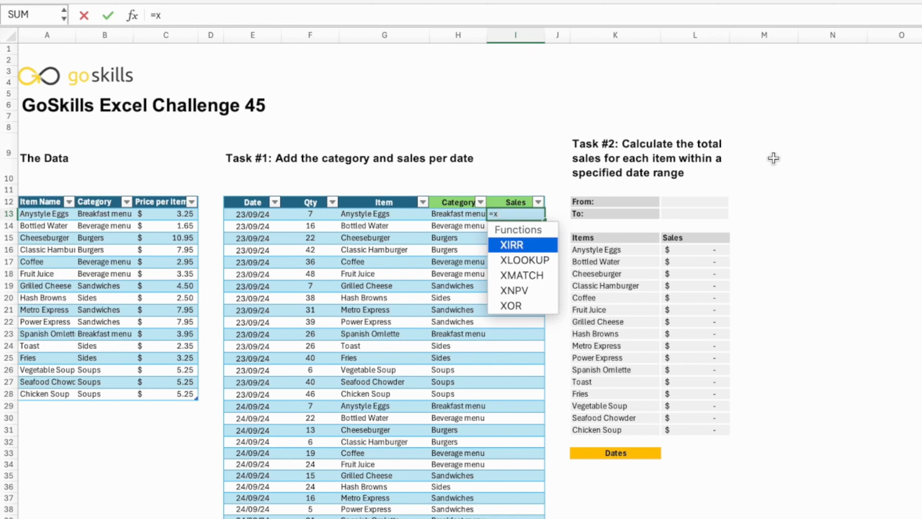
key(Down)
key(Tab)
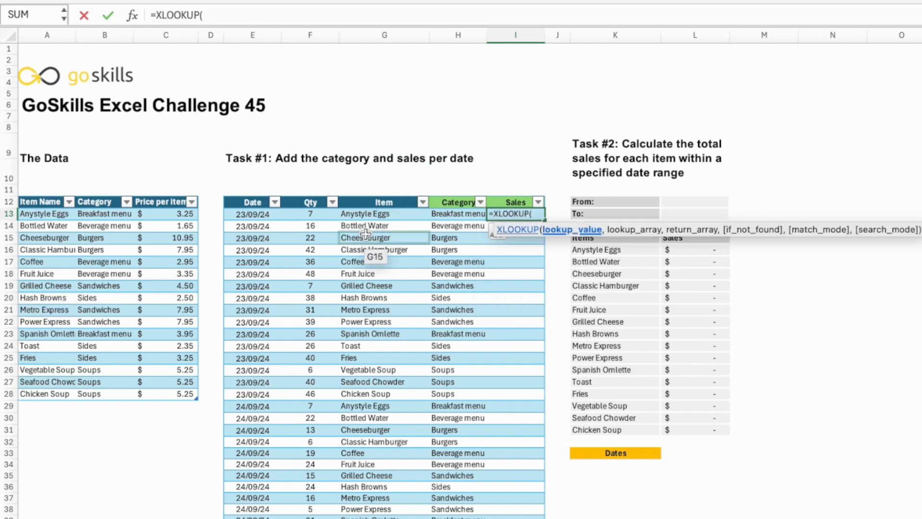
click(366, 215)
text(,)
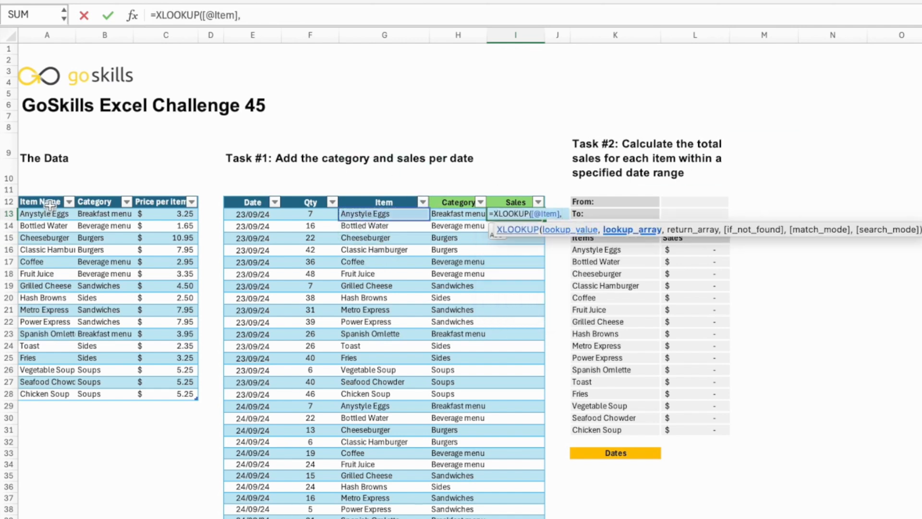
click(50, 198)
text(,)
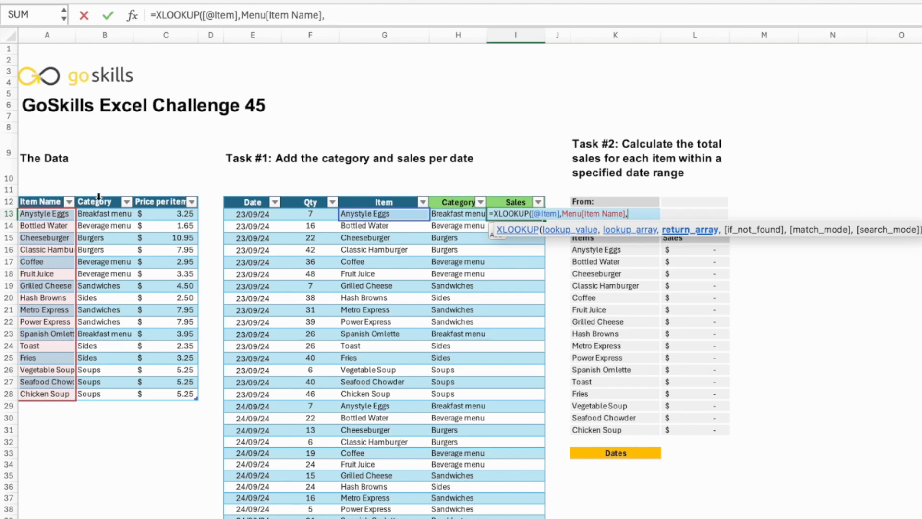
click(174, 195)
click(174, 196)
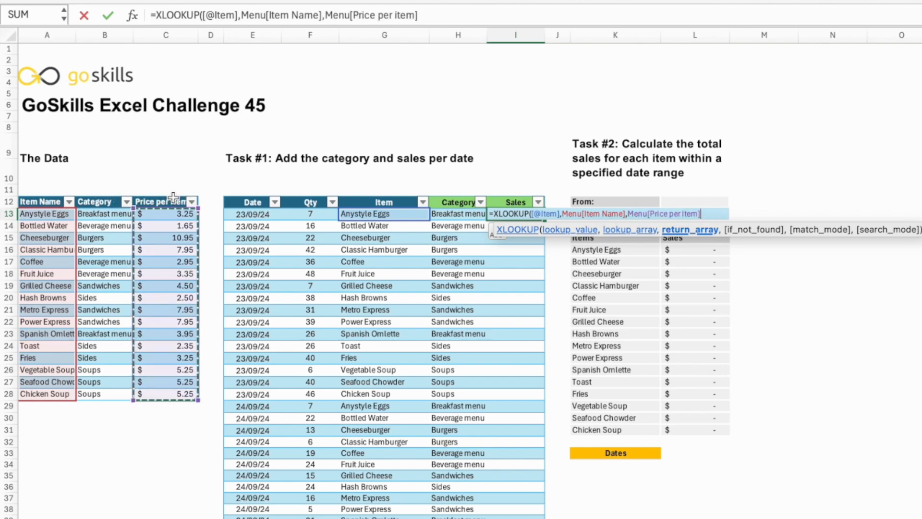
text(*)
click(313, 215)
text())
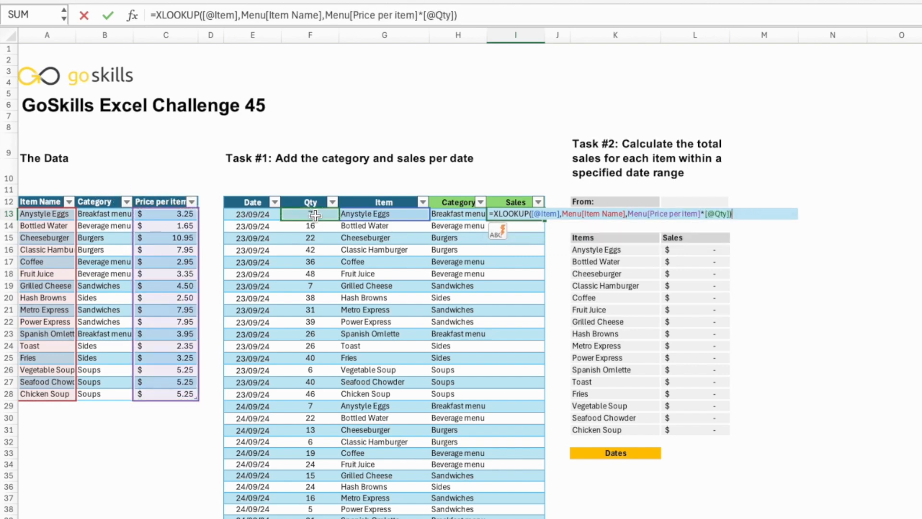
key(Return)
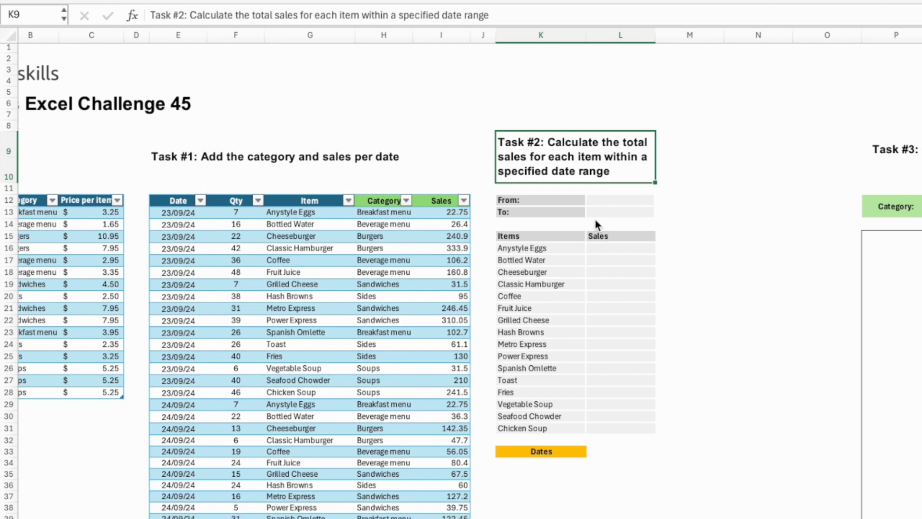
List the unique dates below the Dates heading by entering =UNIQUE(Table2[Date]) in K34
drag(601, 202, 604, 211)
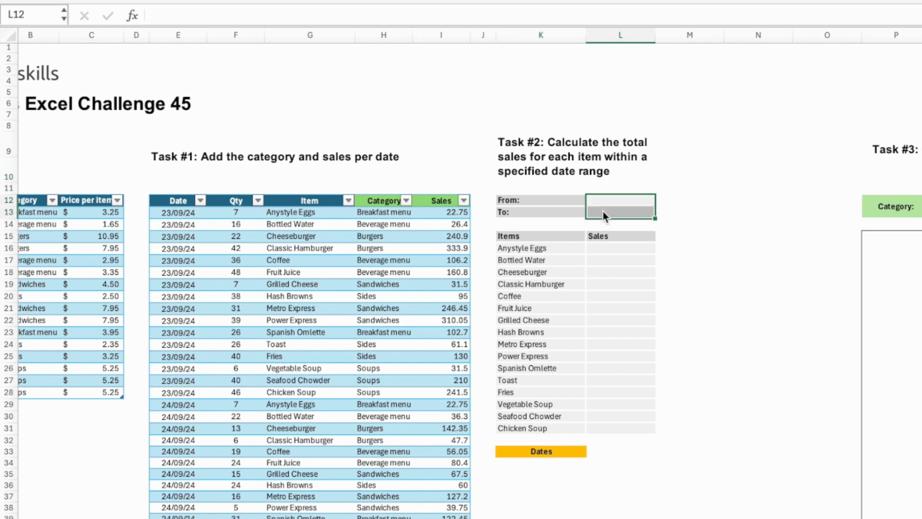
click(555, 454)
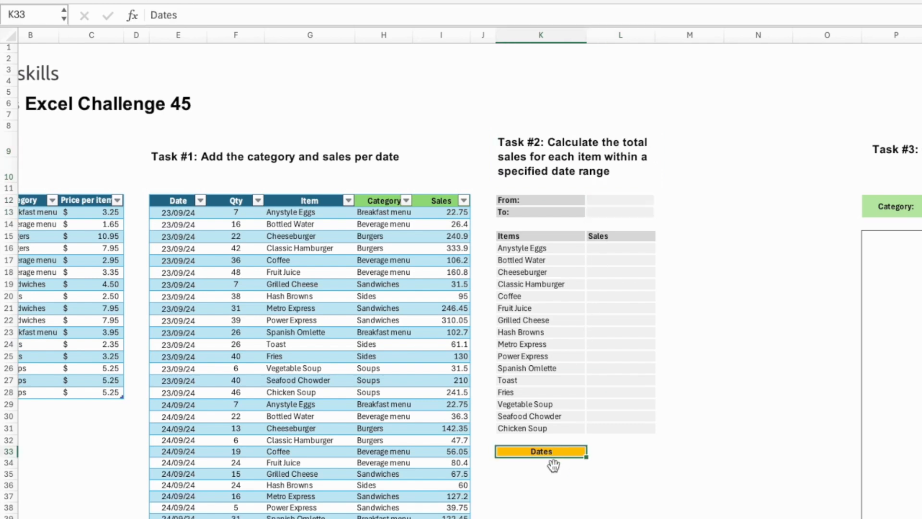
click(554, 463)
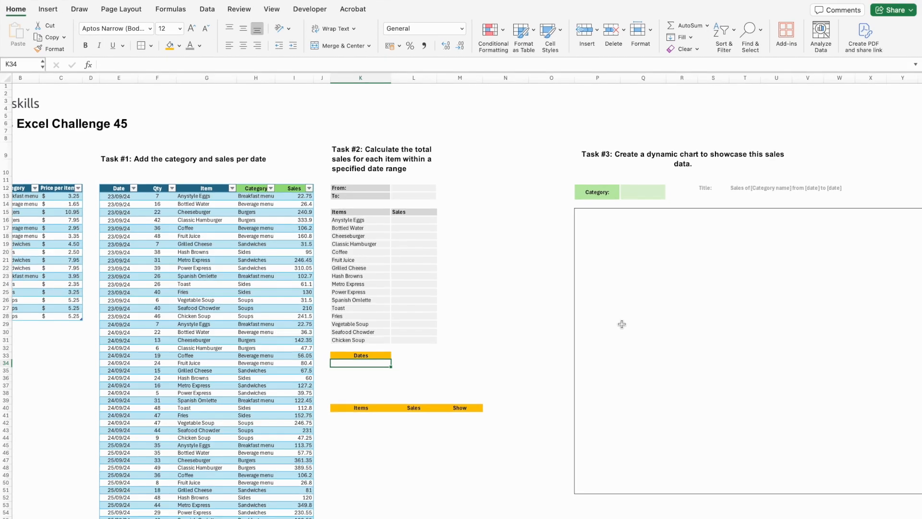
text(=uni)
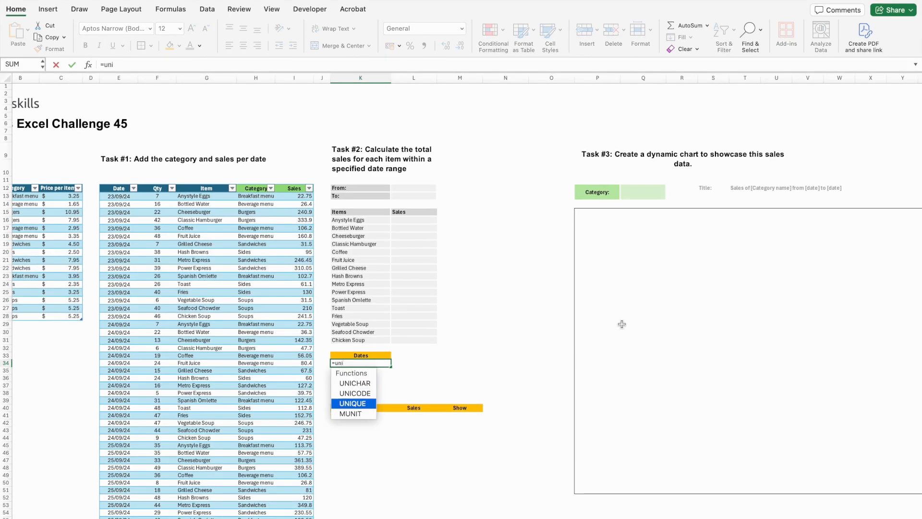
key(Tab)
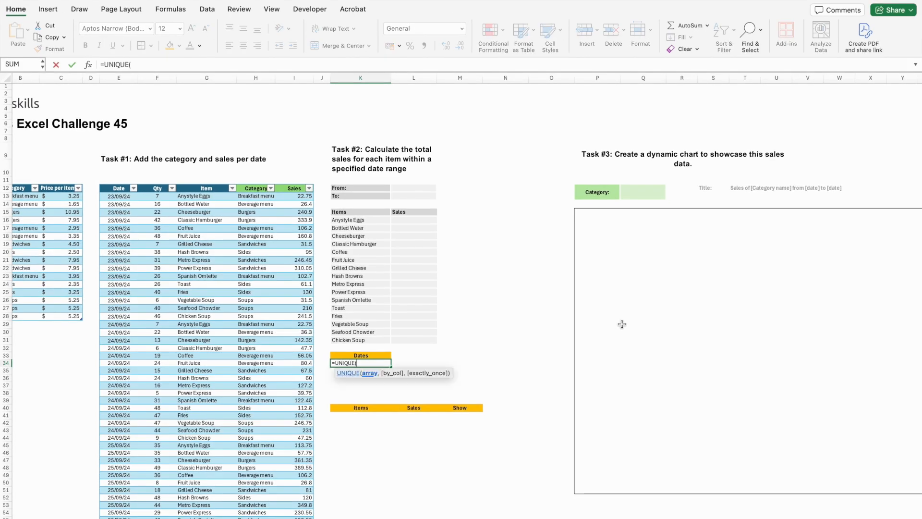
click(121, 187)
key(Return)
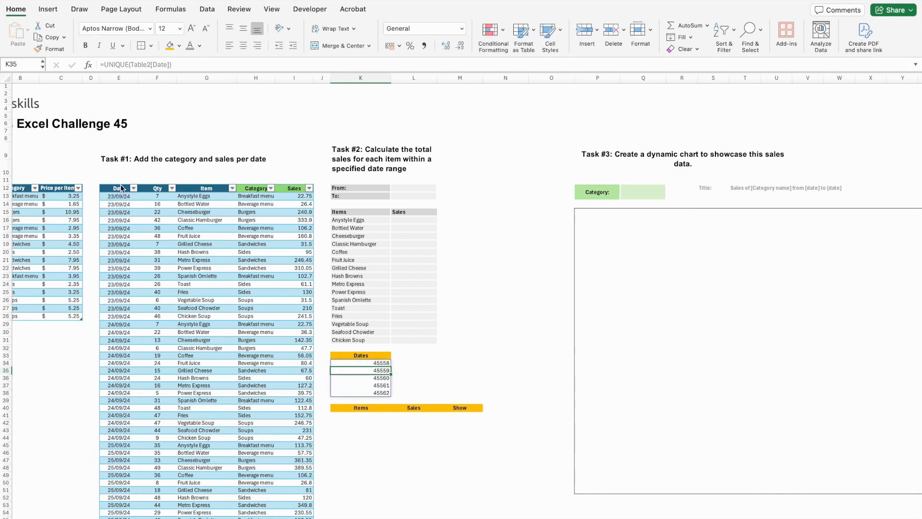
Format the date list in K34:K38 as short dates
key(Up)
key(shift+Down)
key(shift+Down)
key(shift+Down)
key(shift+Down)
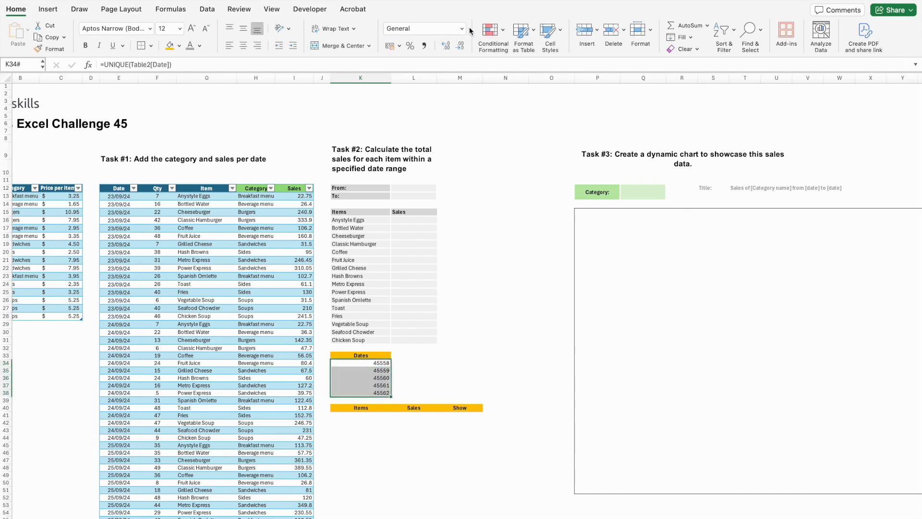
click(462, 29)
click(457, 126)
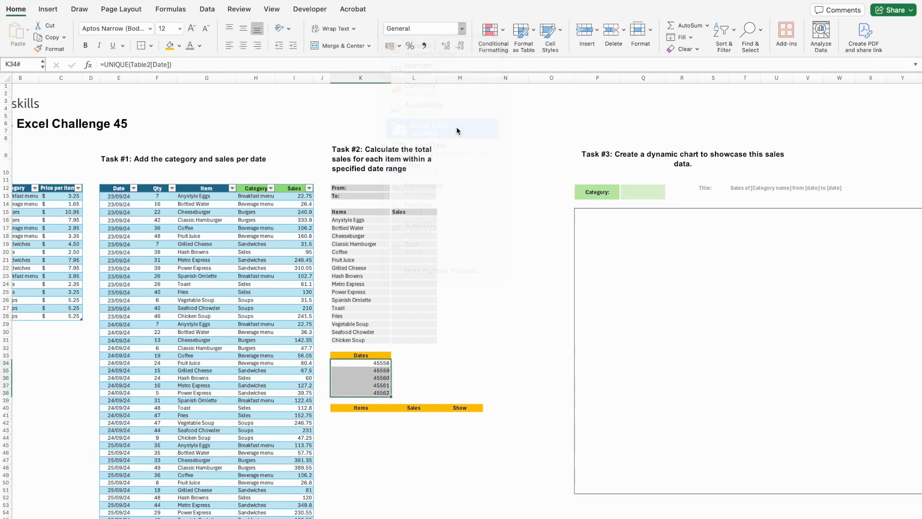
click(462, 228)
Add a list data validation to the From cell L12 with =$K$34:$K$38 as its source
click(415, 189)
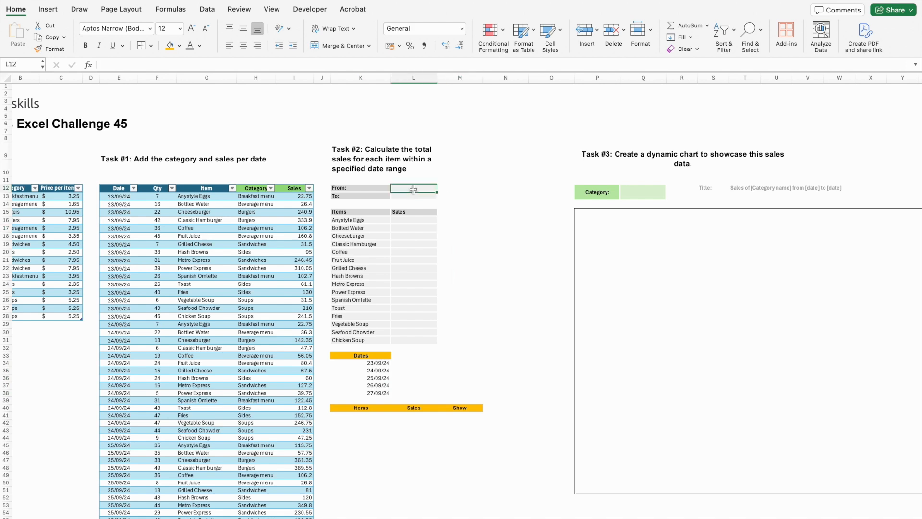
click(207, 10)
click(635, 33)
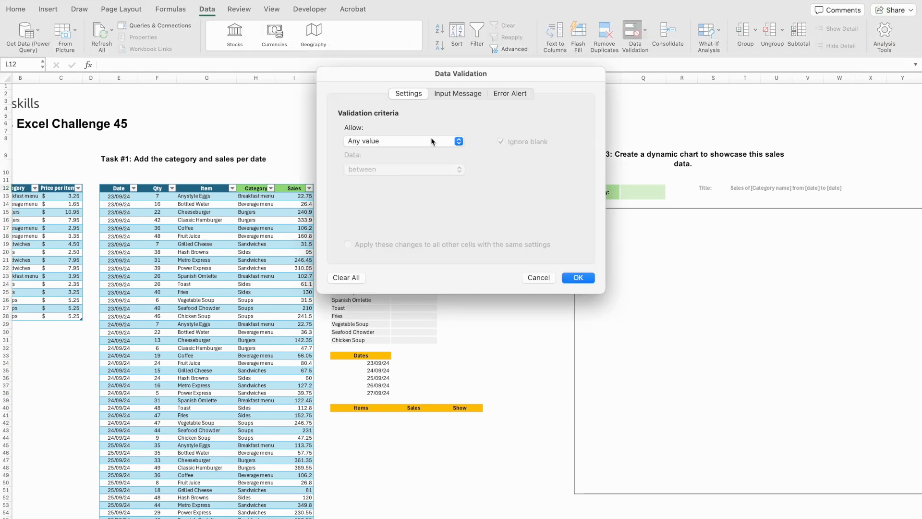
click(431, 141)
click(395, 175)
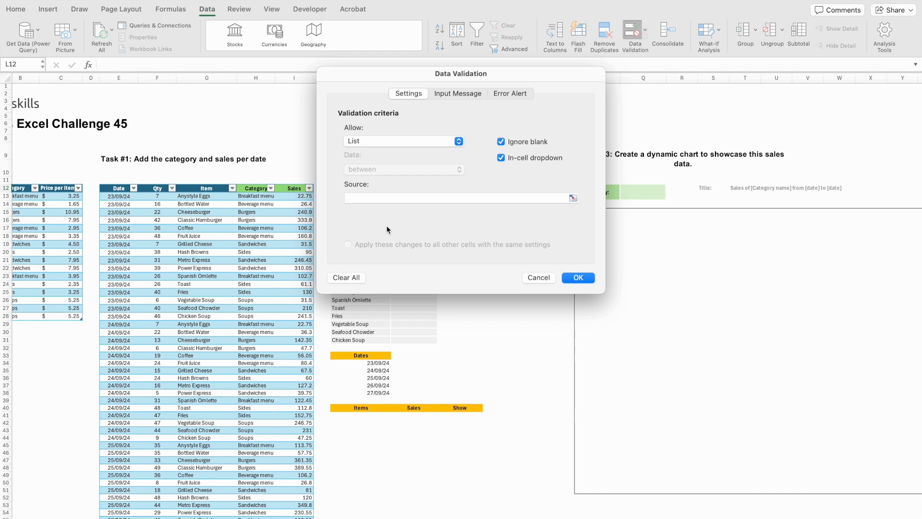
click(385, 199)
drag(374, 363, 370, 394)
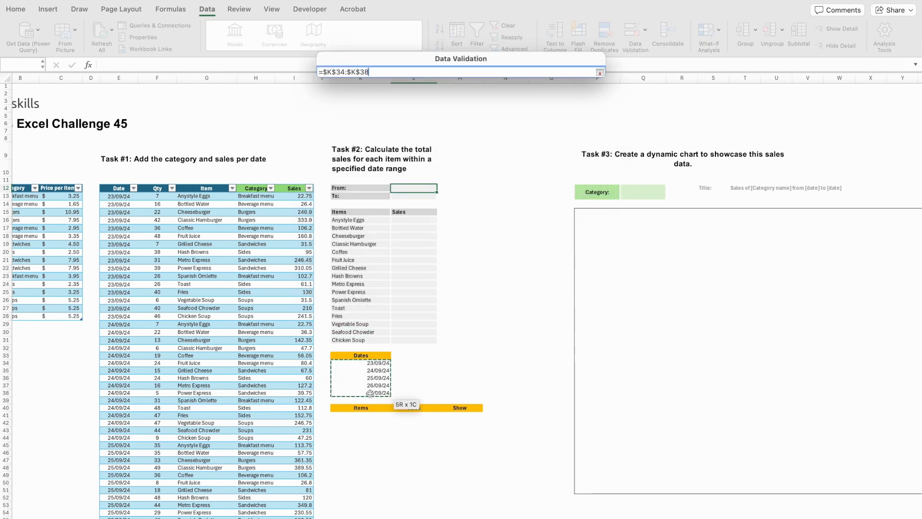
key(Return)
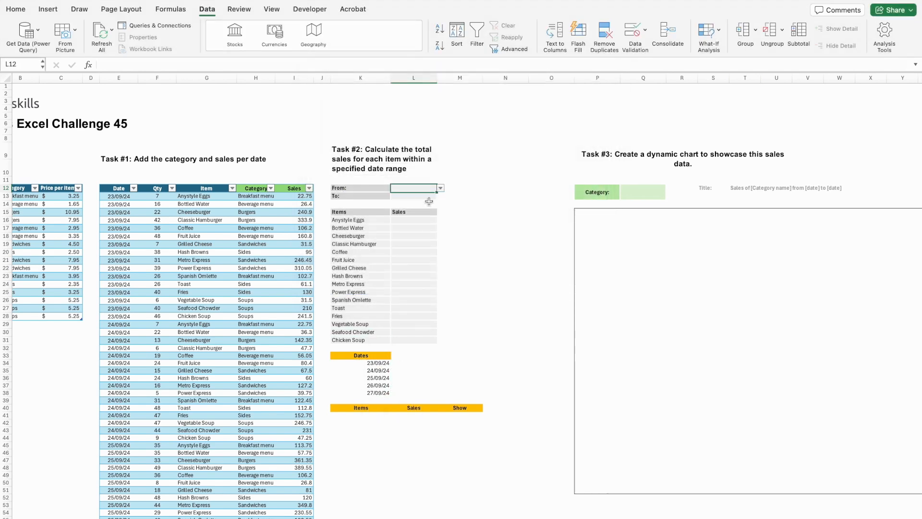
Copy the From cell's dropdown list to the To cell L13
key(ctrl+c)
click(427, 197)
key(ctrl+v)
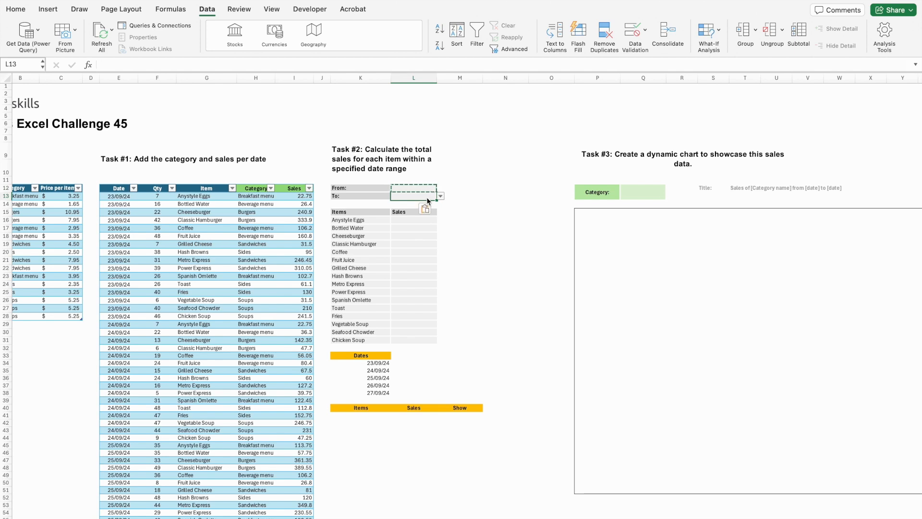
Choose 23/09/24 as the From date and 27/09/24 as the To date
click(422, 189)
click(441, 188)
click(433, 198)
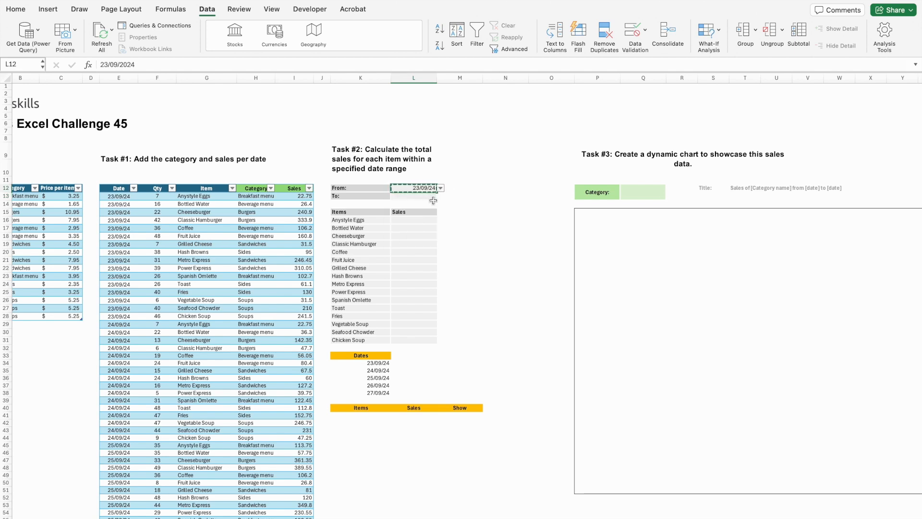
click(433, 199)
click(440, 197)
click(417, 251)
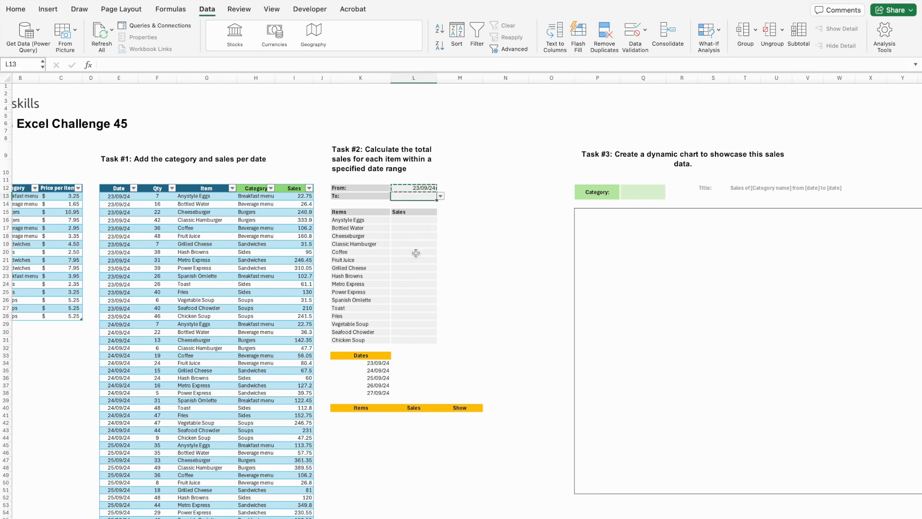
click(440, 198)
click(413, 245)
Start a SUMIFS formula in Sales cell L16 for Anystyle Eggs, with Table2[Sales] as the sum range
click(425, 219)
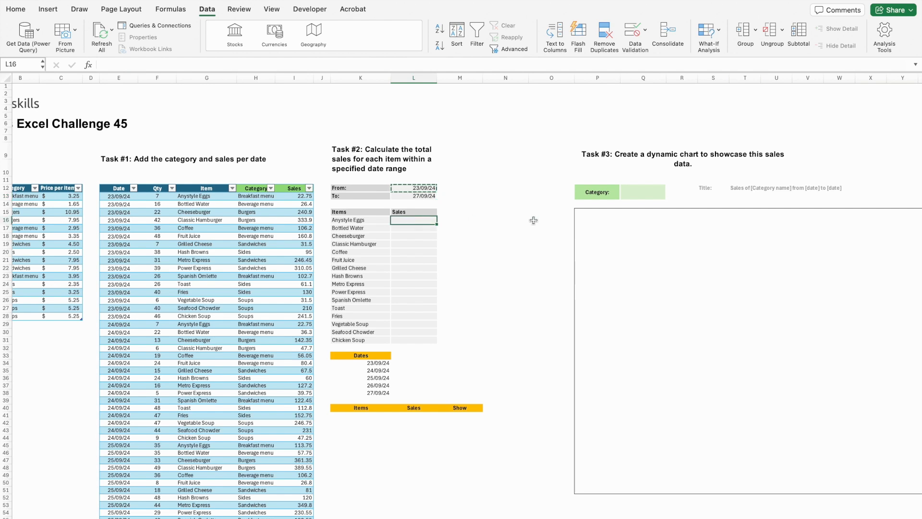
text(=sumi)
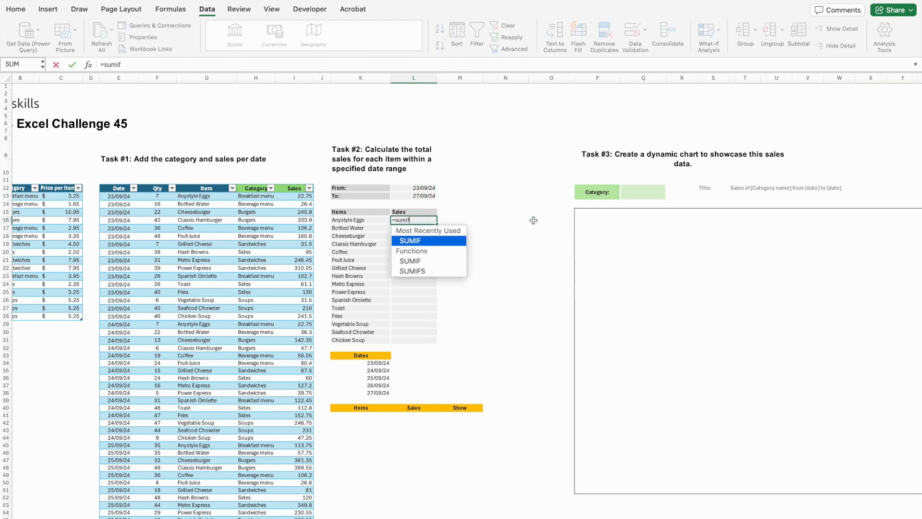
text(f)
key(Down)
key(Down)
key(Tab)
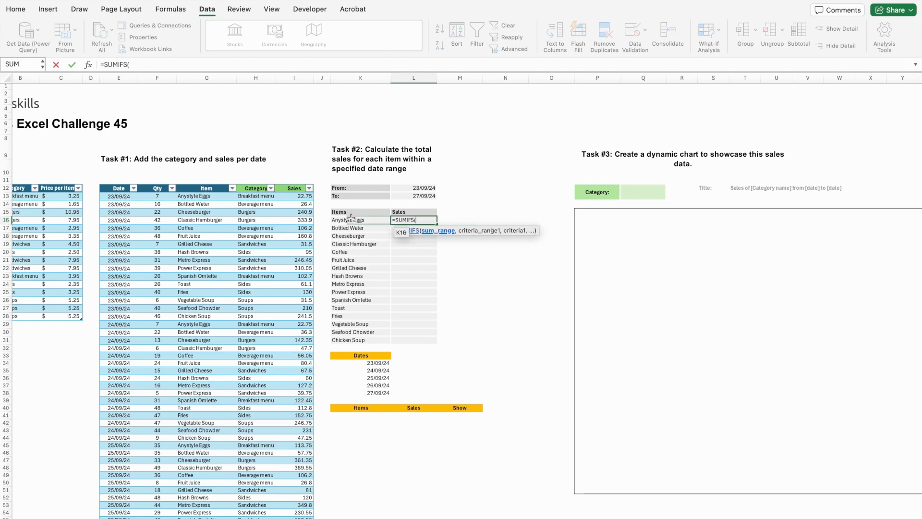
click(298, 186)
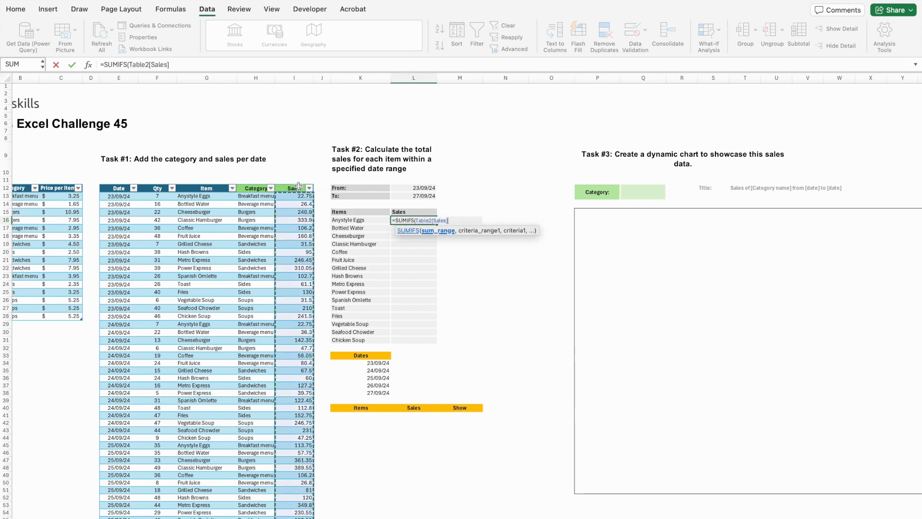
text(,)
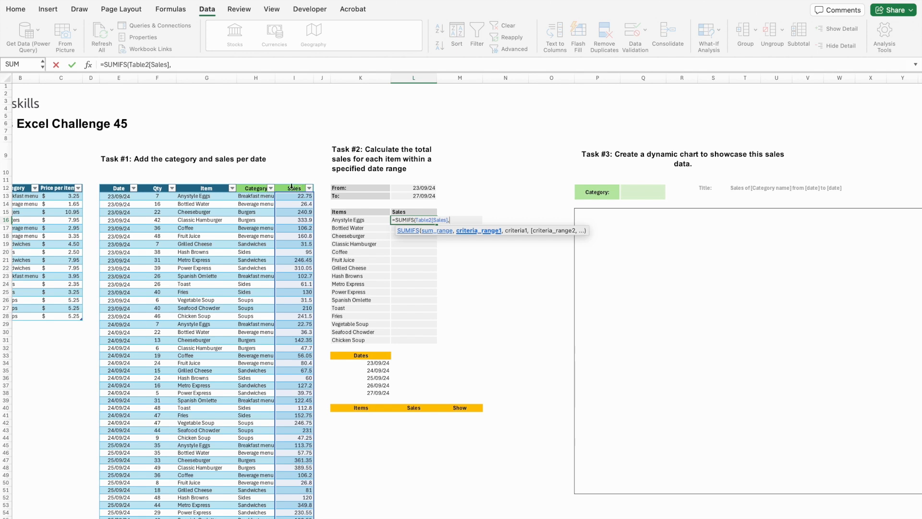
Add the SUMIFS date criteria: Table2[Date] with ">="&$L$12 and Table2[Date] with "<="&$L$13
click(116, 185)
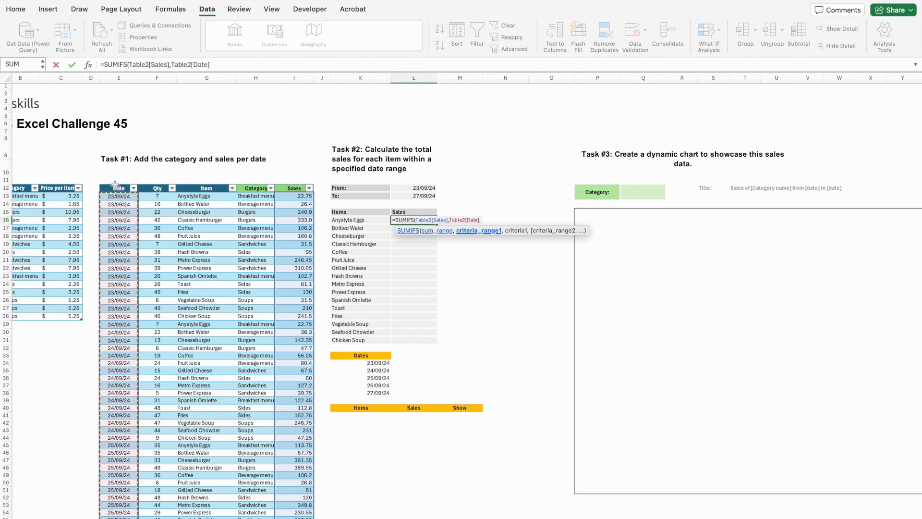
text(,">="&)
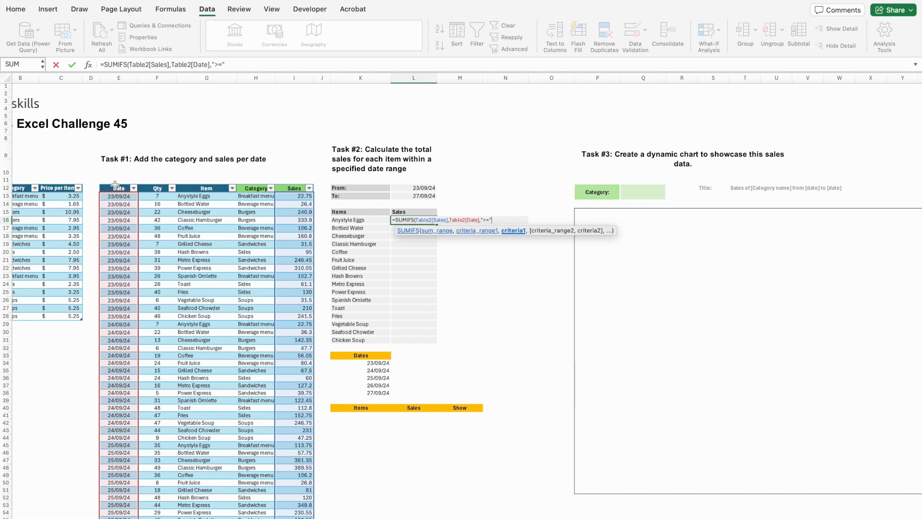
click(418, 187)
key(F4)
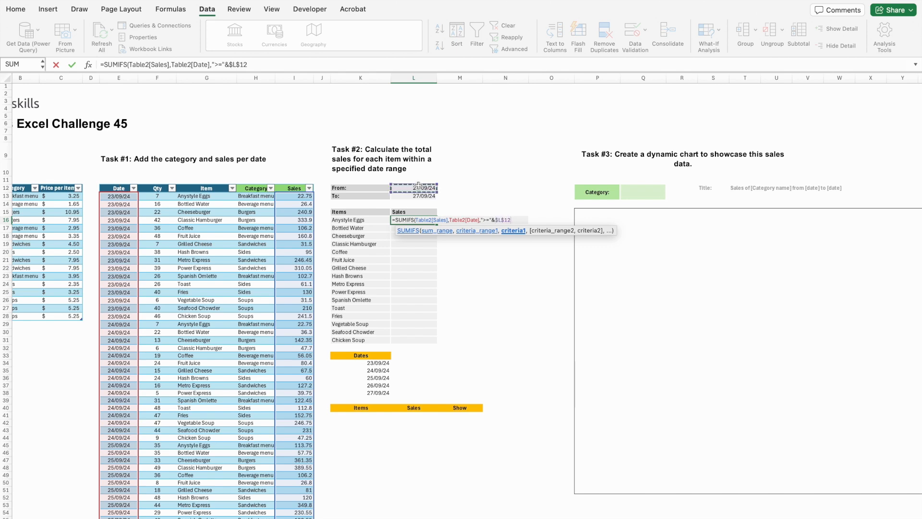
text(,)
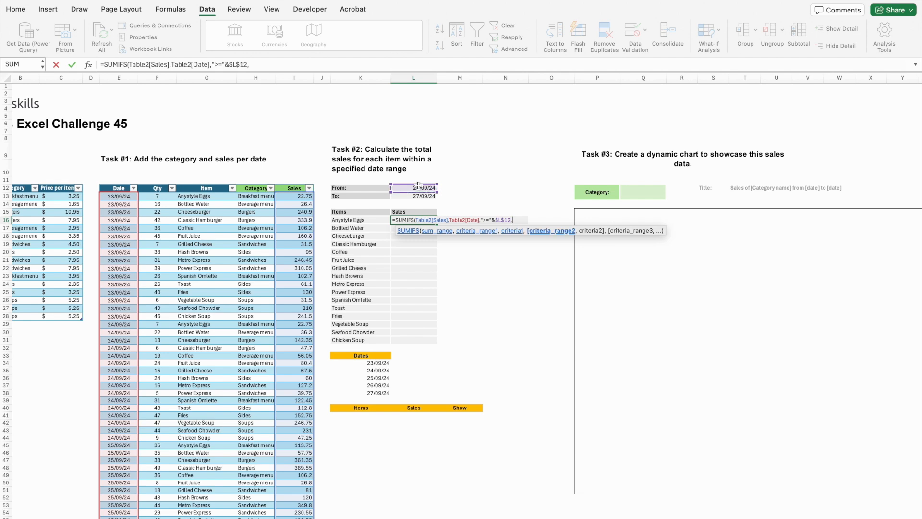
click(125, 185)
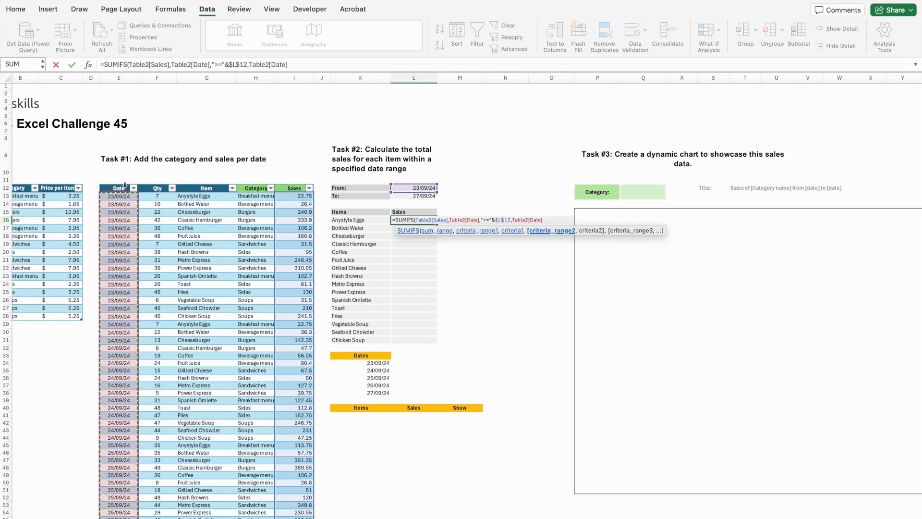
text(,"<="&)
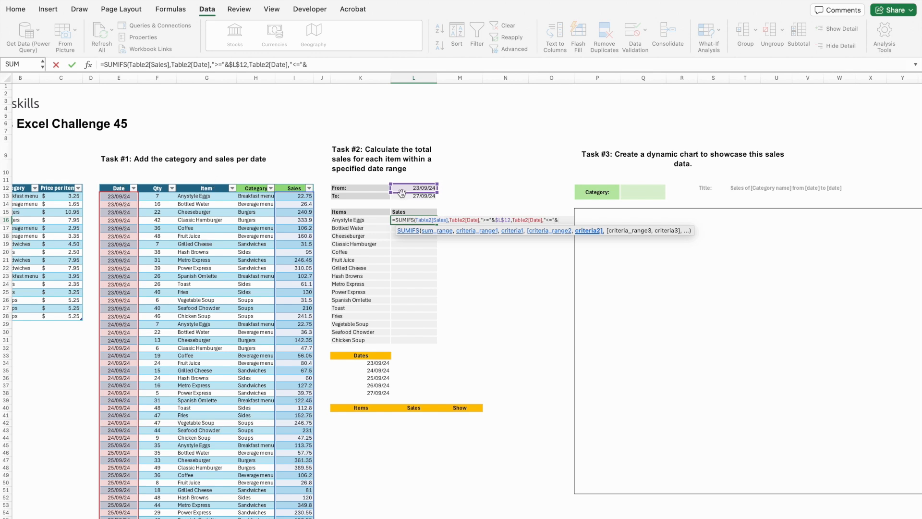
click(403, 196)
key(F4)
text(,)
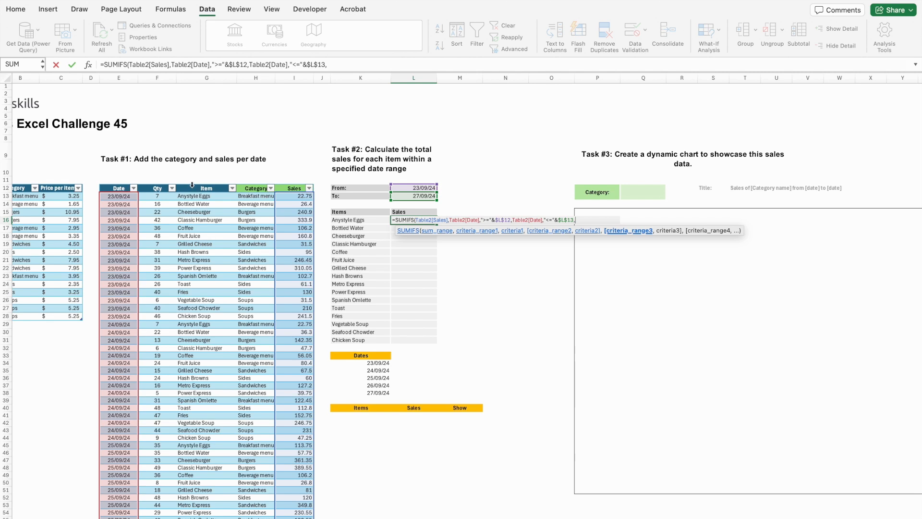
Complete the SUMIFS with Table2[Item] matching K16, and fill the formula down to L31
click(190, 185)
text(,)
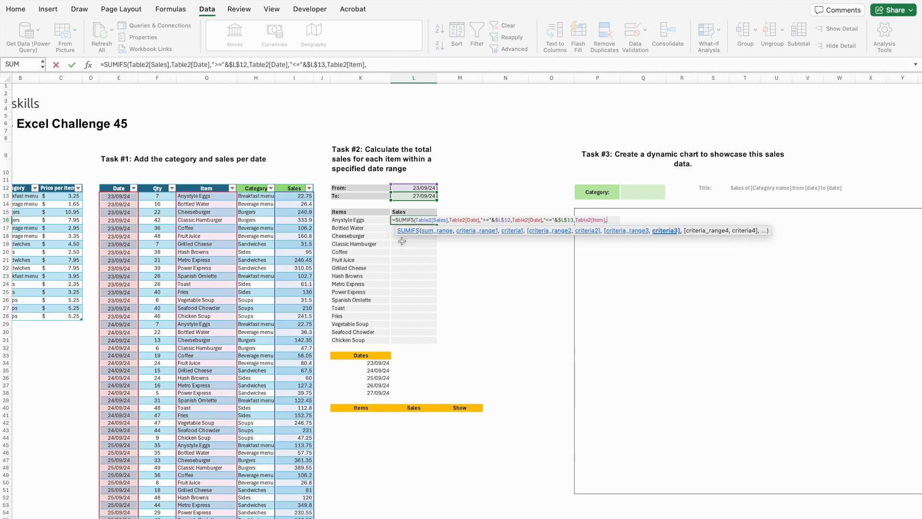
click(377, 220)
key(Return)
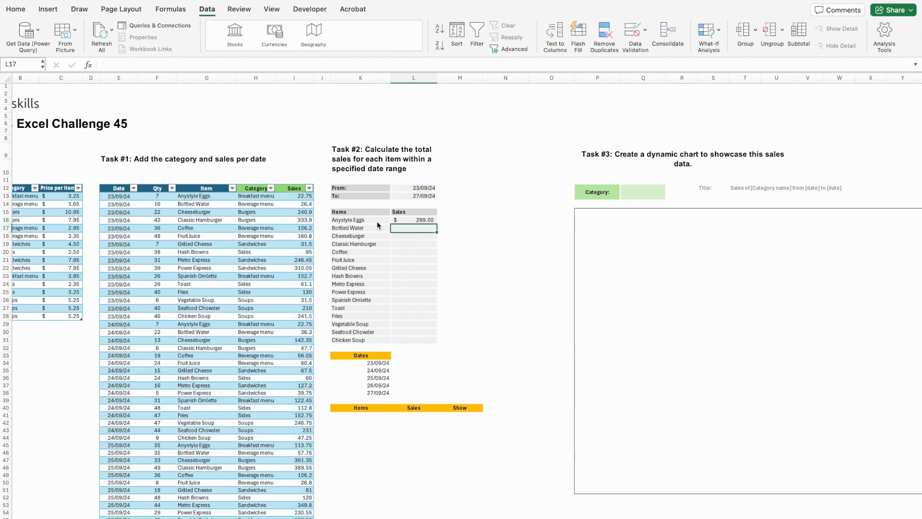
click(434, 221)
double_click(435, 221)
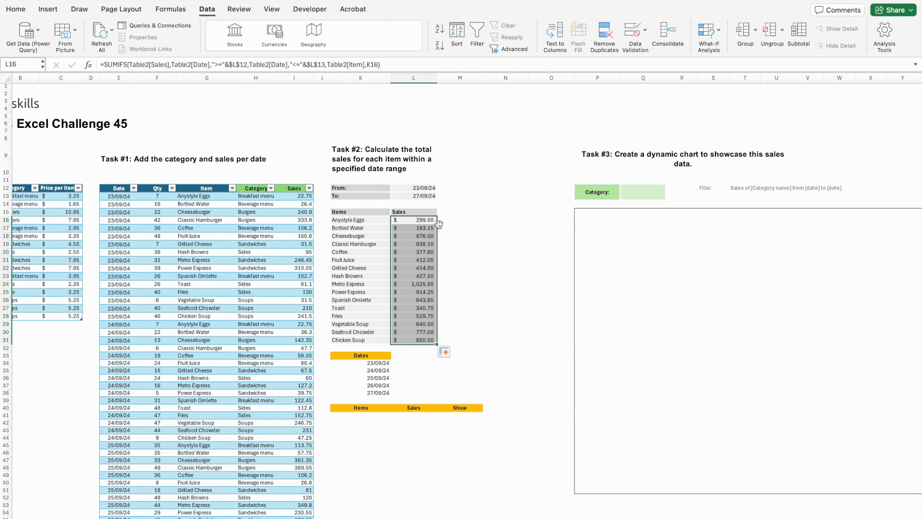
Test the item totals by setting the To date to 26/09/24, followed by 25/09/24
click(434, 196)
click(440, 196)
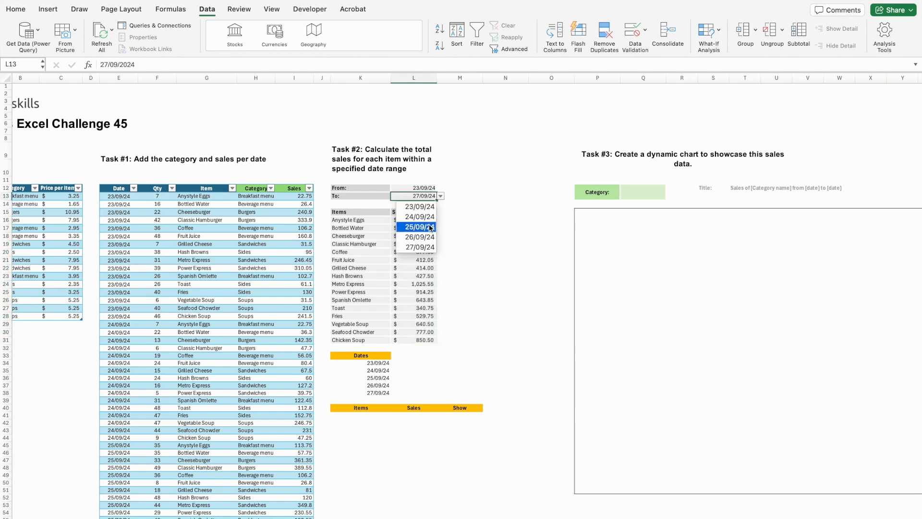
click(430, 239)
click(441, 196)
click(430, 230)
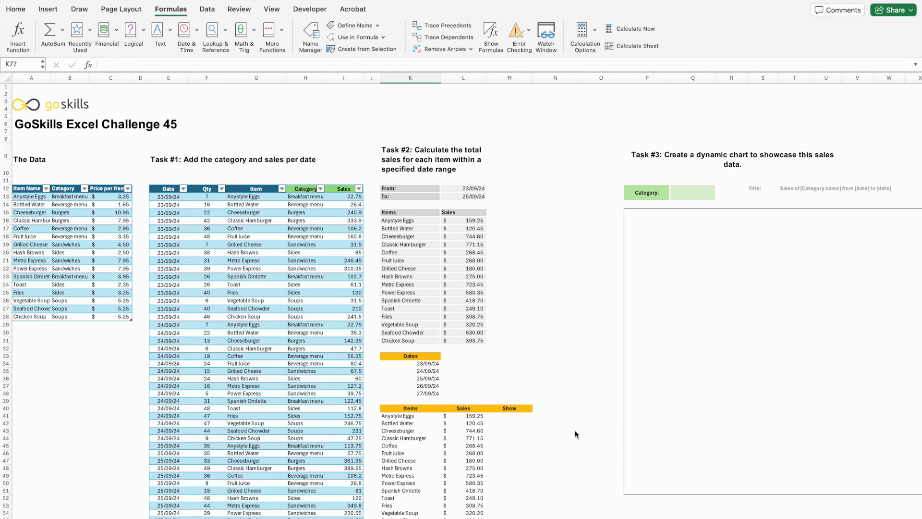
Examine the Category cell Q12 and the category headings in K76:Q76 that support the dynamic chart
click(642, 153)
click(683, 193)
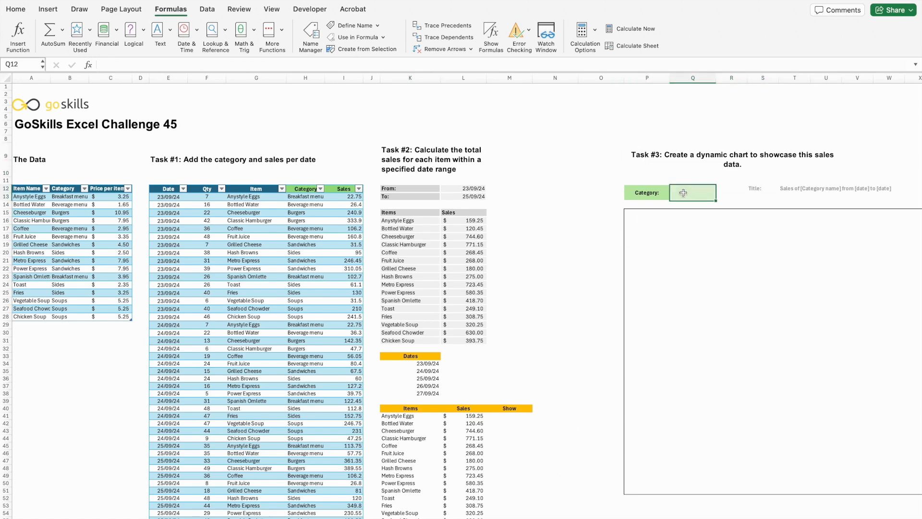
scroll(557, 315, down, 5)
scroll(557, 315, down, 5)
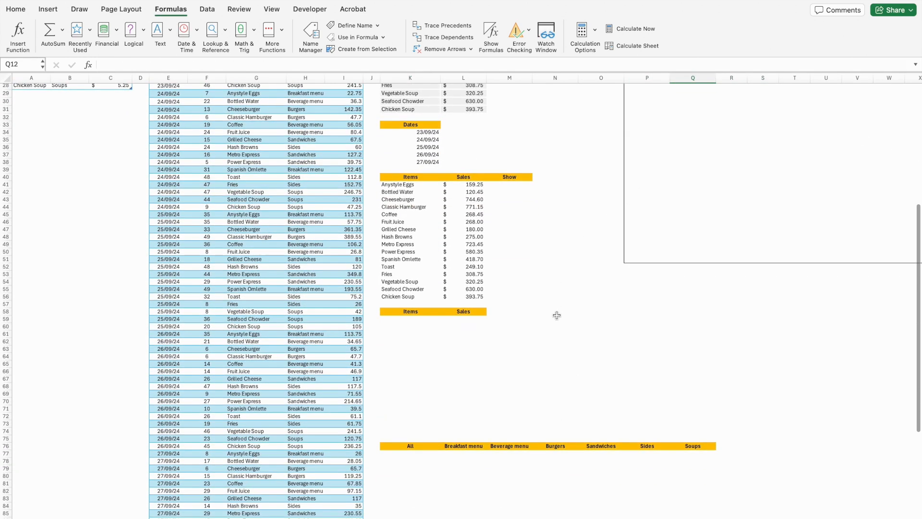
drag(410, 446, 686, 446)
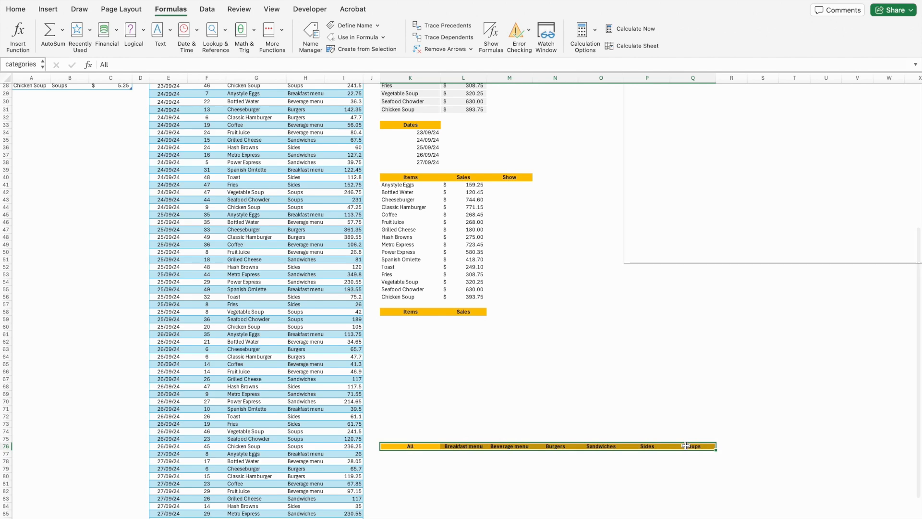
click(420, 448)
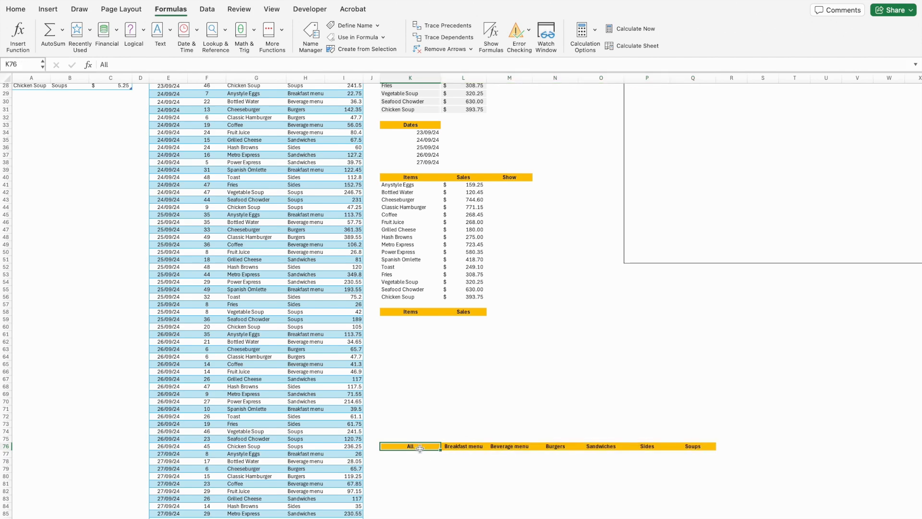
List all menu item names under the All heading by entering =Menu[Item Name] in K77
click(420, 455)
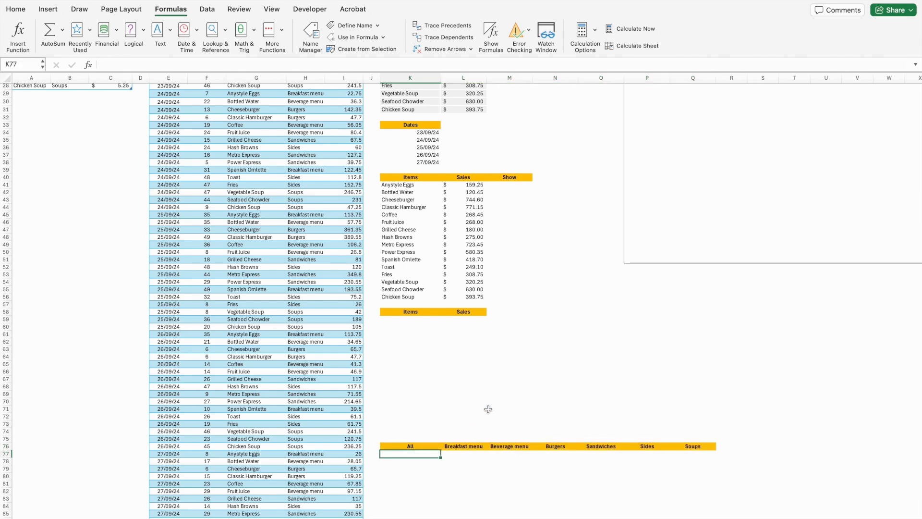
text(=)
scroll(53, 278, up, 8)
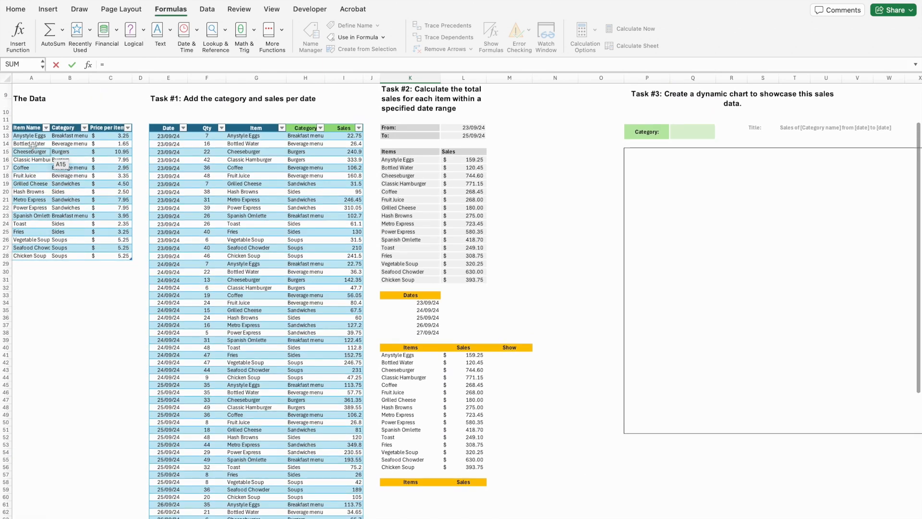
click(28, 125)
scroll(416, 371, down, 5)
key(Return)
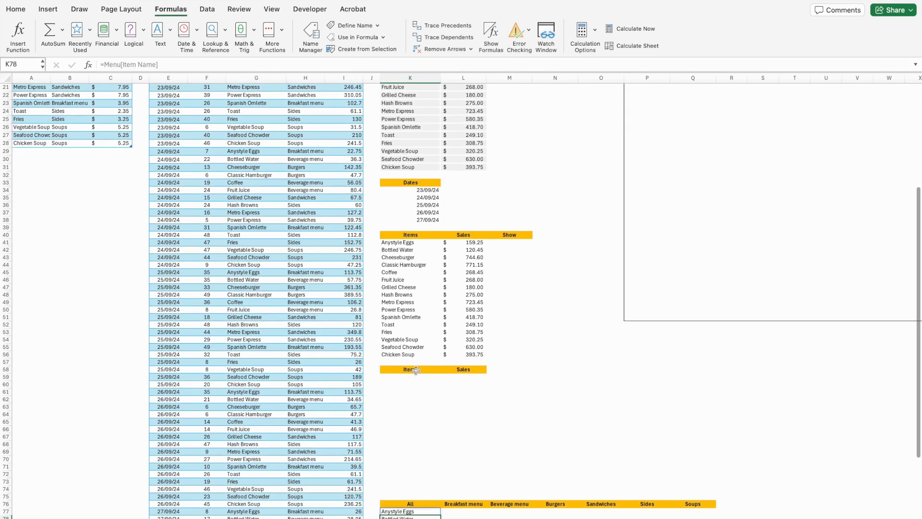
Start a FILTER formula in L77 under Breakfast menu, with Menu[Item Name] as the array
scroll(416, 371, down, 5)
scroll(416, 371, down, 1)
click(456, 399)
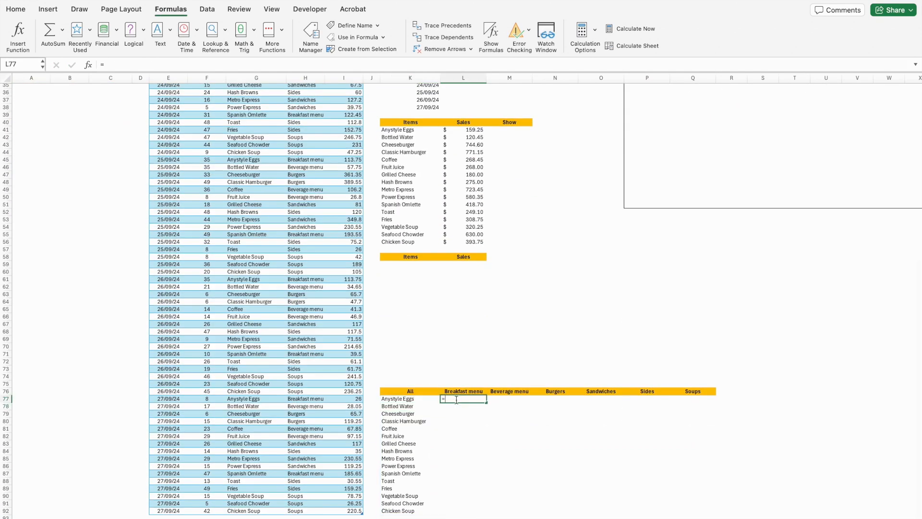
text(=filter)
key(Tab)
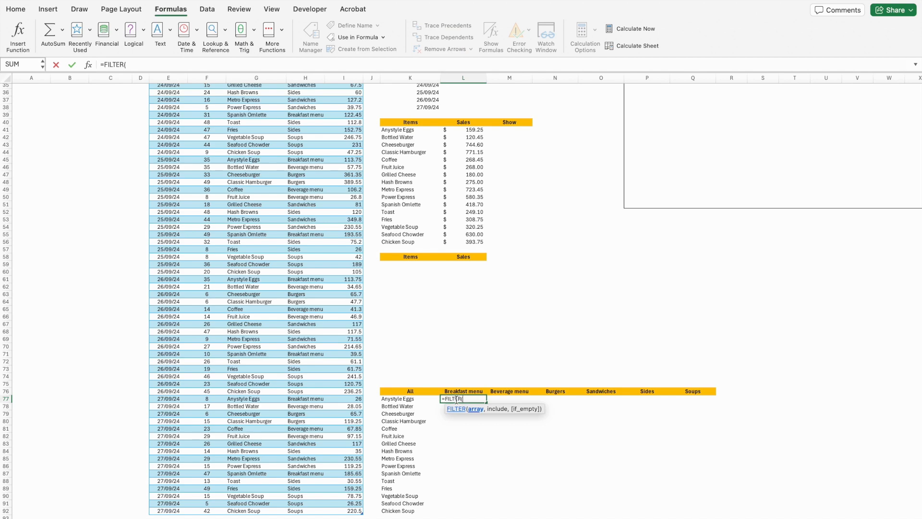
scroll(285, 284, up, 8)
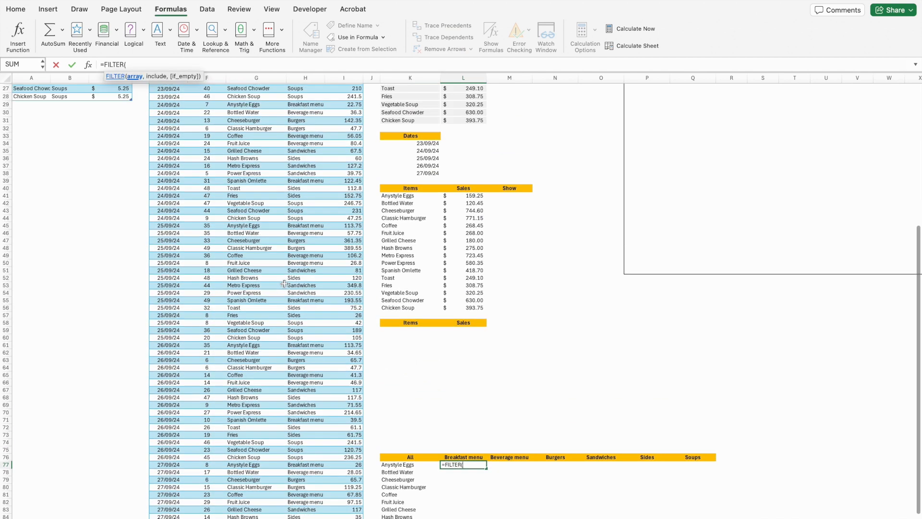
scroll(94, 150, up, 2)
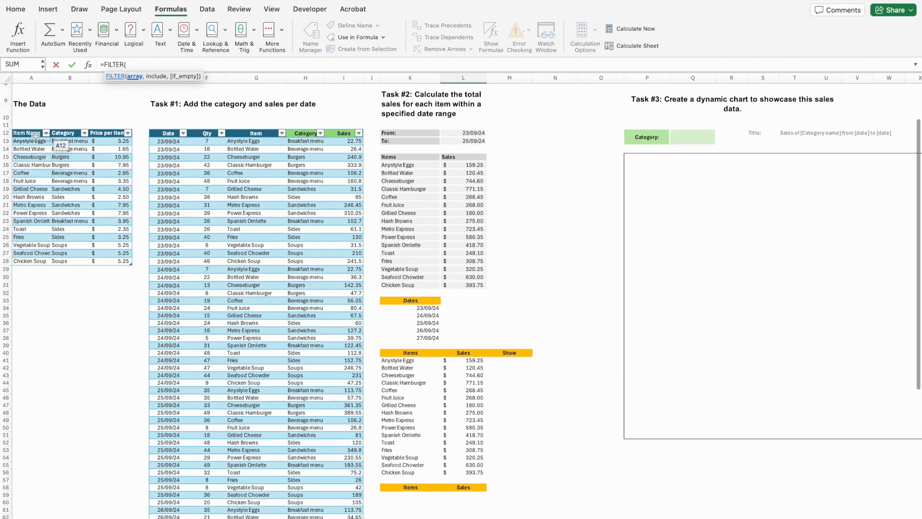
click(34, 131)
text(,)
Complete the FILTER formula with the condition Menu[Category]=L76
click(61, 131)
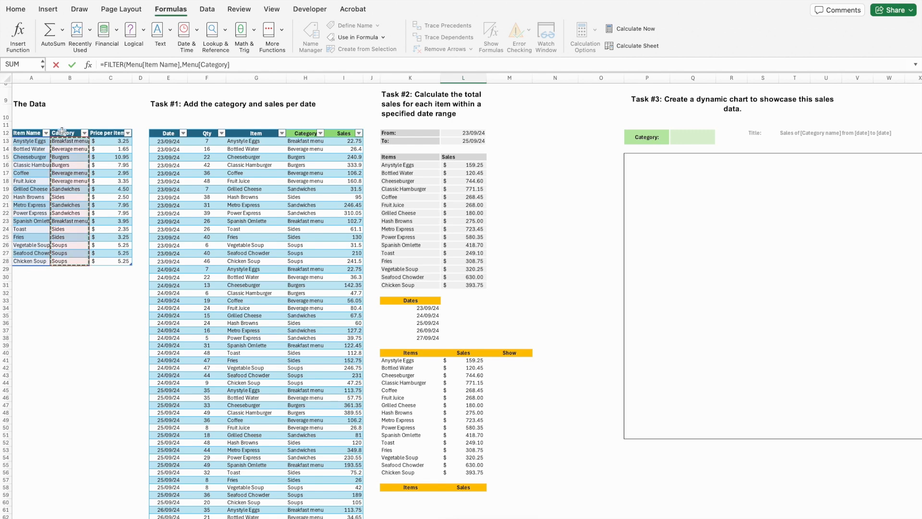
text(=)
scroll(476, 386, down, 6)
scroll(476, 386, down, 2)
click(474, 408)
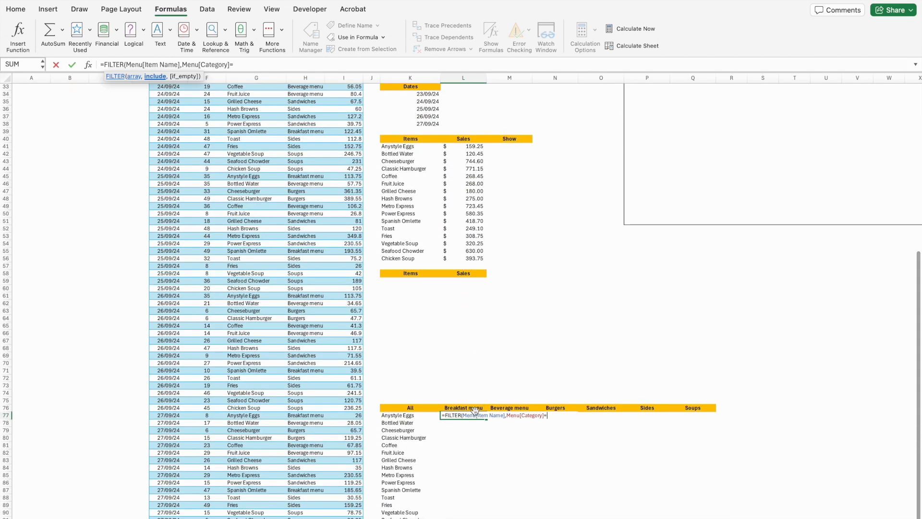
text())
key(Return)
Copy the FILTER formula from L77 to M77:Q77 under the Beverage menu, Burgers, Sandwiches, Sides and Soups headings
key(Up)
key(ctrl+c)
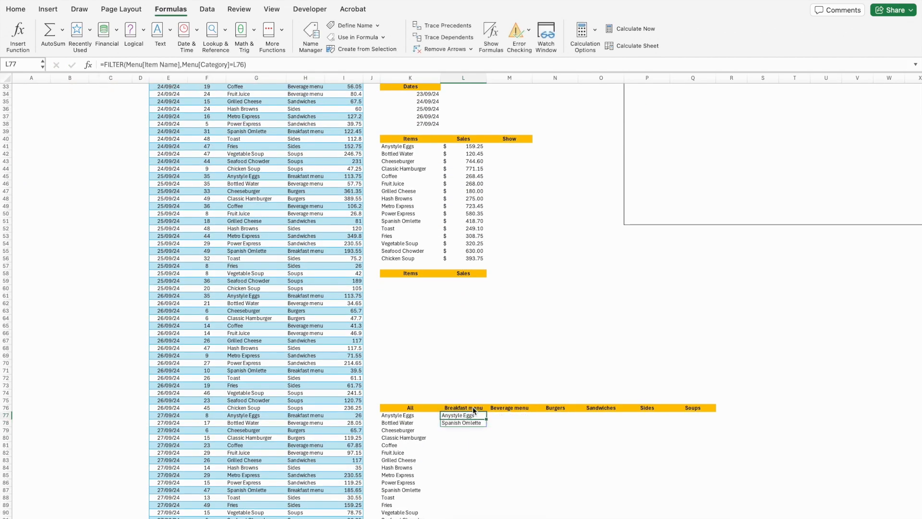
key(Right)
key(ctrl+v)
key(Right)
key(ctrl+v)
key(Right)
key(ctrl+v)
key(Right)
key(ctrl+v)
key(Right)
key(ctrl+v)
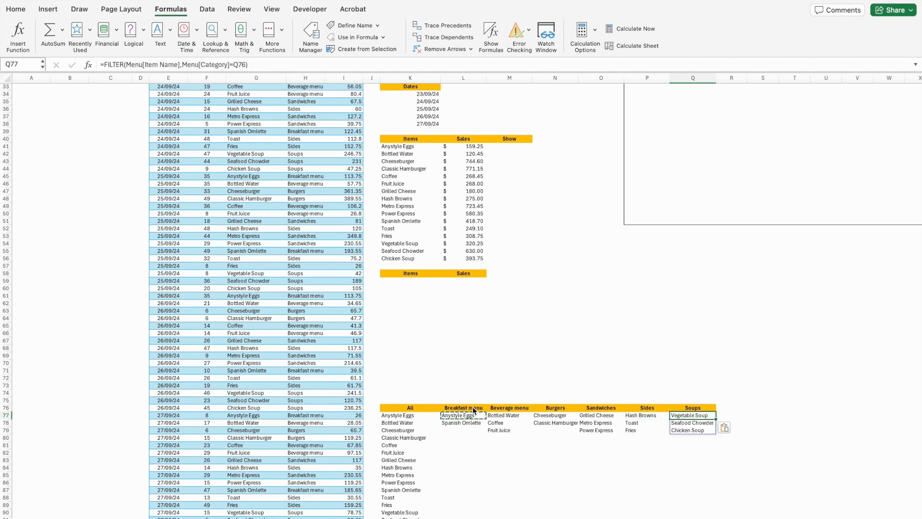
Add list data validation to the Category cell Q12, using =categories as the source
click(504, 450)
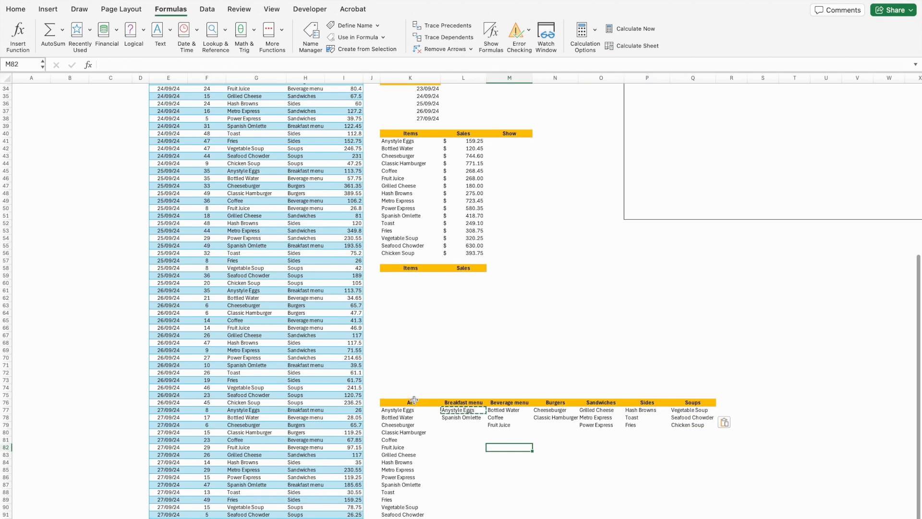
drag(413, 402, 691, 402)
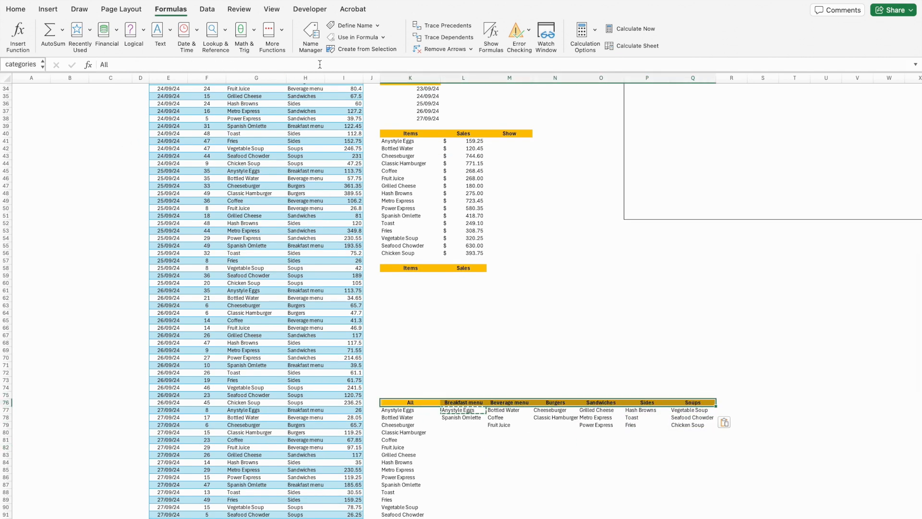
click(207, 9)
scroll(658, 181, up, 9)
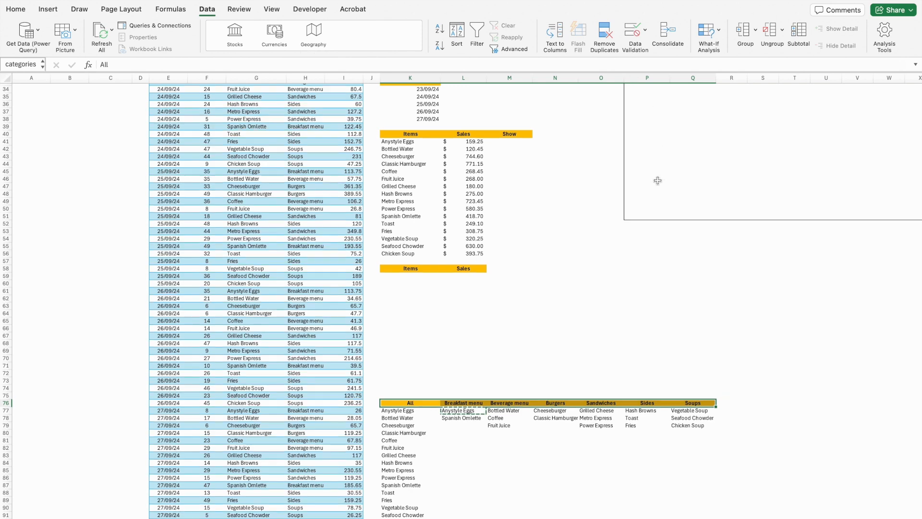
click(692, 143)
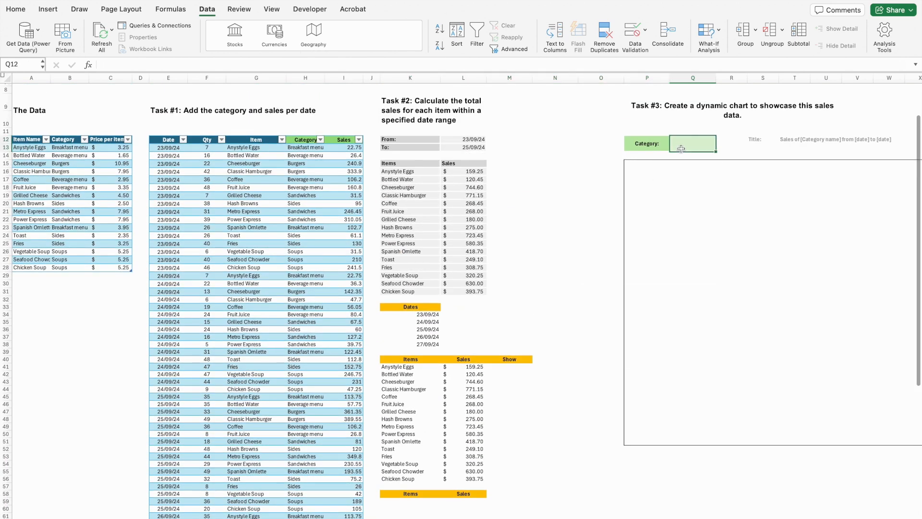
click(633, 33)
click(459, 142)
click(383, 175)
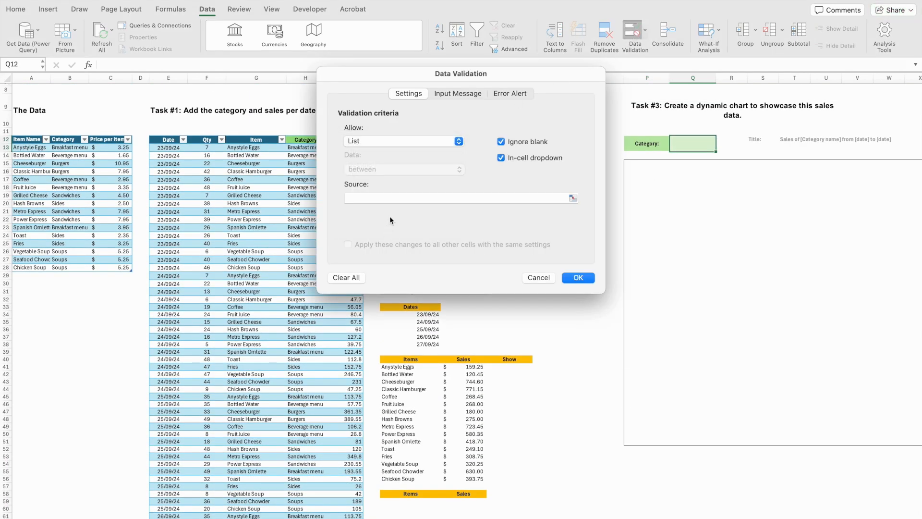
click(390, 198)
text(=categories)
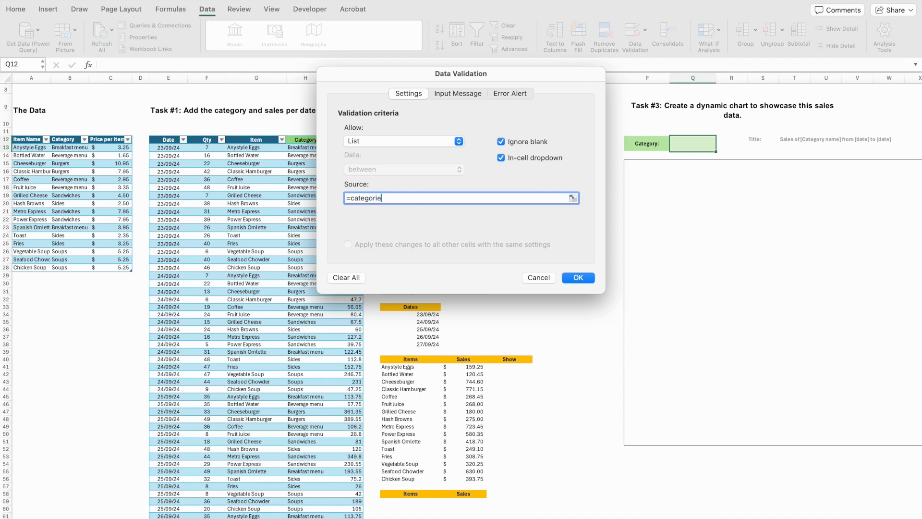
key(Return)
click(720, 141)
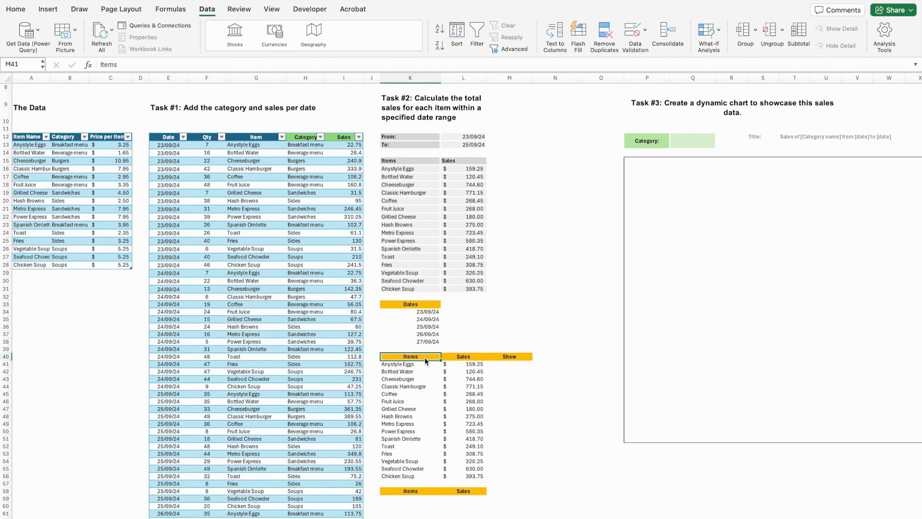
Choose All as the category in Q12
drag(425, 357, 502, 359)
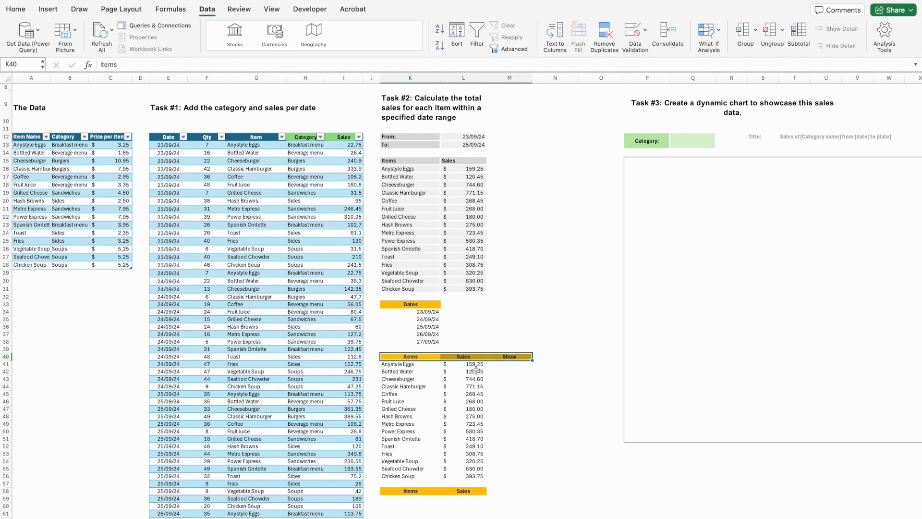
drag(390, 169, 480, 289)
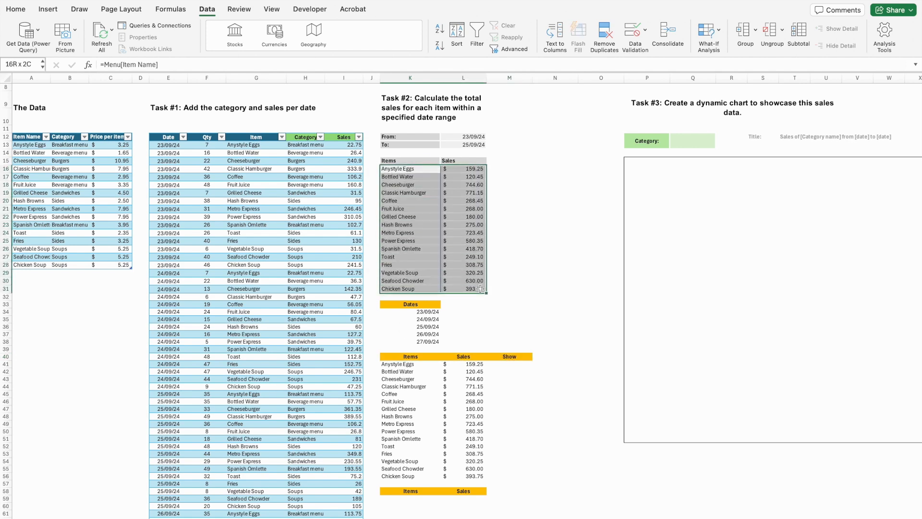
click(512, 357)
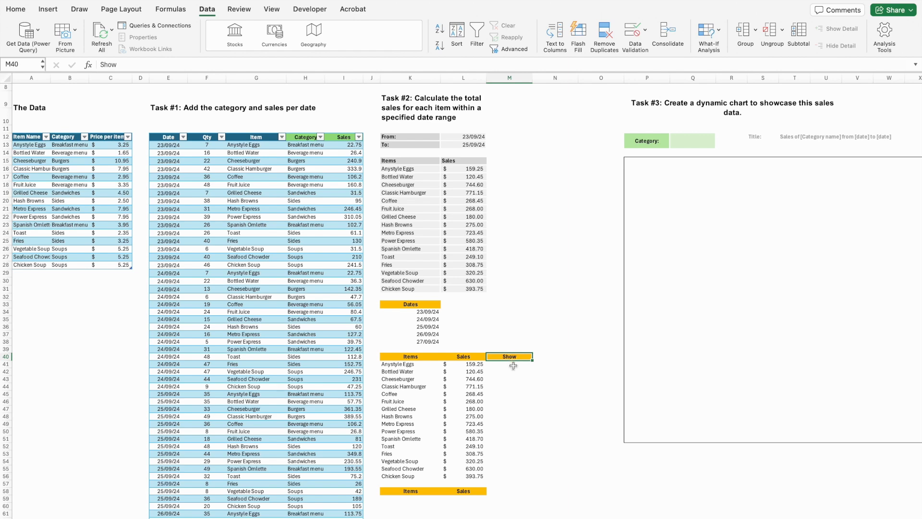
click(706, 143)
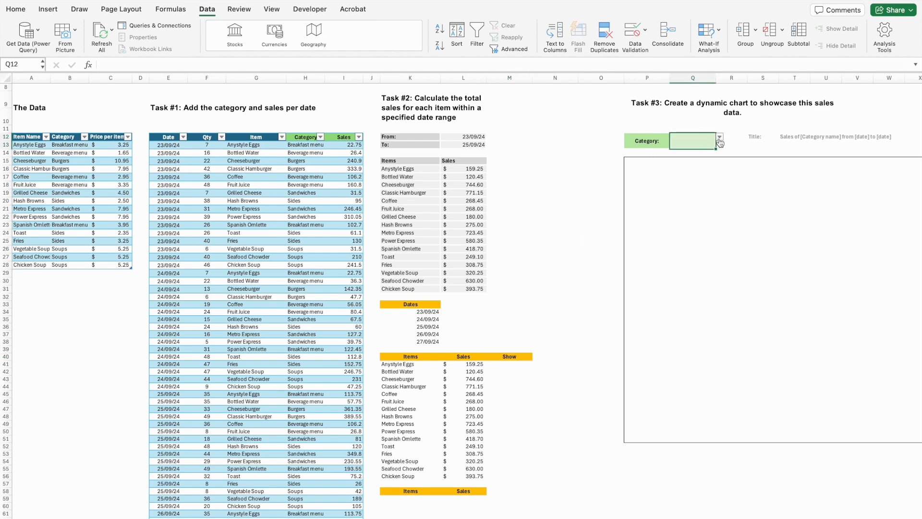
click(721, 139)
click(711, 148)
Start a SUMPRODUCT formula in M41 under the Show heading
click(515, 365)
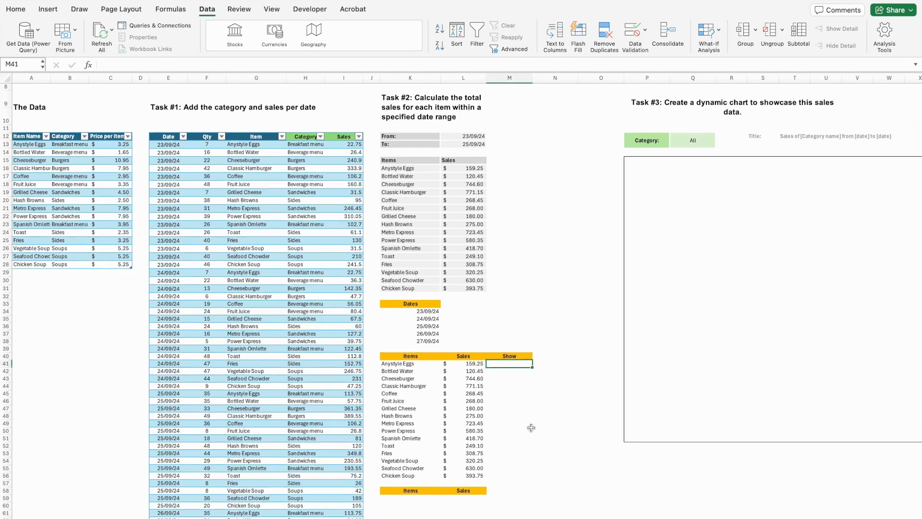
scroll(531, 427, down, 3)
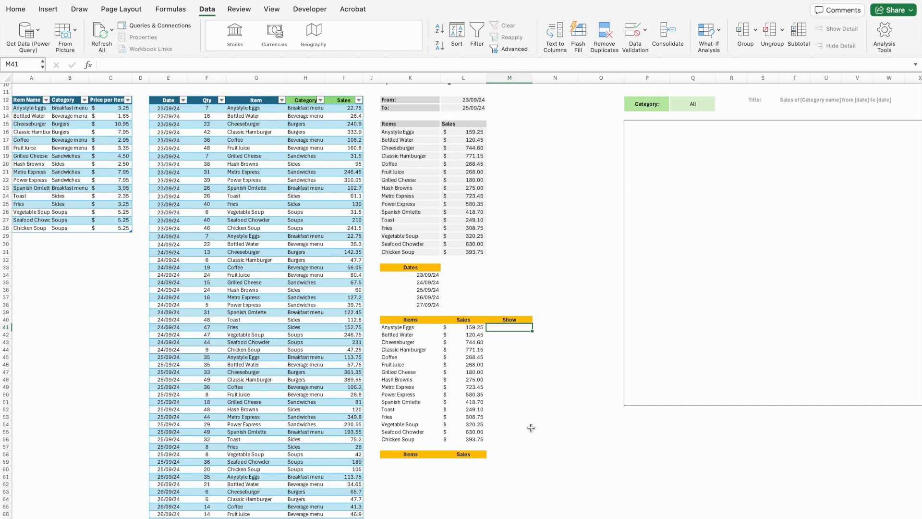
text(=sumo)
key(BackSpace)
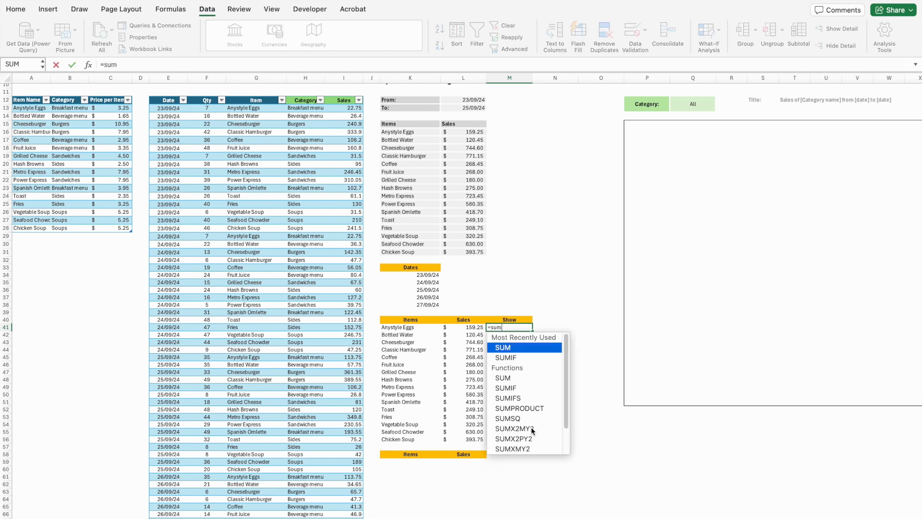
text(p)
key(Tab)
text(()
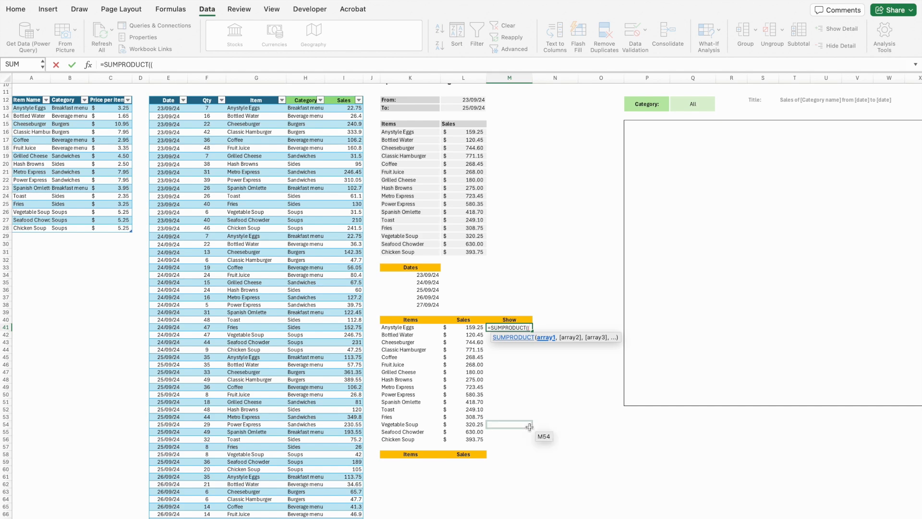
Add the first SUMPRODUCT condition ($K$77:$Q$92=K41), followed by a multiplication sign
scroll(531, 431, down, 6)
click(398, 452)
scroll(398, 451, down, 2)
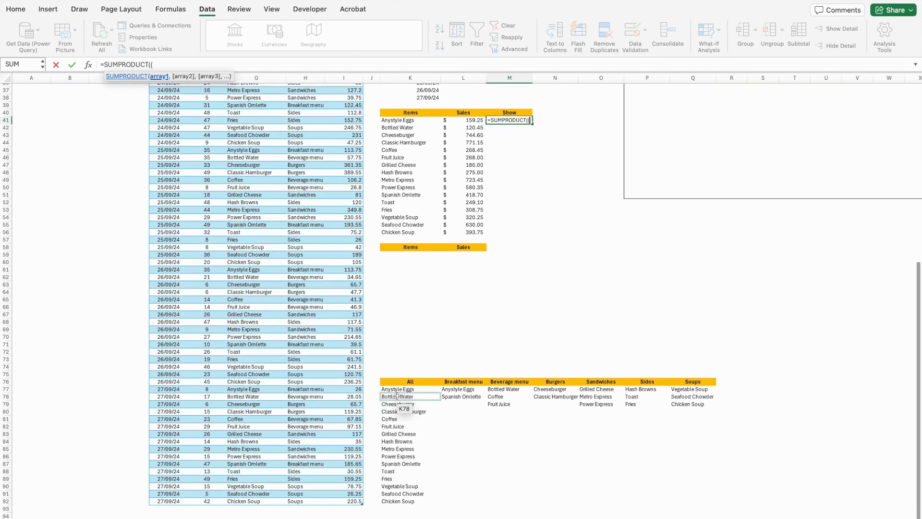
drag(398, 389, 688, 500)
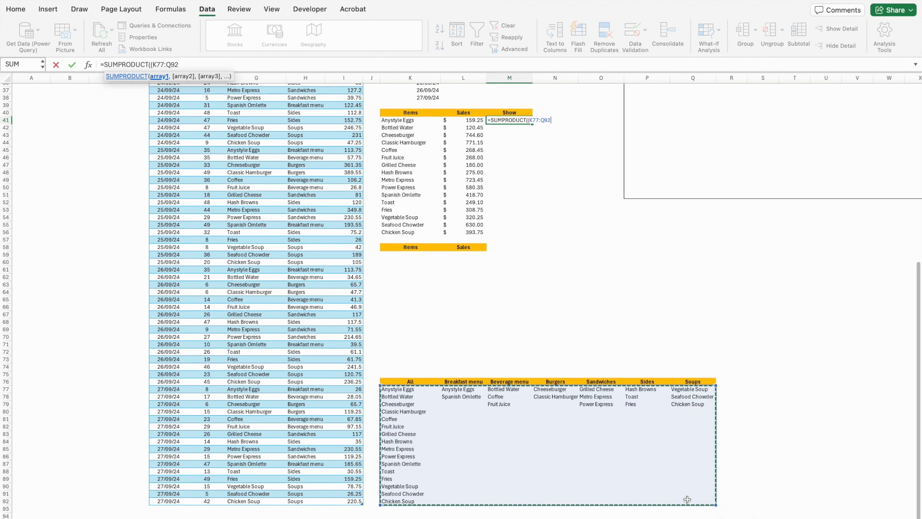
key(F4)
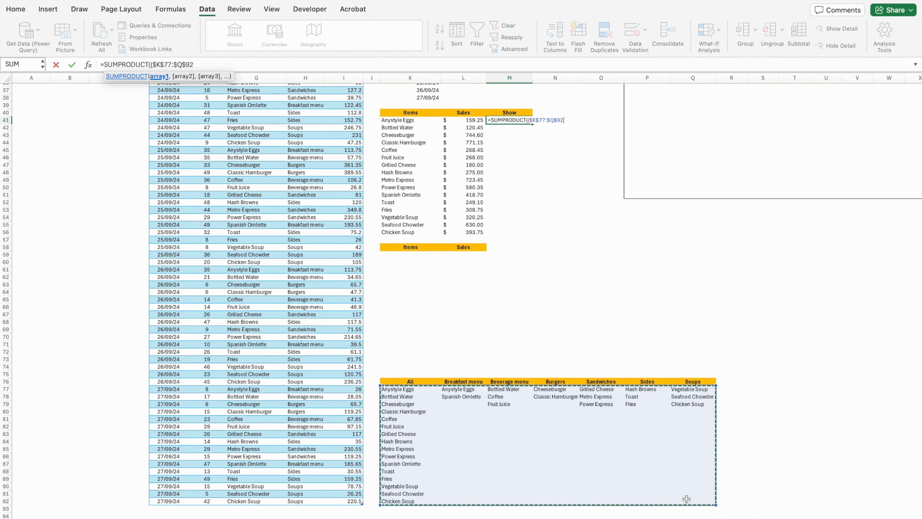
text(=)
scroll(509, 265, up, 5)
scroll(509, 265, up, 3)
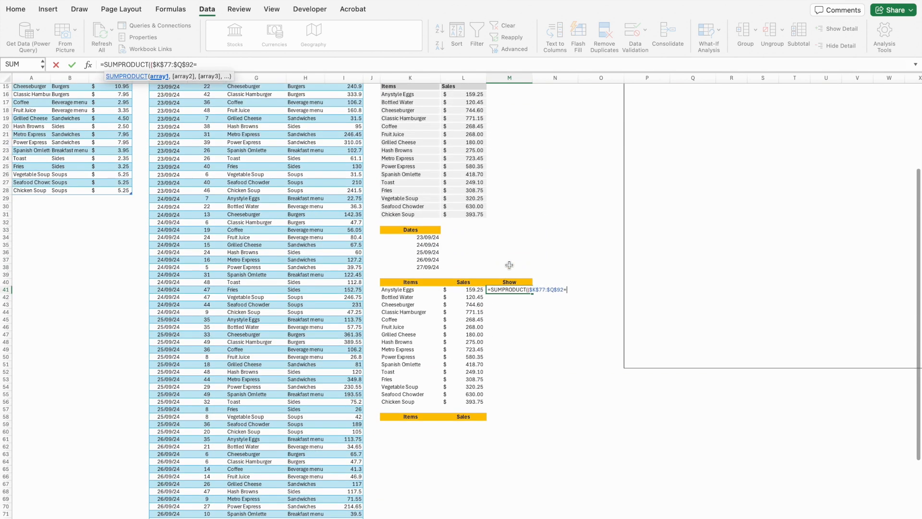
click(419, 307)
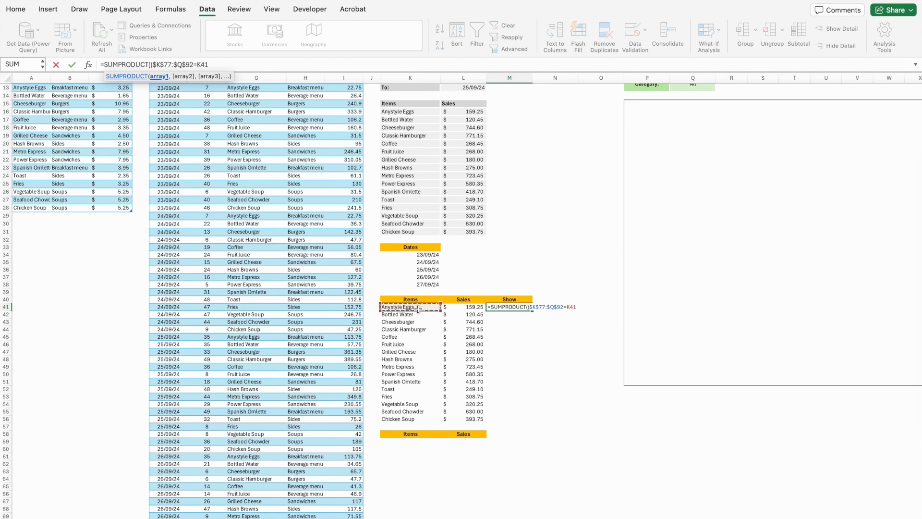
text()*)
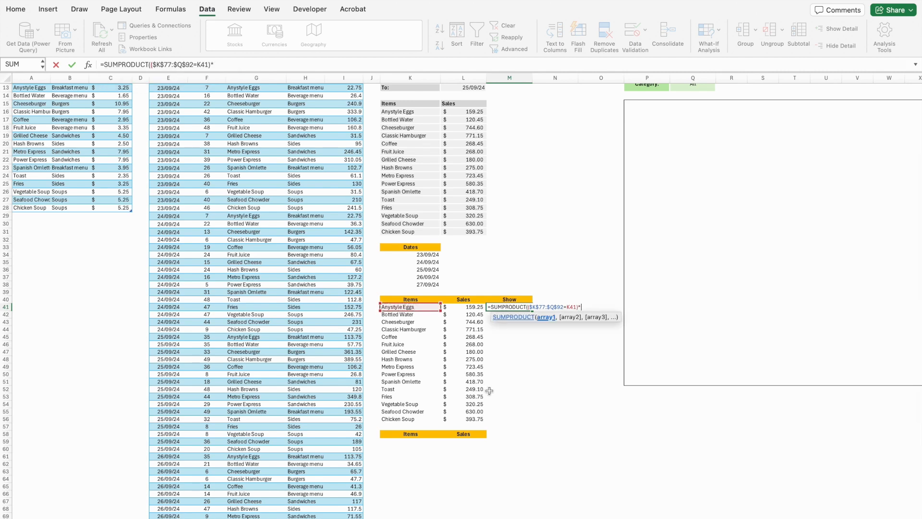
Complete the SUMPRODUCT formula with the condition (categories=$Q$12) and fill it down to M56
text((cat)
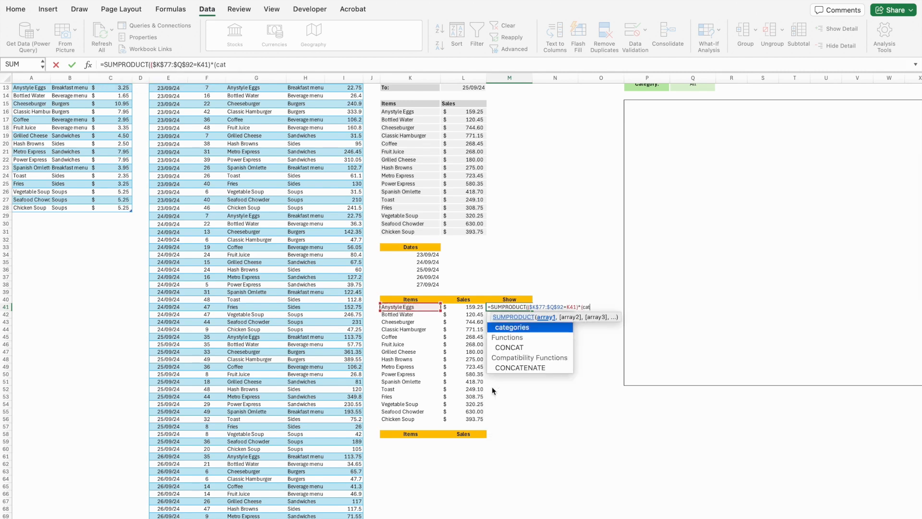
text(egories)
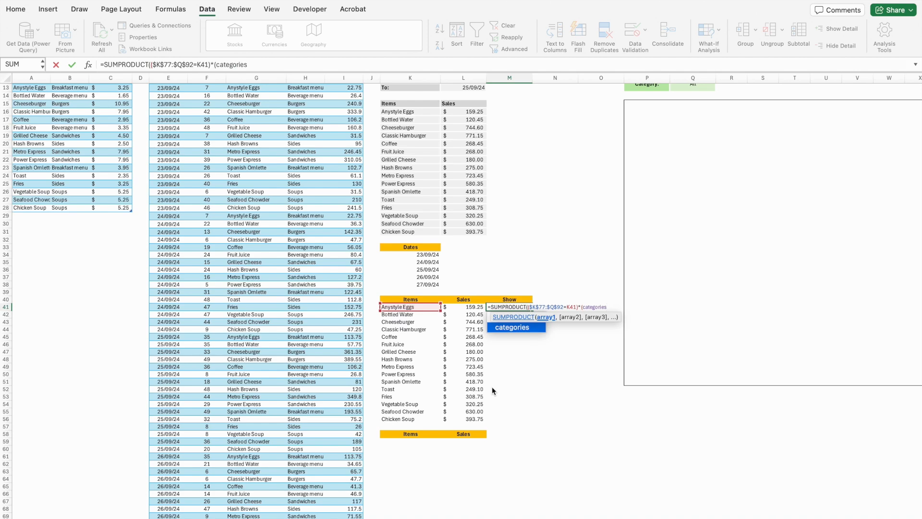
text(=)
scroll(622, 328, up, 3)
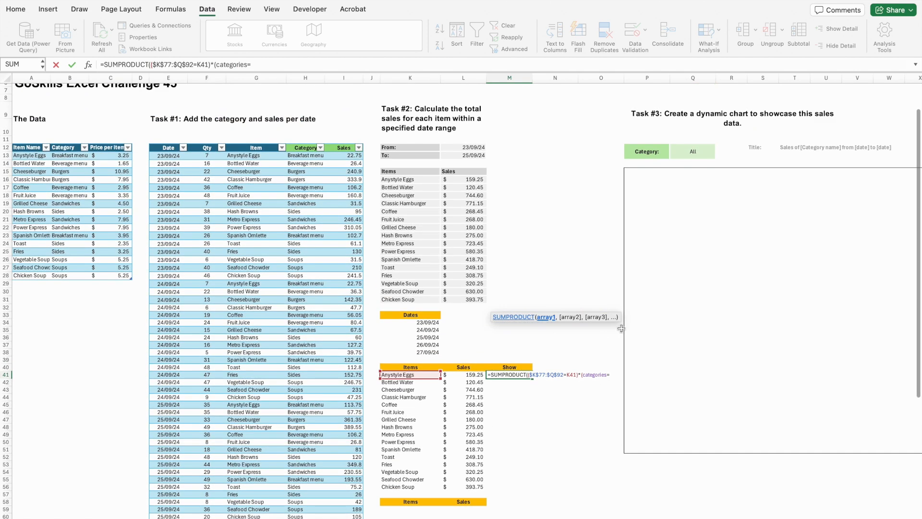
click(695, 152)
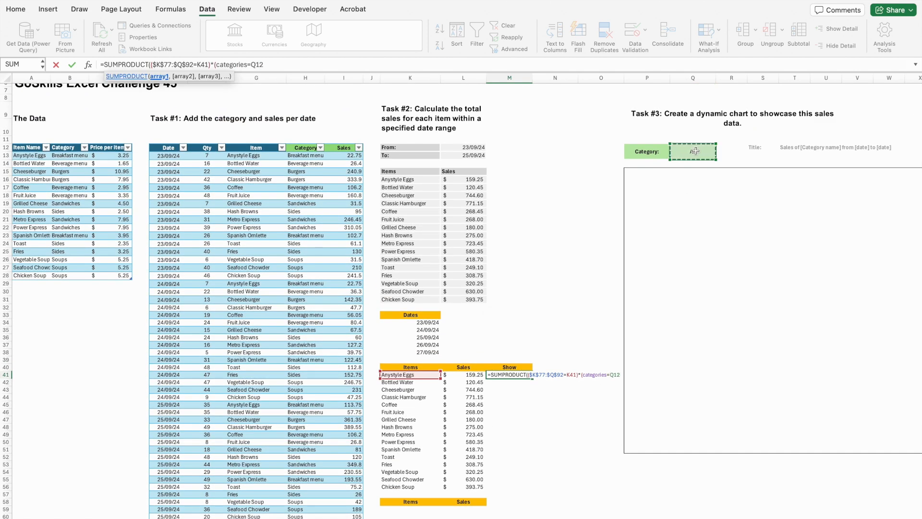
key(F4)
text()))
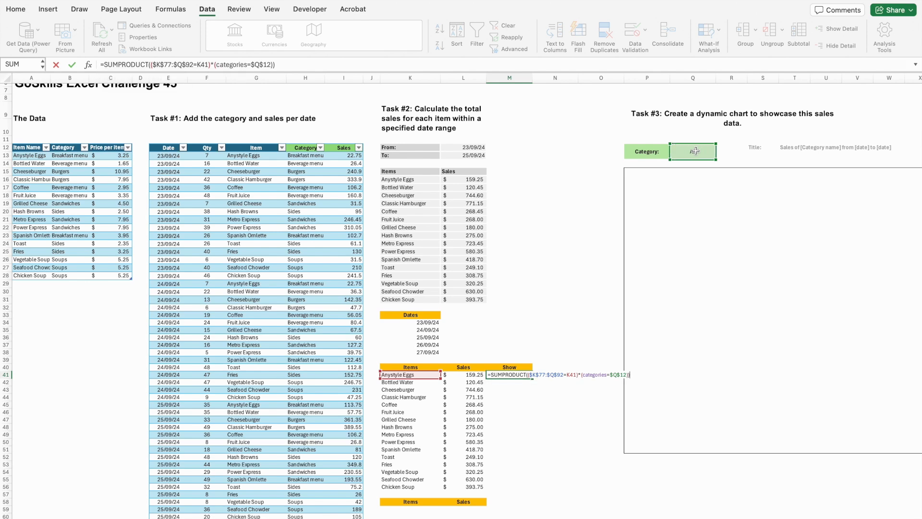
key(Return)
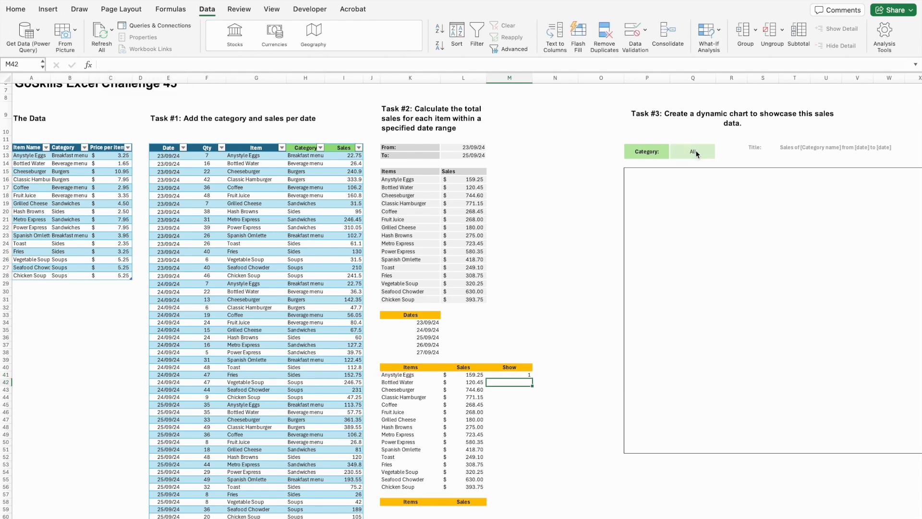
click(523, 375)
double_click(532, 379)
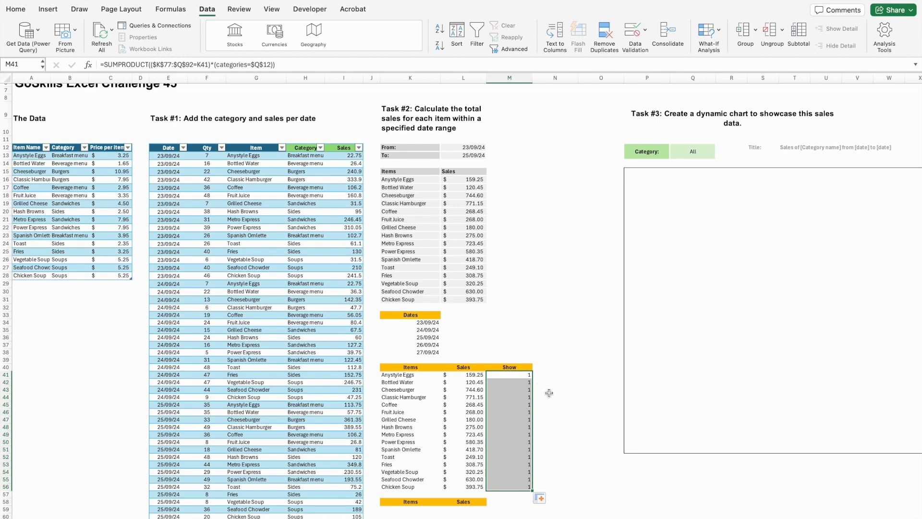
Test the Show column by switching the category in Q12 to Breakfast menu and finally to Burgers
click(700, 156)
click(719, 147)
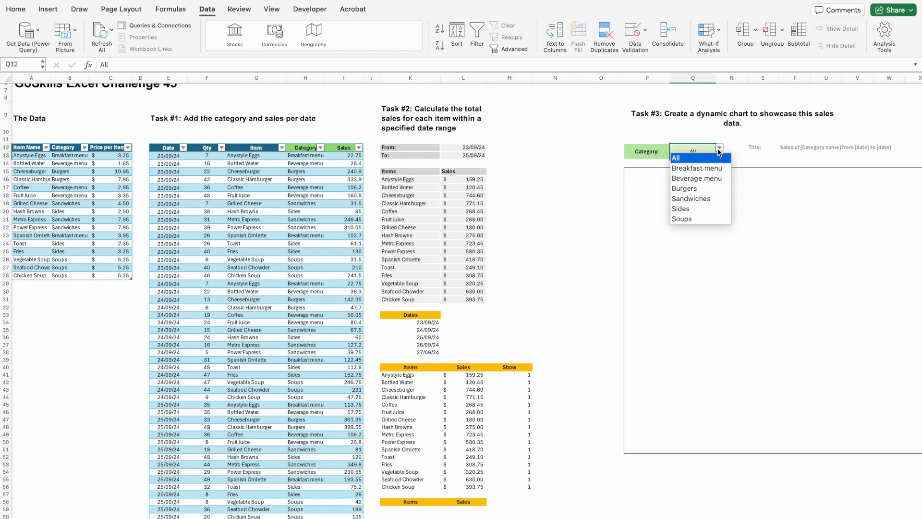
click(687, 166)
click(720, 147)
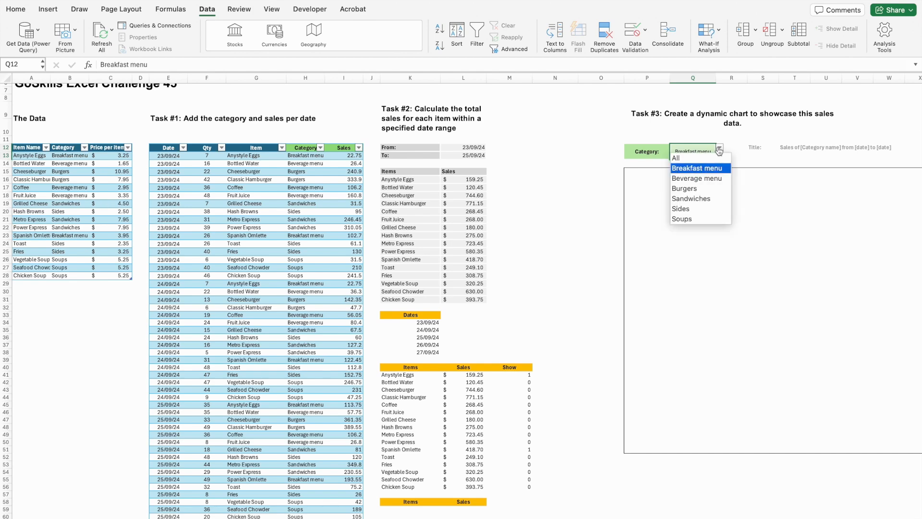
click(707, 188)
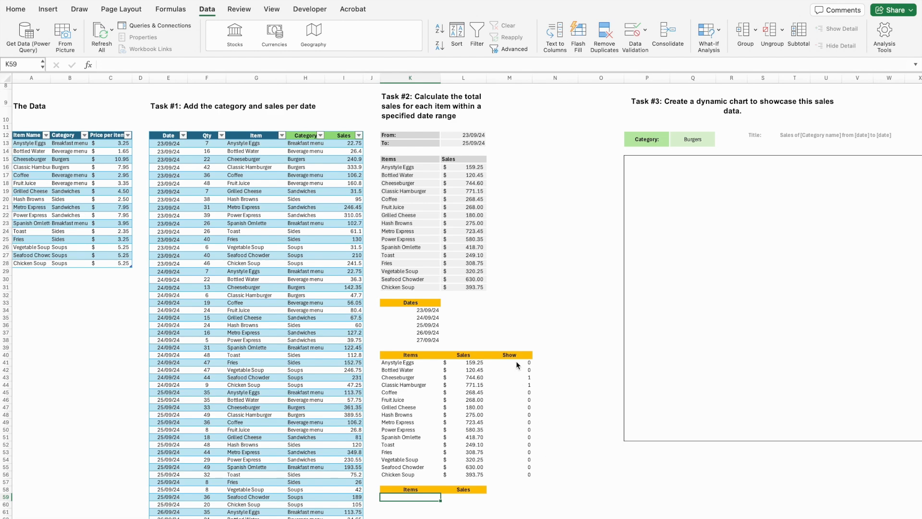
Enter =FILTER(K41#,M41:M56=1) in K59 to list only the items flagged 1 in the Show column
drag(516, 361, 517, 479)
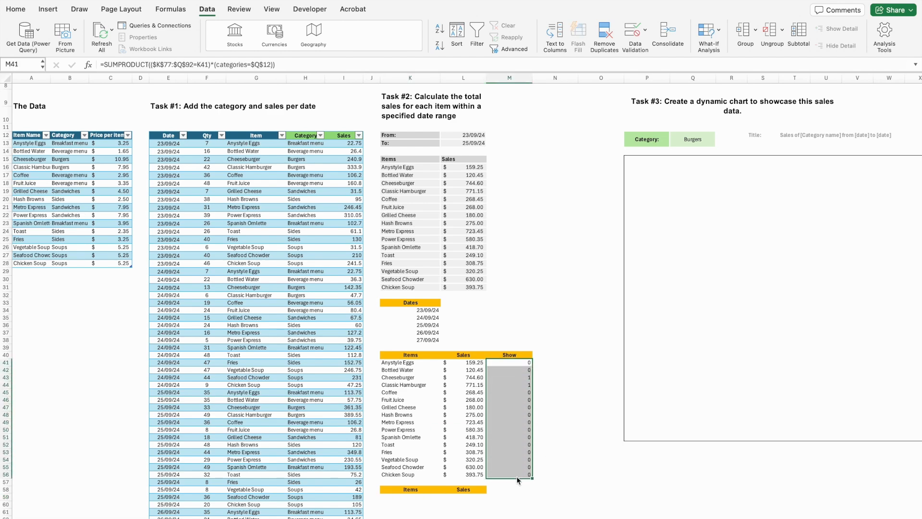
scroll(516, 478, down, 5)
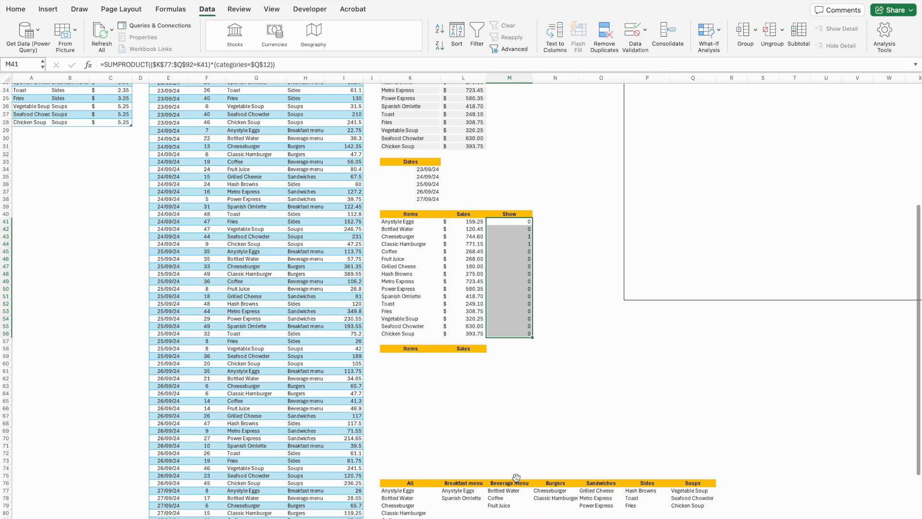
click(406, 356)
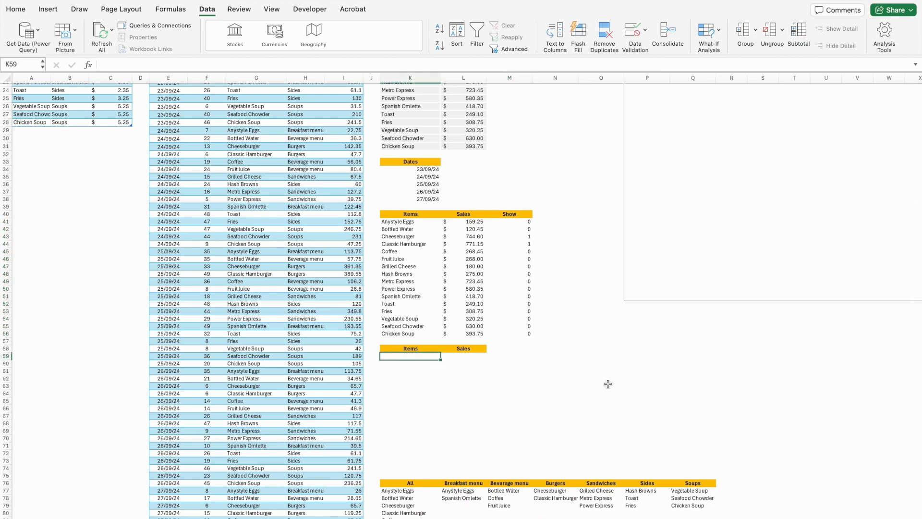
text(=FILTER()
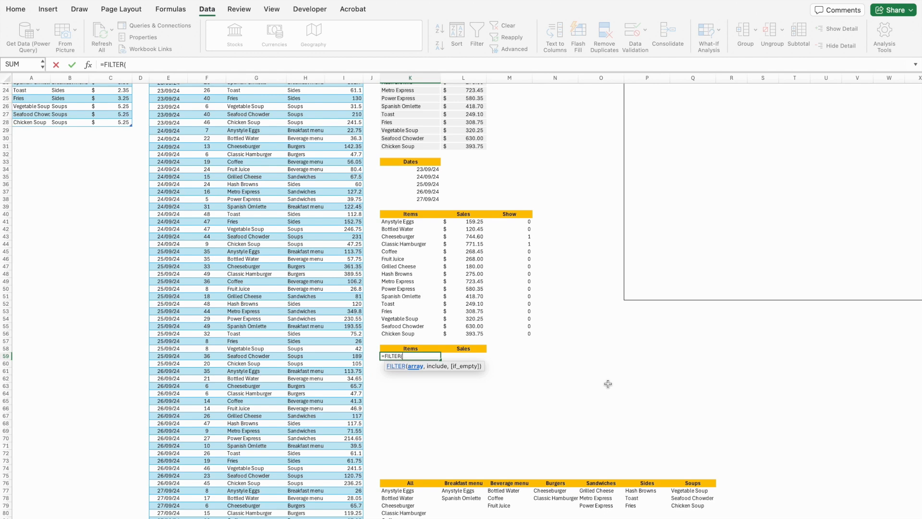
click(421, 221)
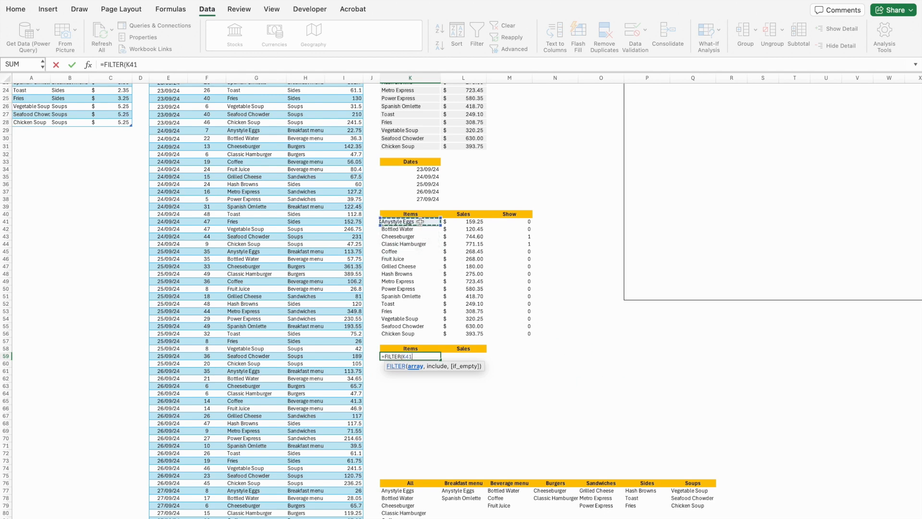
text(#,)
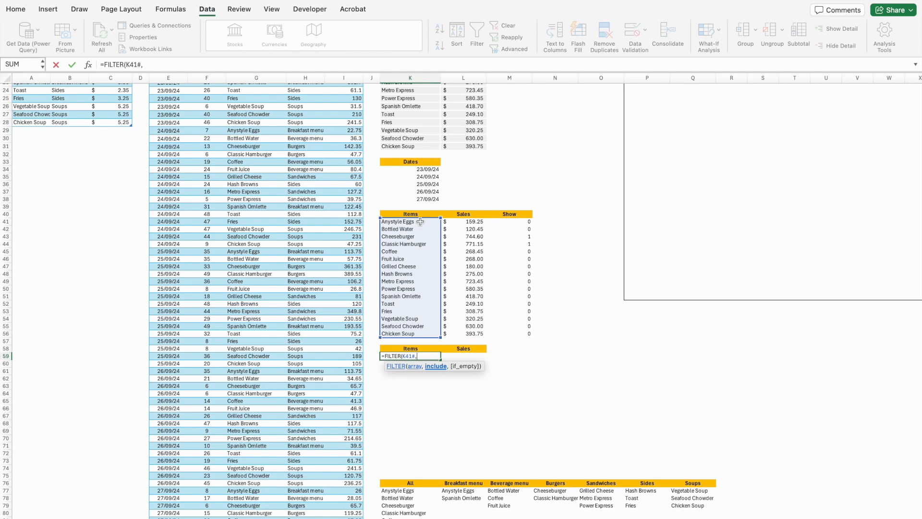
click(500, 222)
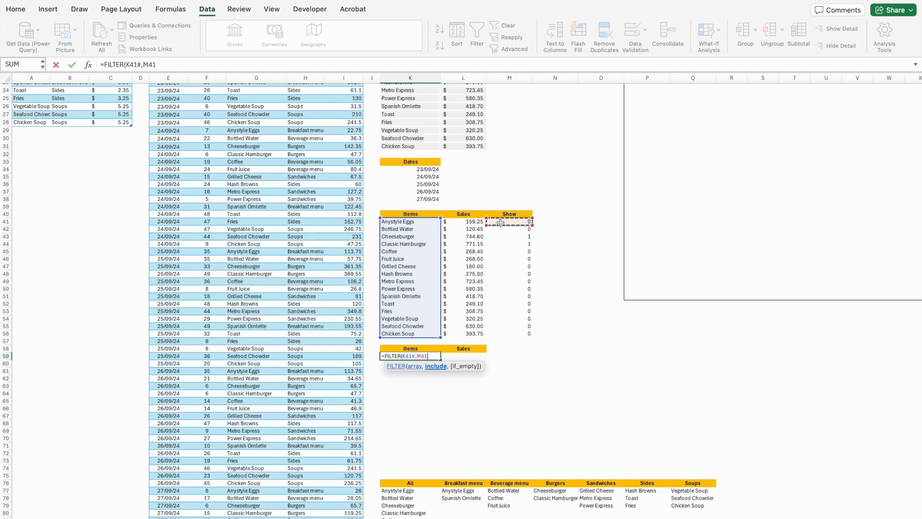
key(ctrl+shift+Down)
text(=1))
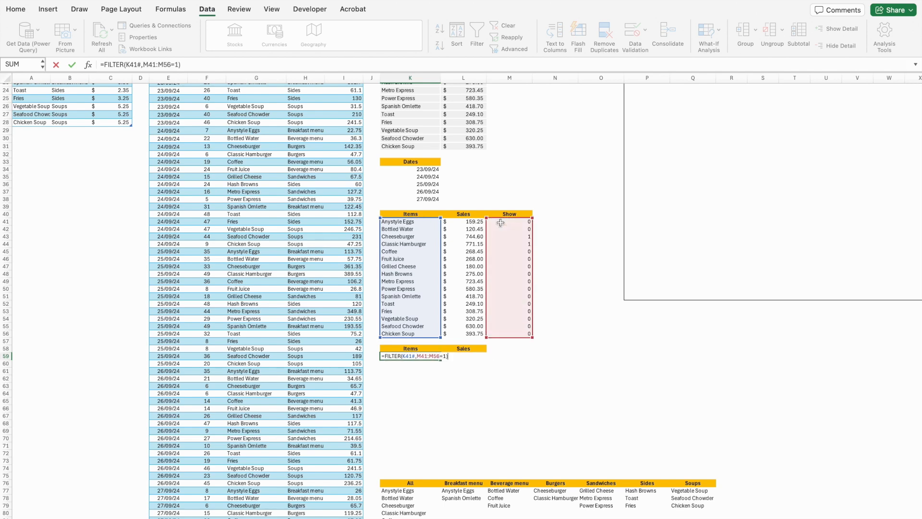
key(Return)
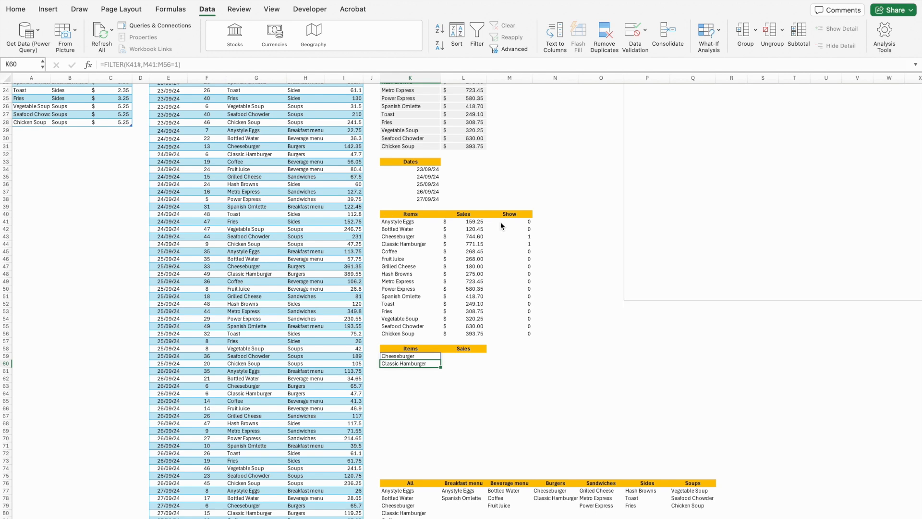
Wrap the FILTER formula in K59 in a SORTBY function, keeping the FILTER as its array argument
double_click(404, 356)
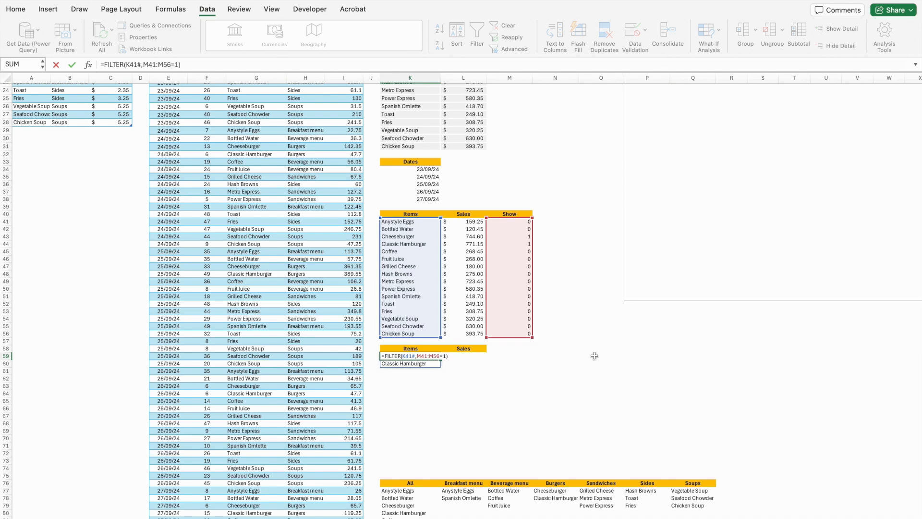
text(sort)
key(Down)
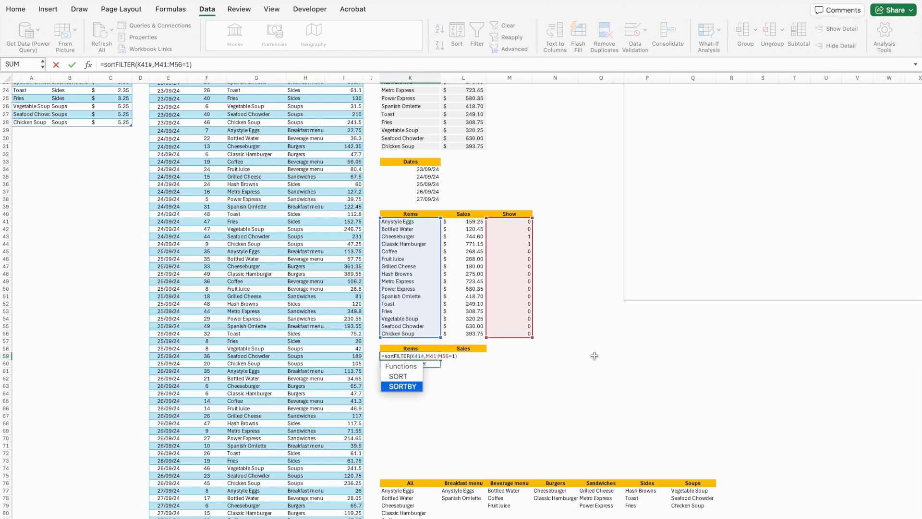
key(Tab)
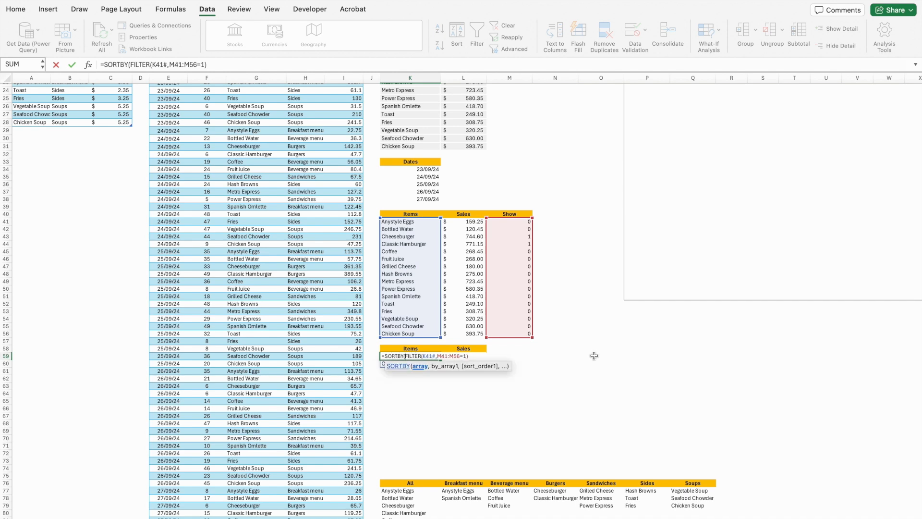
click(420, 366)
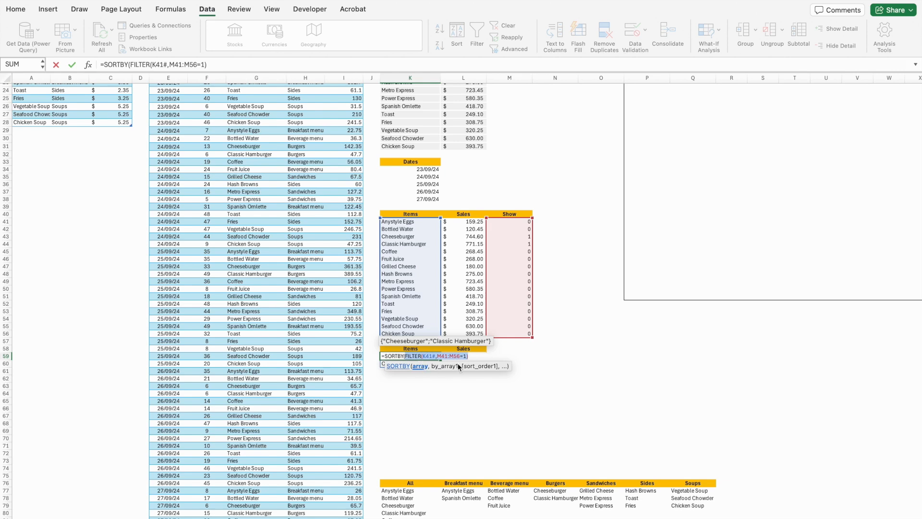
click(479, 356)
text(,)
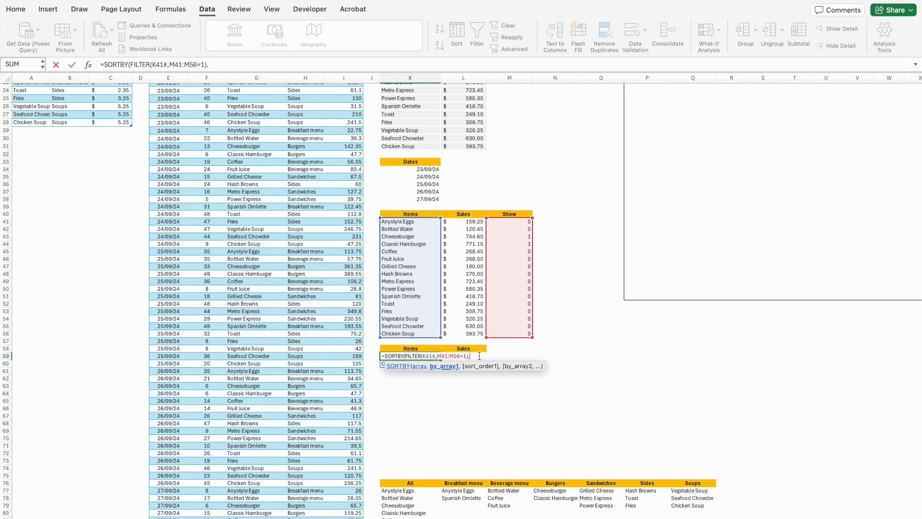
Add FILTER(L41:L56,M41:M56=1) as the by_array1 argument of the SORTBY formula
key(super+v)
double_click(499, 356)
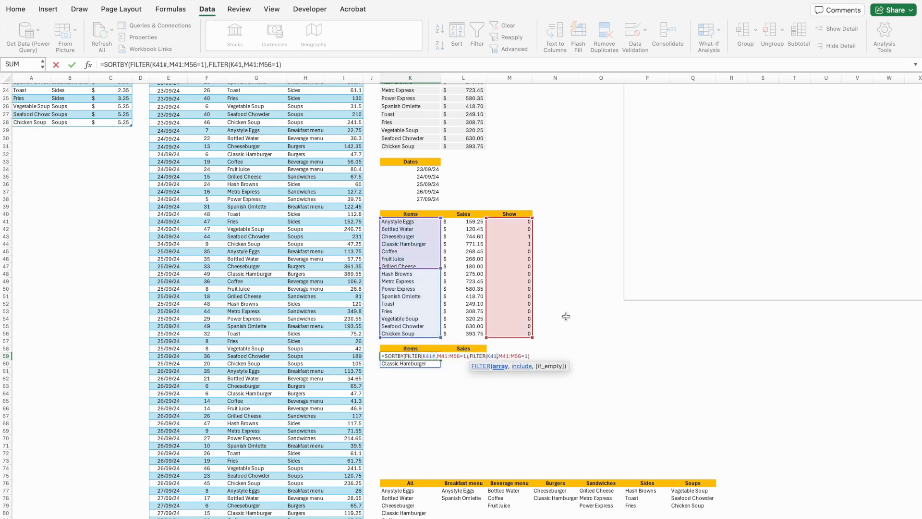
key(Delete)
click(476, 222)
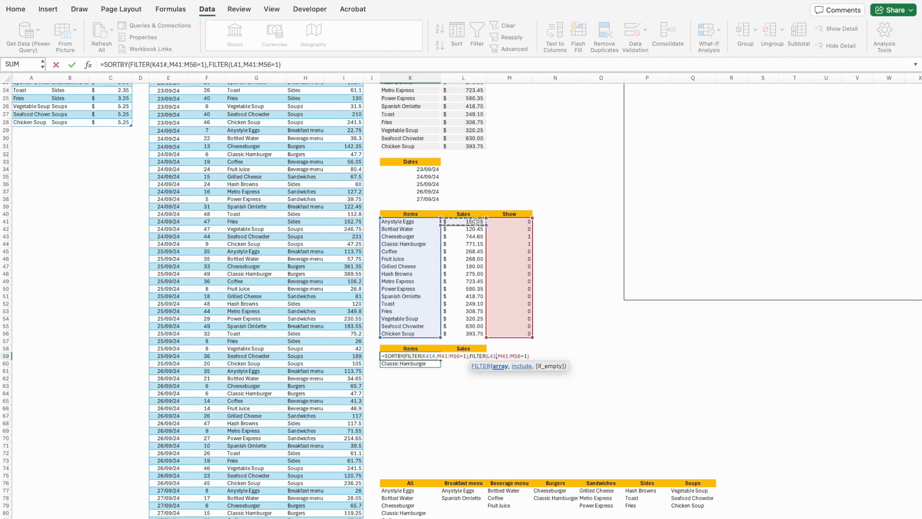
key(ctrl+shift+Down)
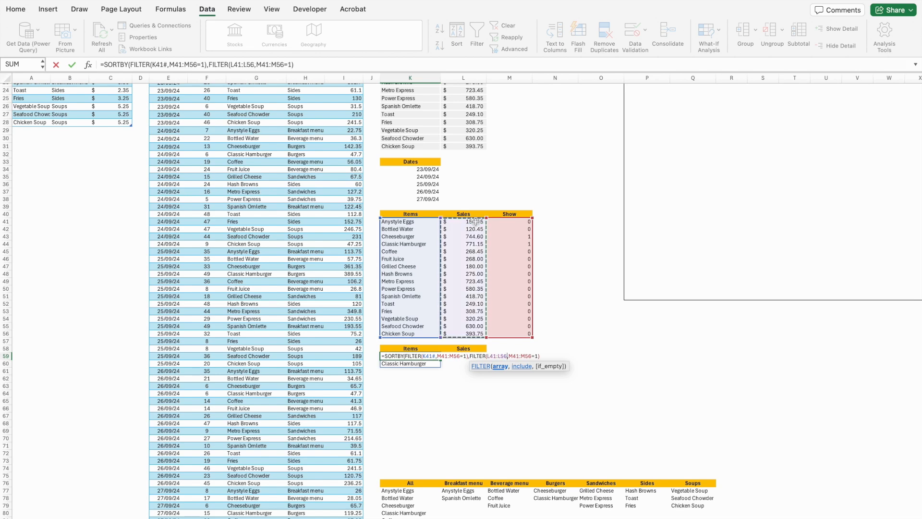
Set the SORTBY sort order to -1 (Descending) and complete the formula in K59
click(543, 358)
text(,)
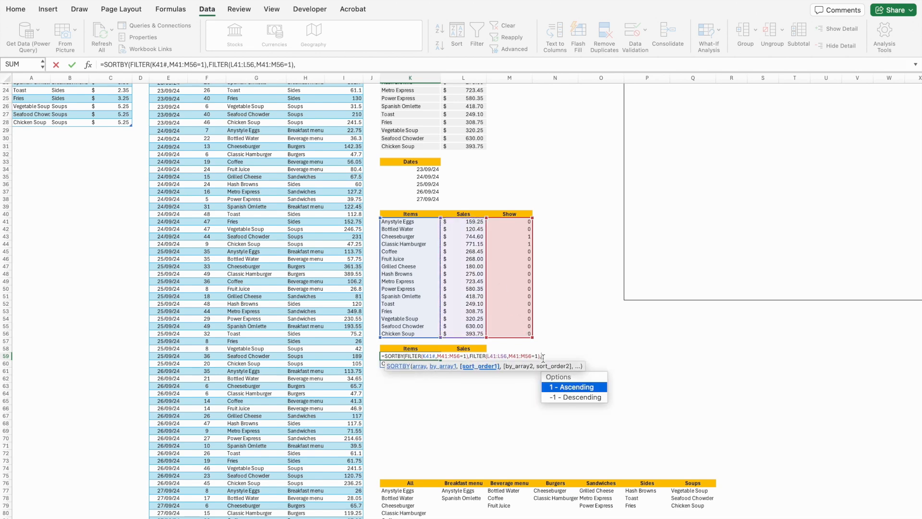
key(Down)
key(Tab)
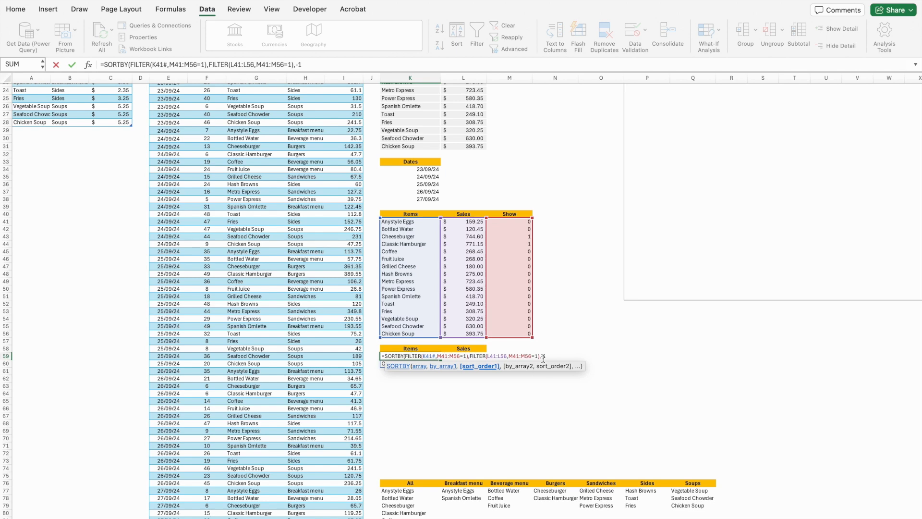
text())
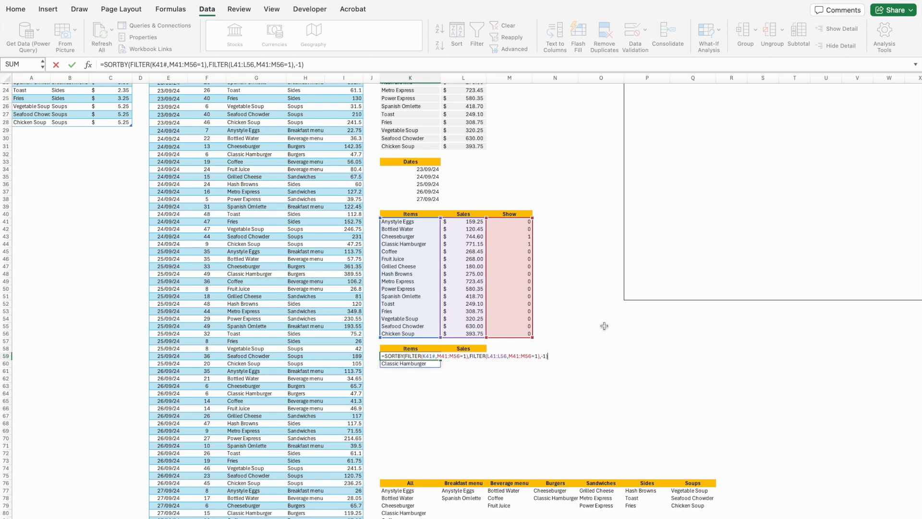
key(Return)
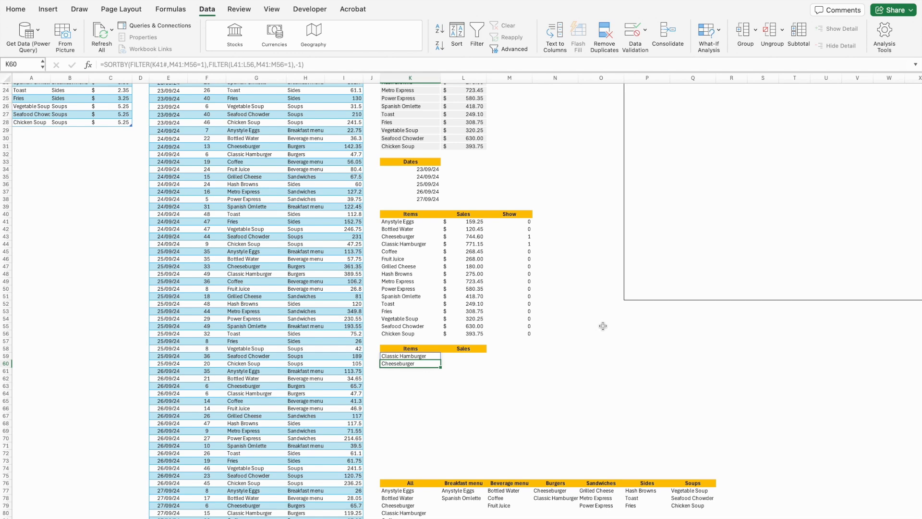
Enter a VLOOKUP in L59 that looks up K59# in K41:L56, column 2, with exact match FALSE
click(469, 356)
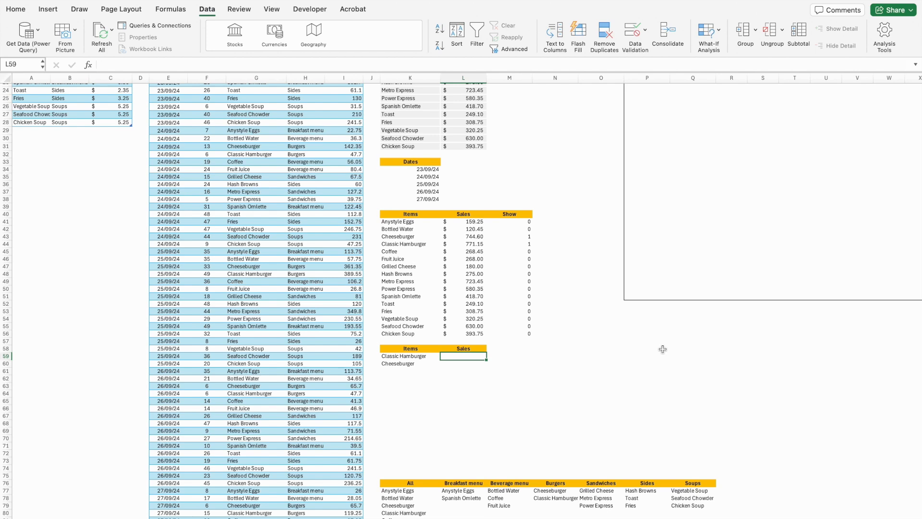
text(=vl)
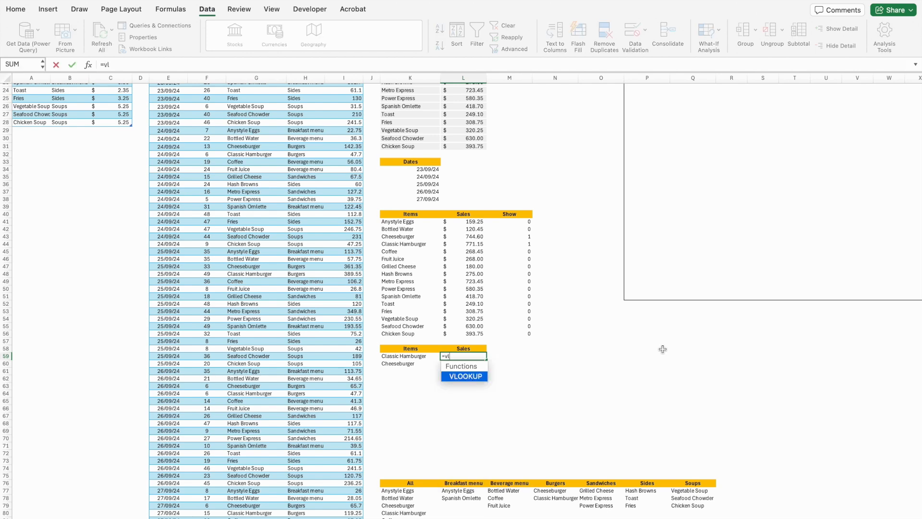
key(Tab)
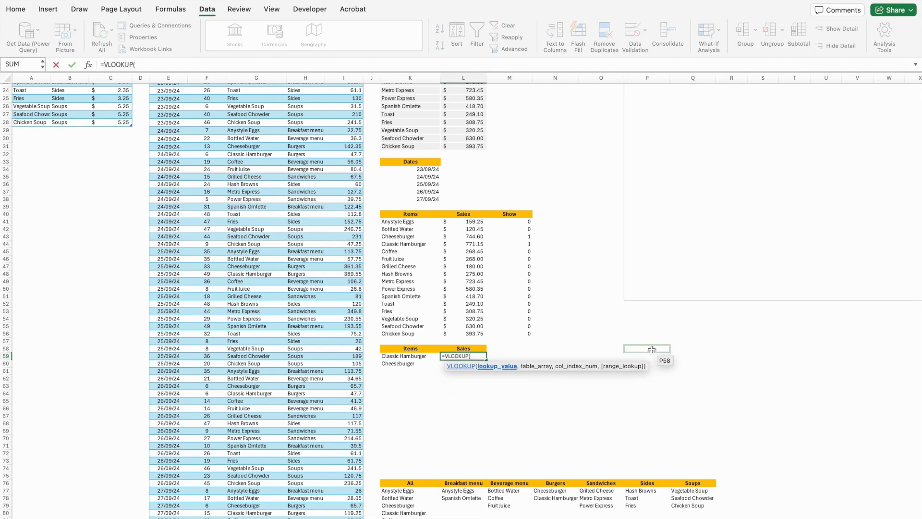
click(418, 356)
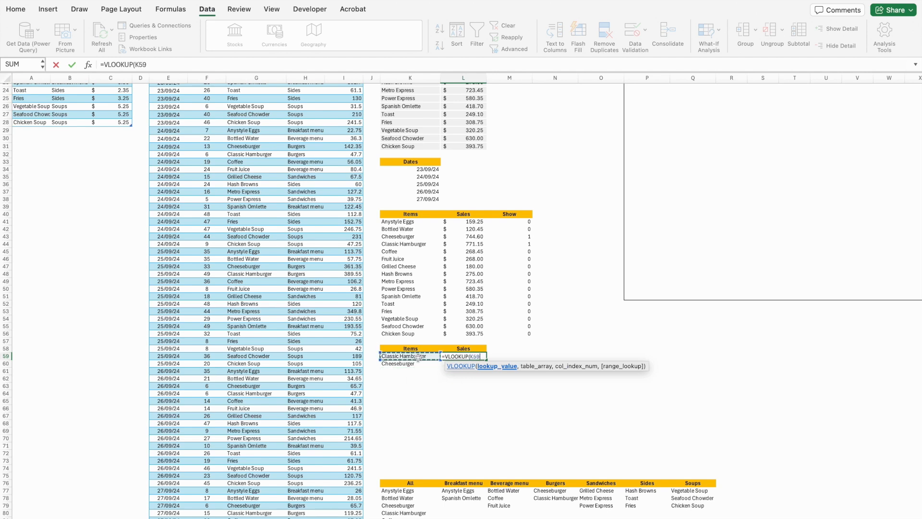
text(#,)
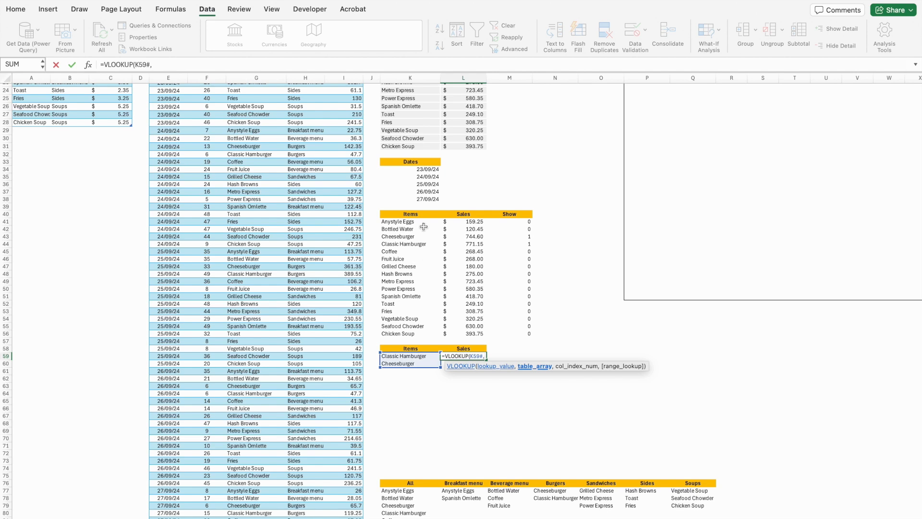
drag(410, 222, 462, 333)
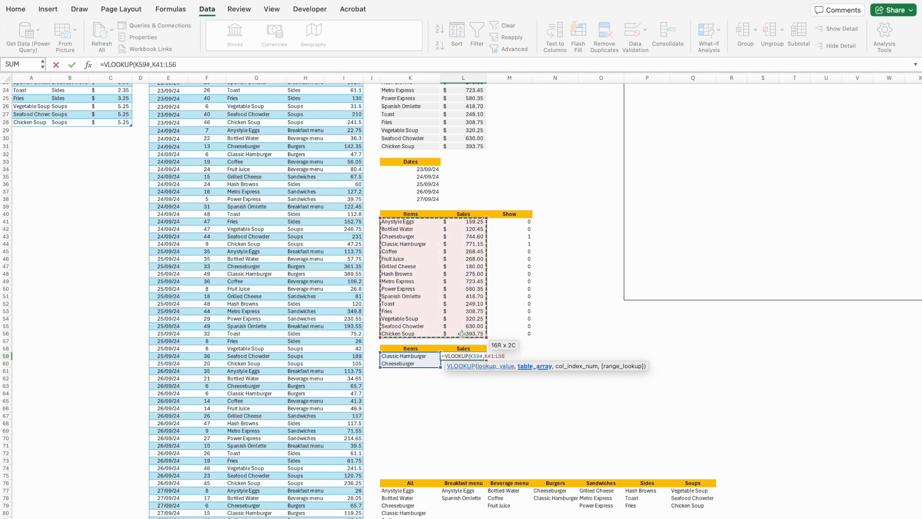
text(,2)
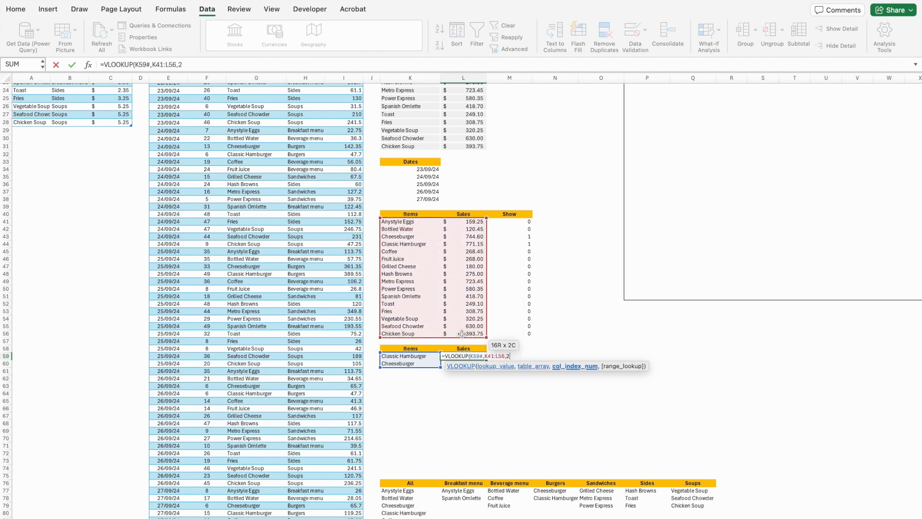
text(,)
key(Down)
key(Tab)
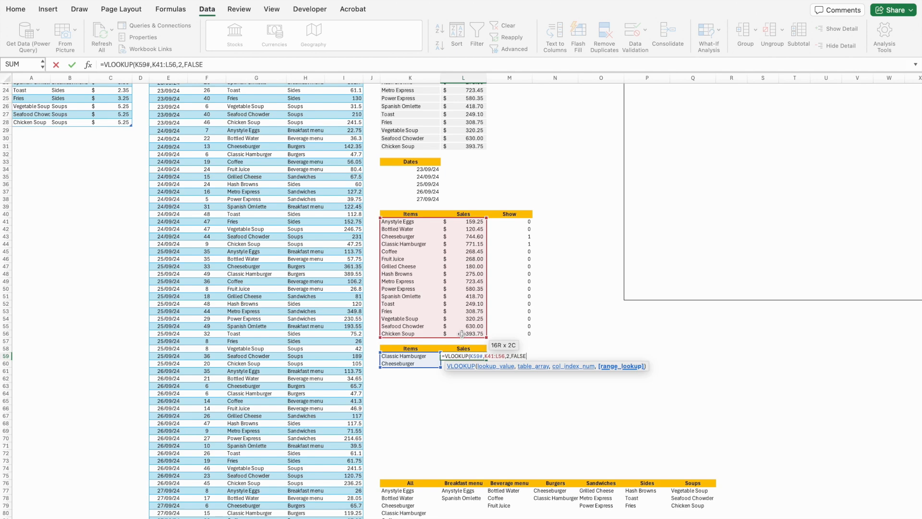
key(Return)
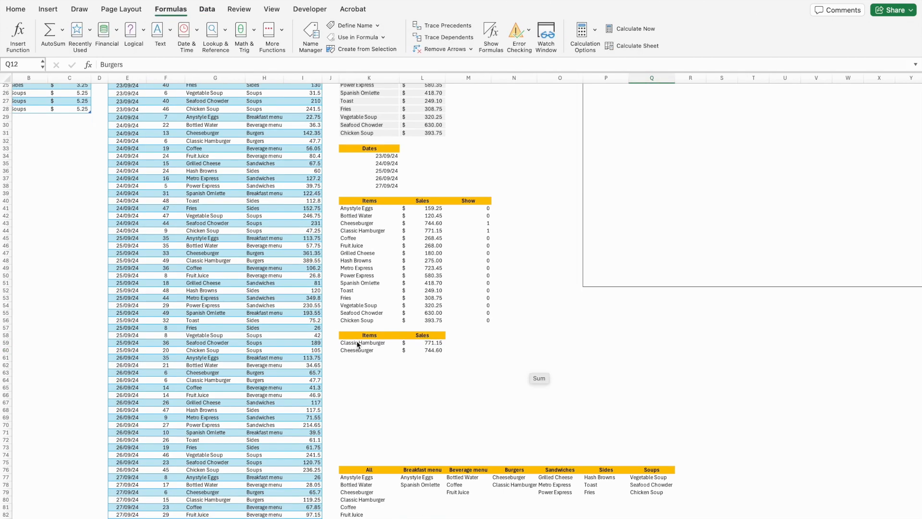
Switch the category in Q12 to All
drag(358, 342, 425, 350)
scroll(737, 350, up, 5)
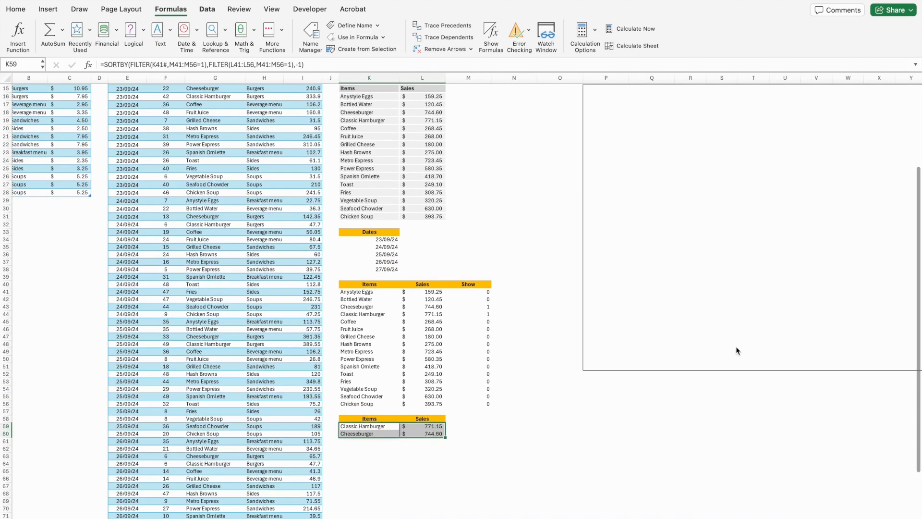
click(655, 118)
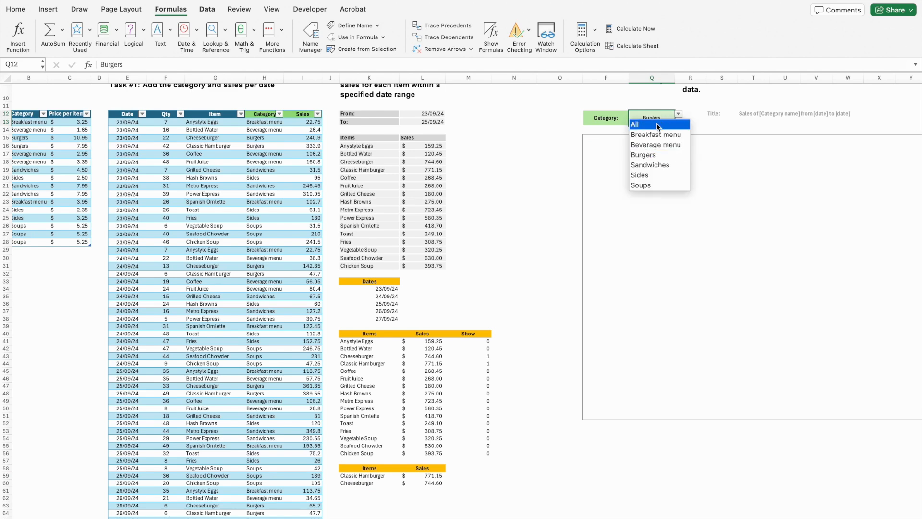
click(643, 127)
Insert a recommended column chart of the sorted Items and Sales list starting at K59
scroll(610, 165, down, 4)
click(47, 11)
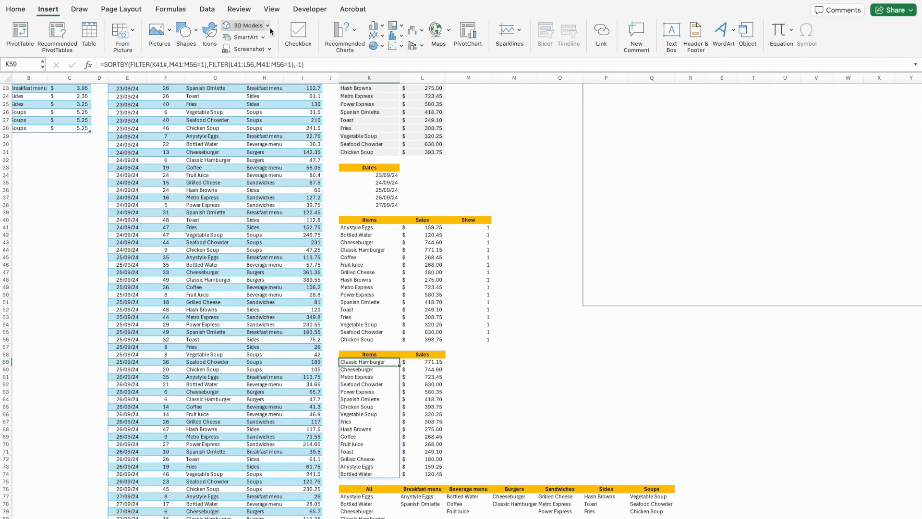
click(345, 30)
click(402, 197)
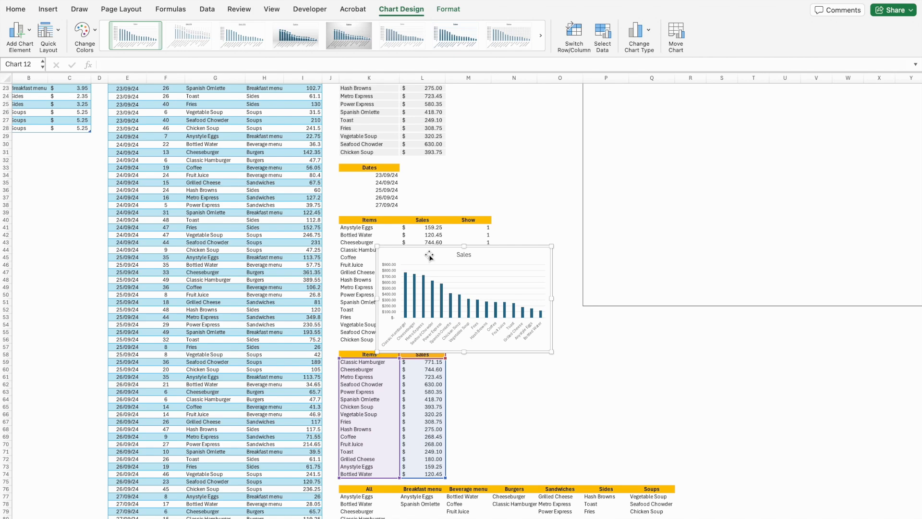
Move the sales column chart into the empty Task #3 frame and resize it to fill the frame
key(super+x)
scroll(623, 227, right, 5)
scroll(622, 227, up, 4)
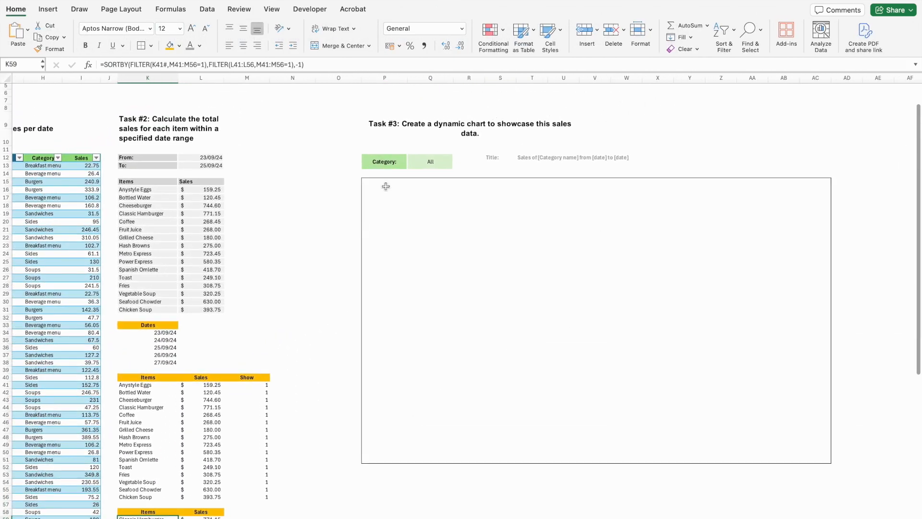
click(385, 183)
key(super+v)
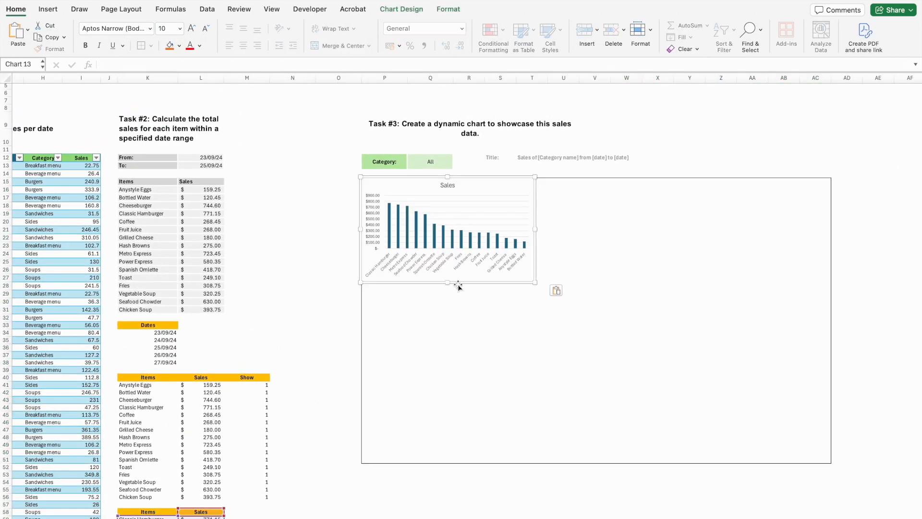
drag(451, 283, 841, 321)
drag(598, 461, 598, 465)
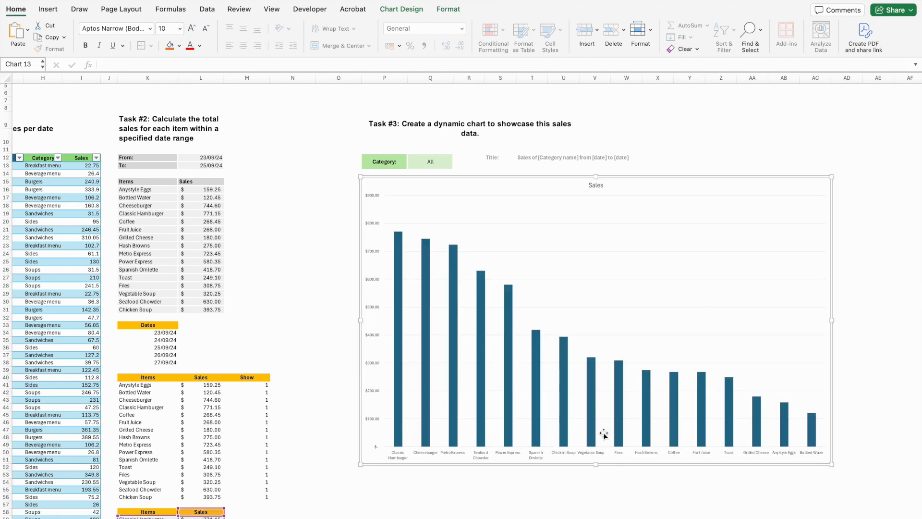
Test the chart by switching the category in Q12 to Breakfast menu, Beverage menu, Burgers and finally Sandwiches
click(435, 162)
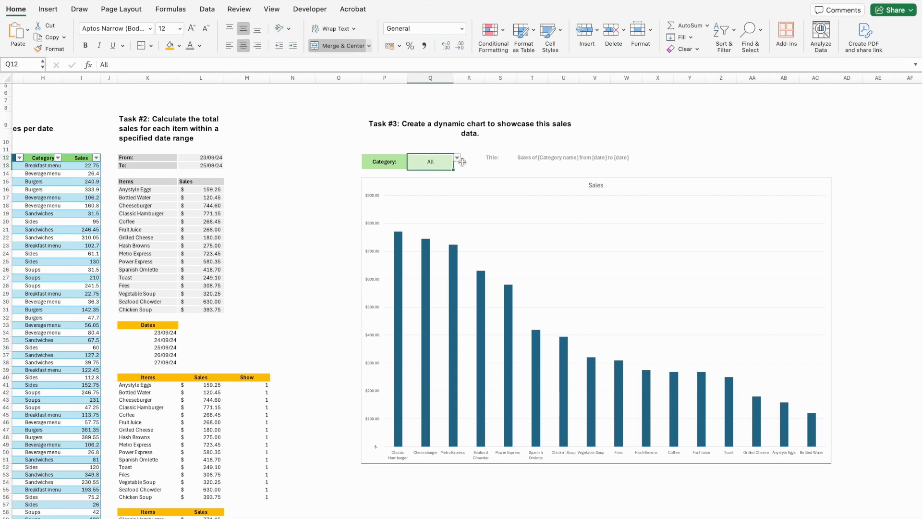
click(458, 160)
click(456, 177)
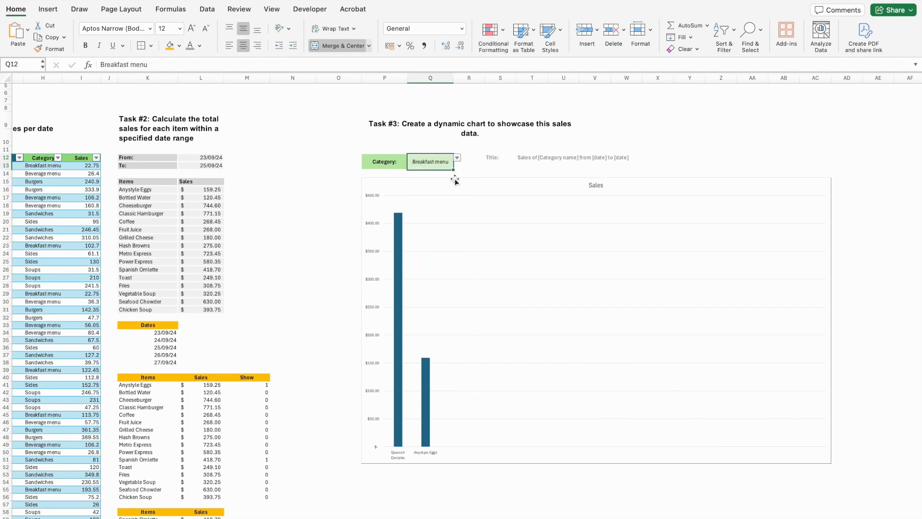
click(457, 160)
click(446, 188)
click(457, 160)
click(446, 198)
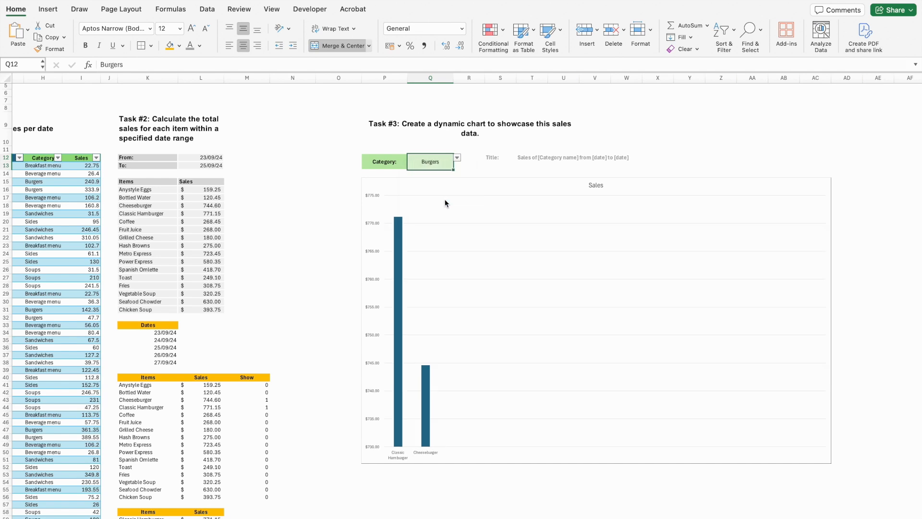
click(457, 162)
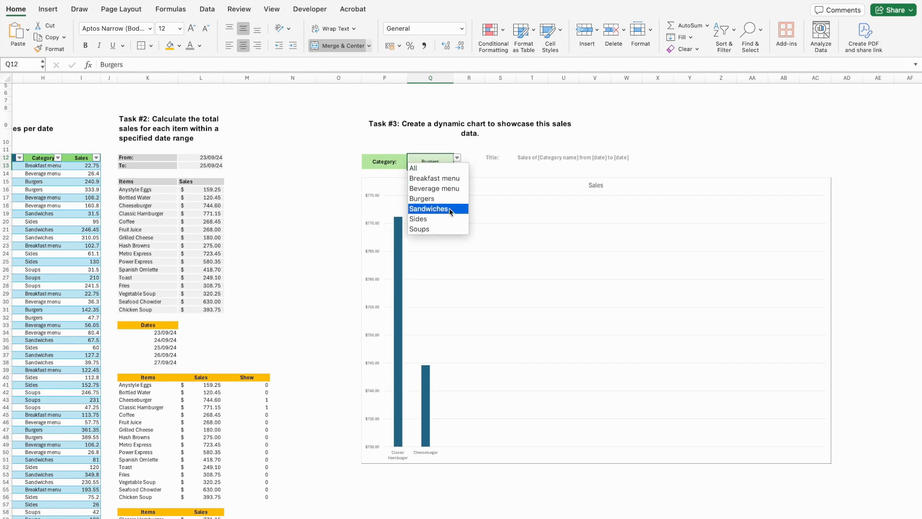
click(450, 209)
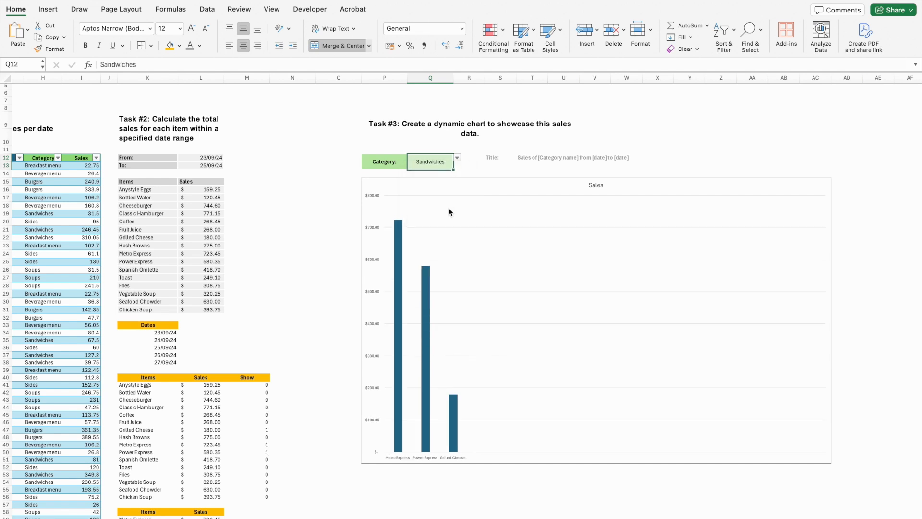
Examine the chart's source data range, series references and axis labels without changing them
scroll(331, 321, down, 2)
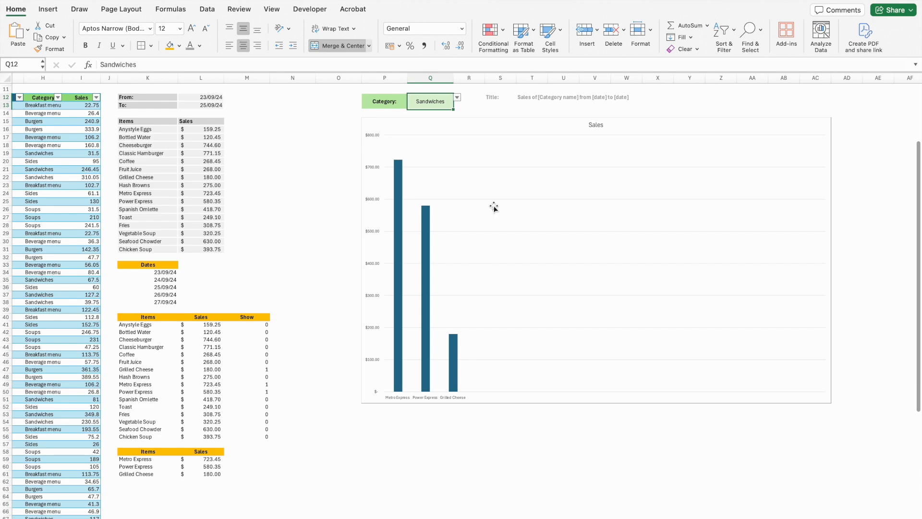
right_click(489, 190)
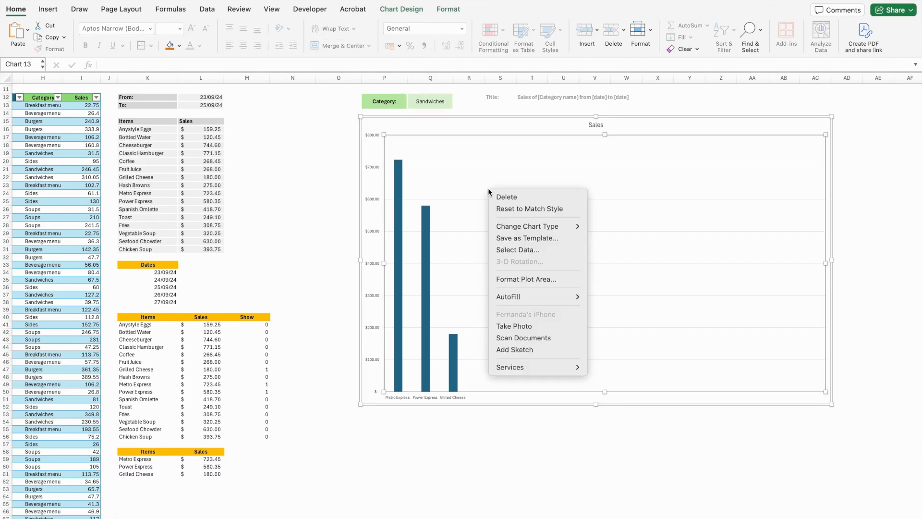
click(509, 249)
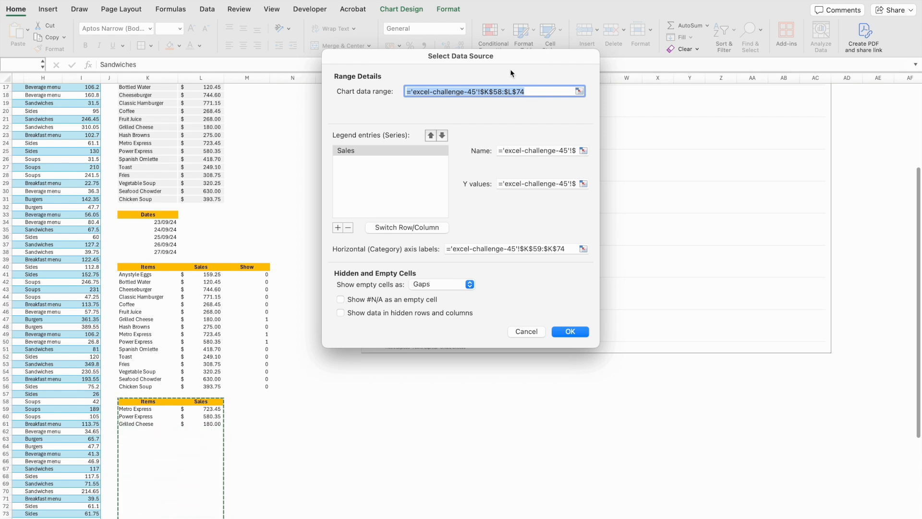
drag(510, 68, 324, 78)
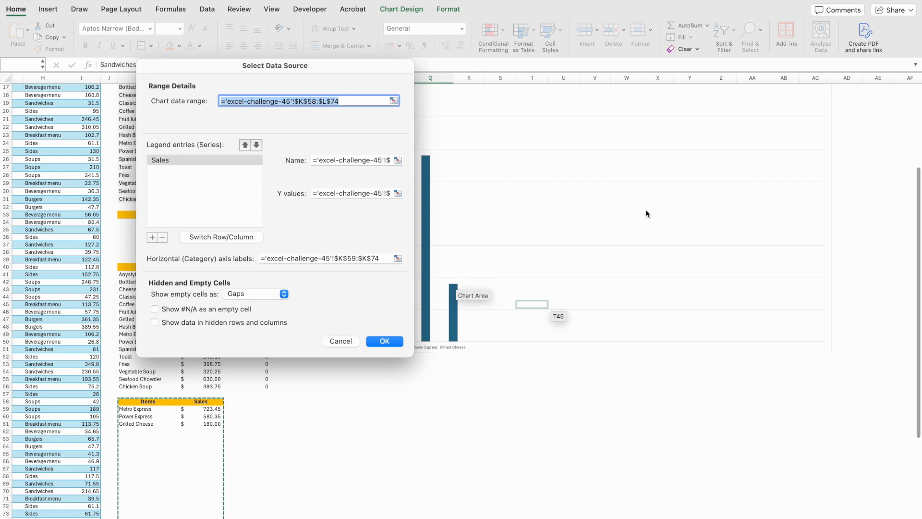
click(342, 341)
click(293, 408)
Define a workbook name items that refers to the spilled range ='excel-challenge-45'!$K$59#
click(154, 410)
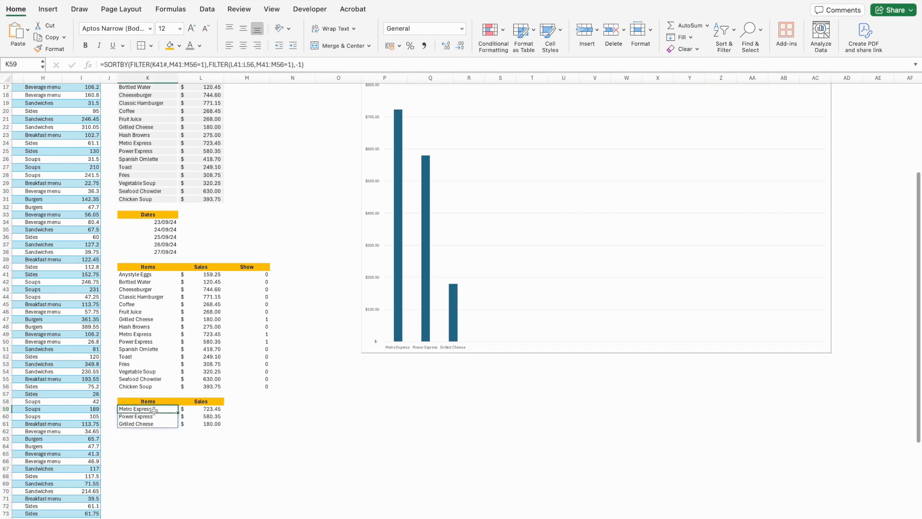
click(171, 9)
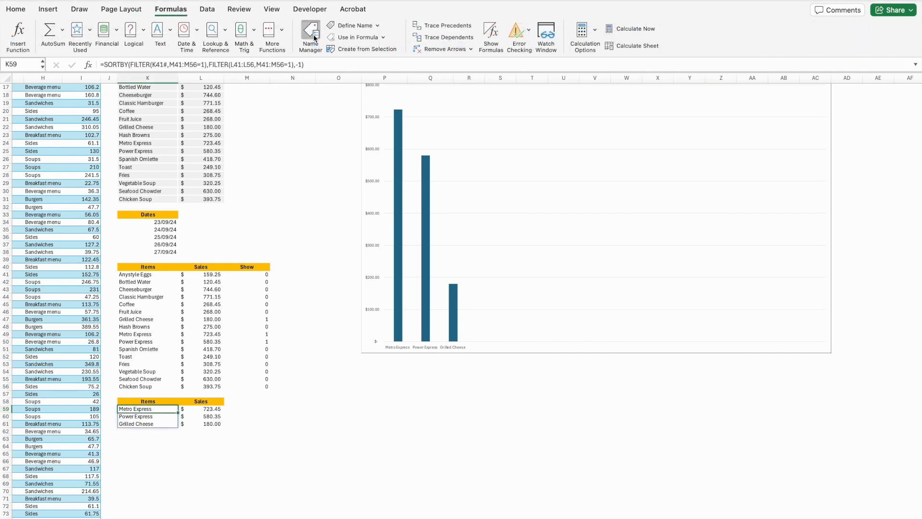
click(315, 38)
click(326, 29)
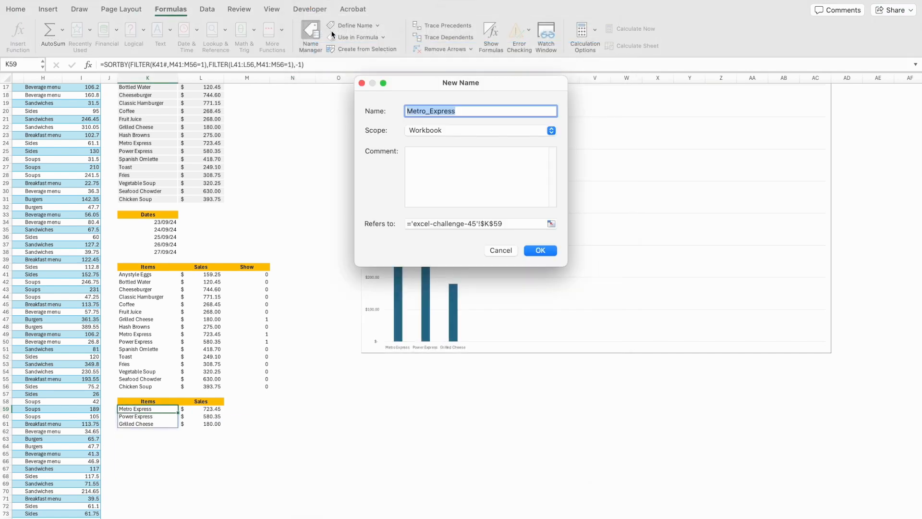
text(items)
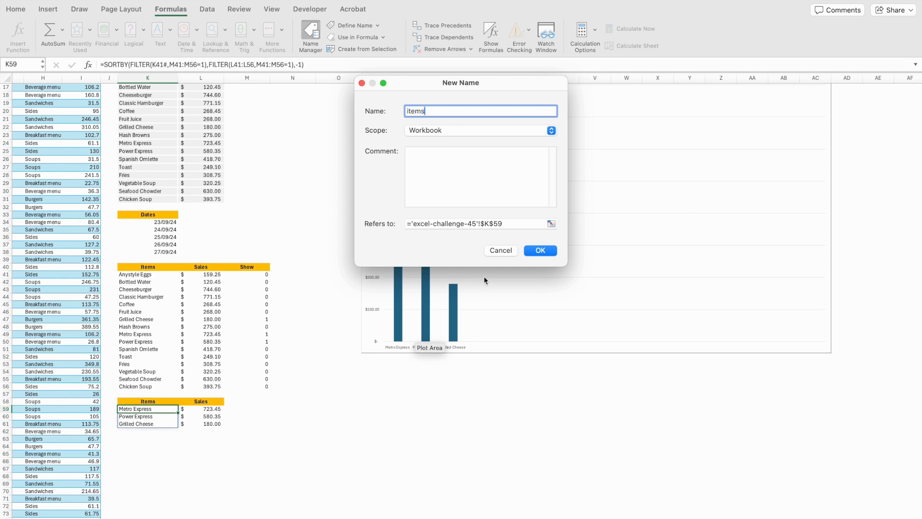
click(516, 224)
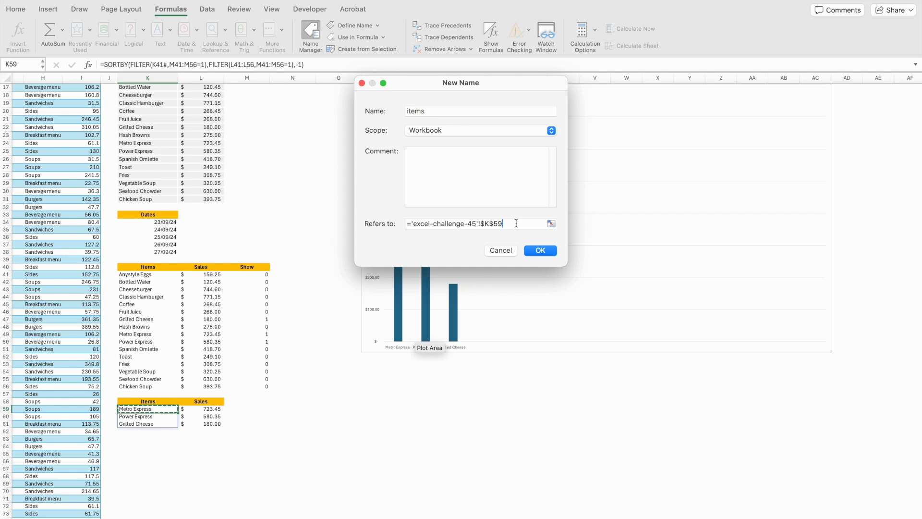
text(#)
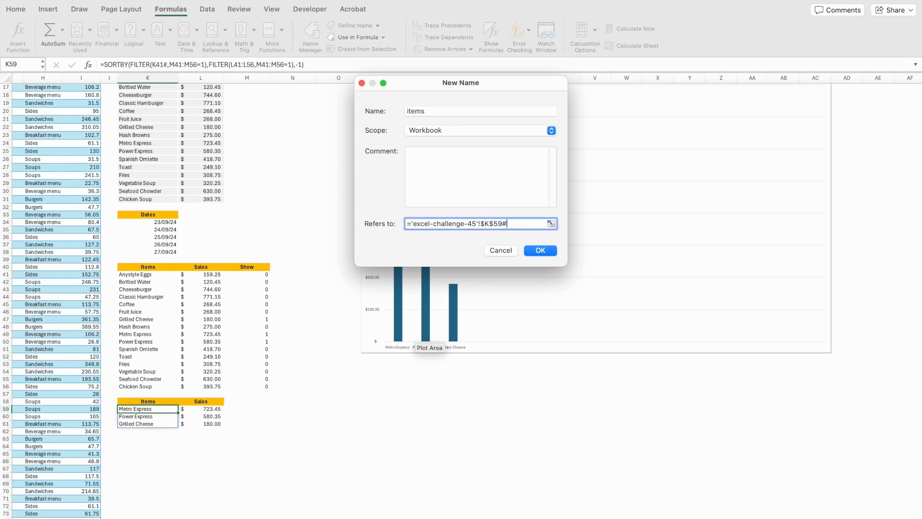
click(535, 251)
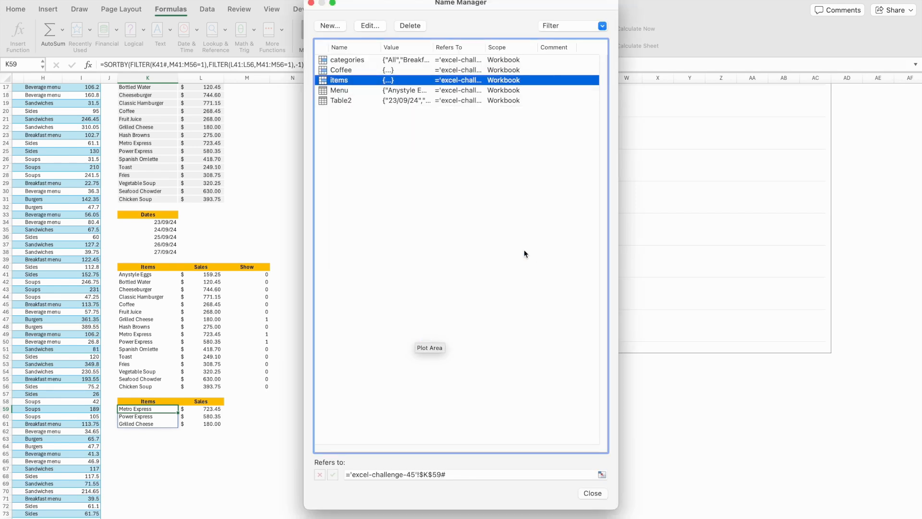
click(593, 494)
Define a workbook name sales that refers to the spilled range ='excel-challenge-45'!$L$59#
click(214, 411)
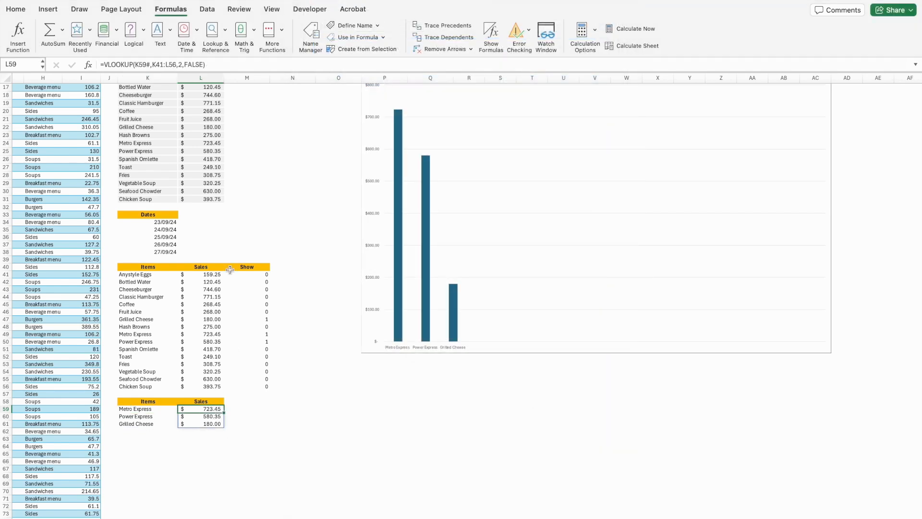
click(309, 29)
click(323, 23)
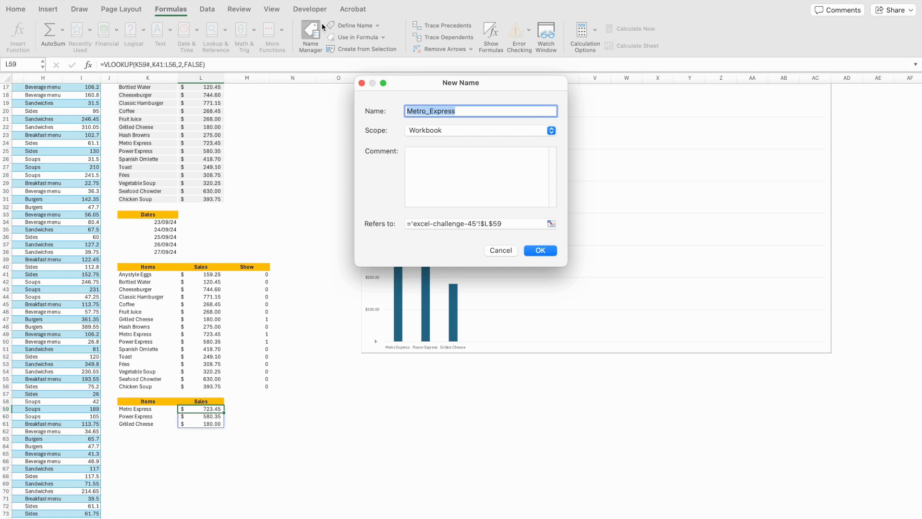
text(sales)
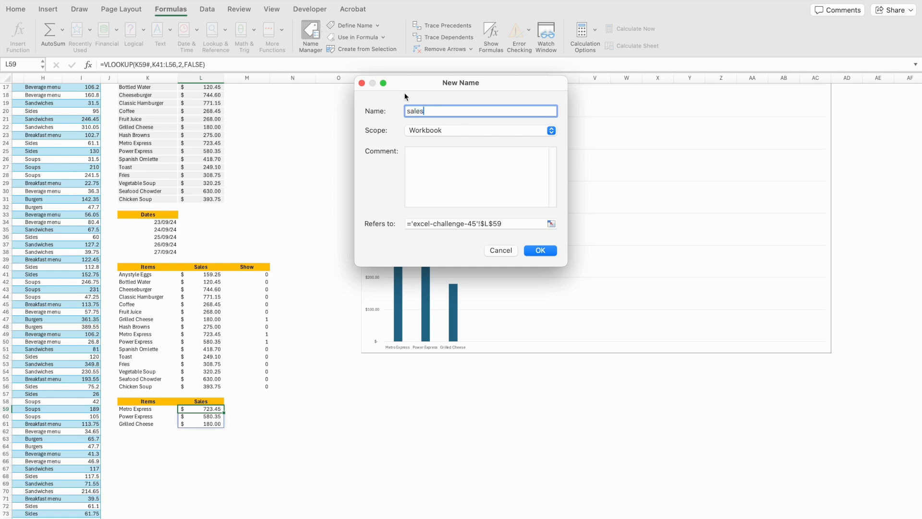
click(518, 224)
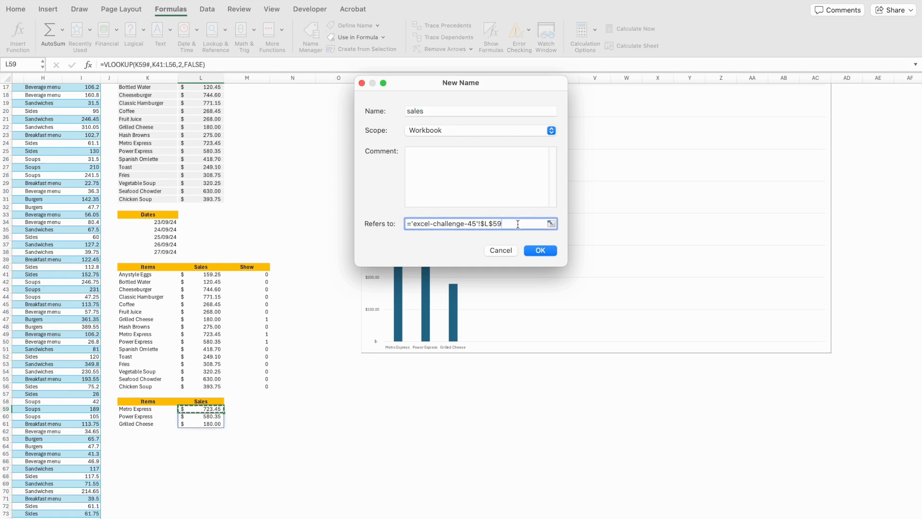
text(#)
click(540, 250)
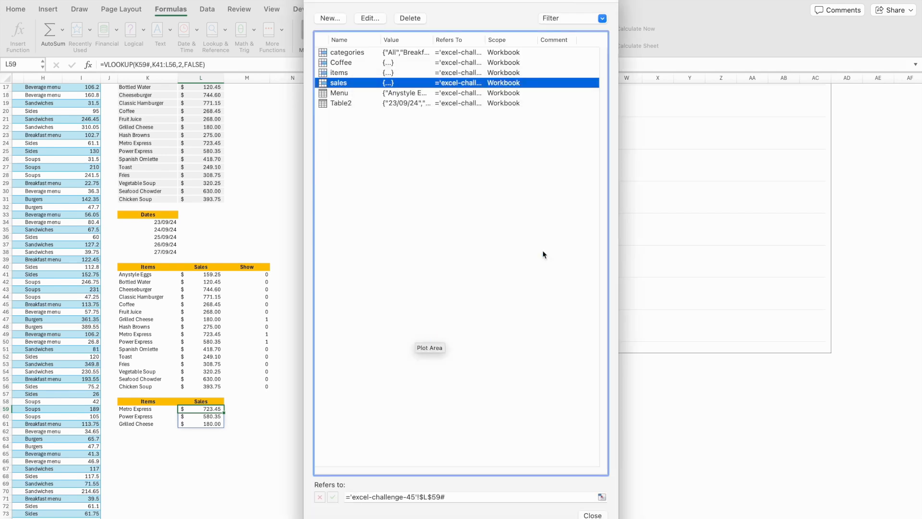
click(592, 515)
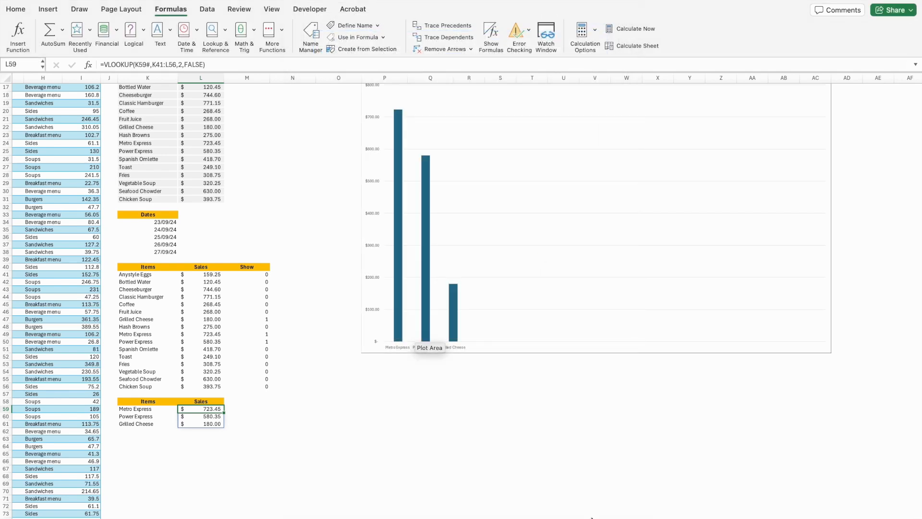
In the chart's data source, set the Sales series Y values to ='excel-challenge-45'!sales
click(415, 335)
scroll(415, 335, up, 1)
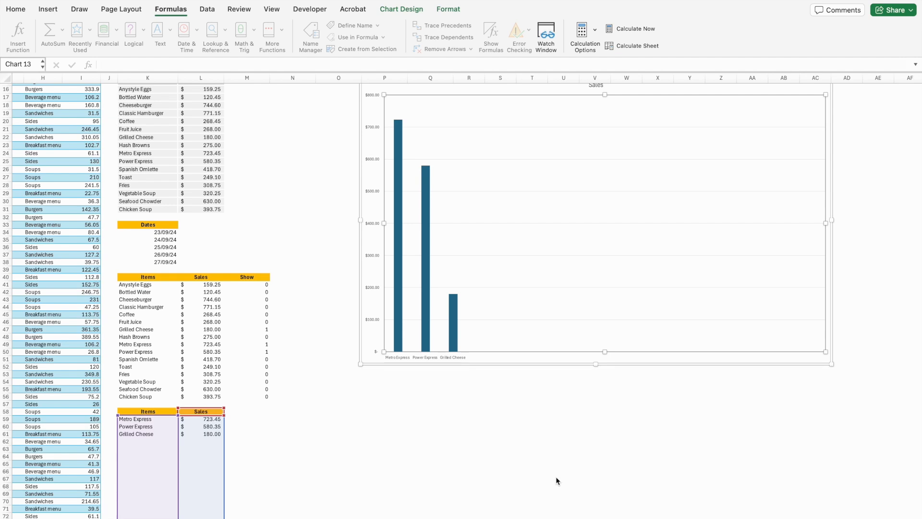
right_click(485, 218)
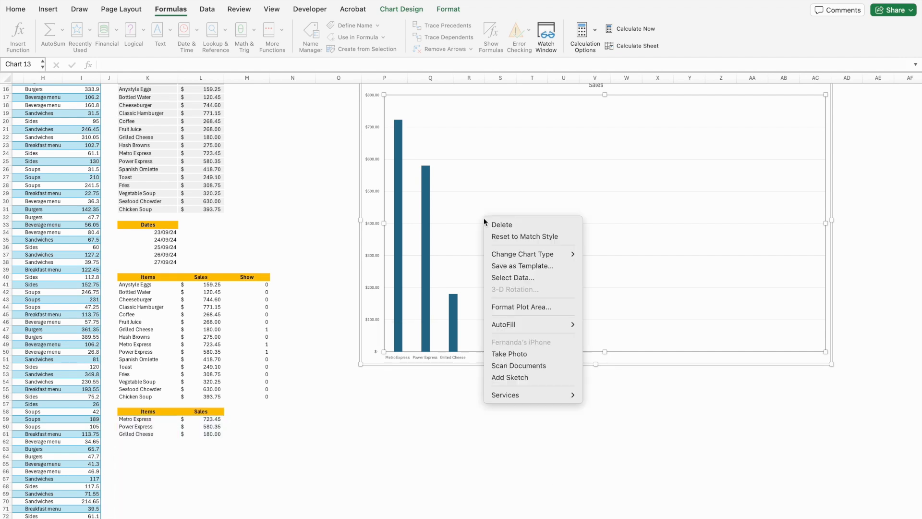
click(498, 277)
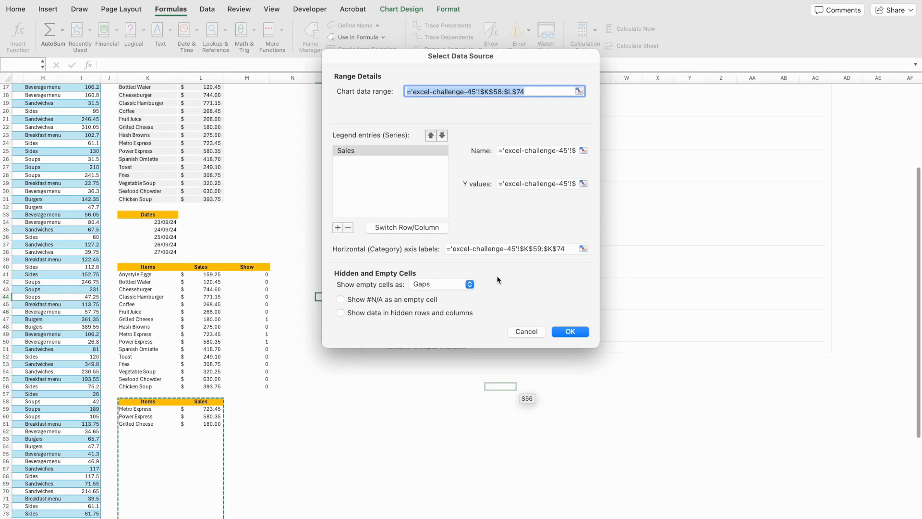
click(583, 183)
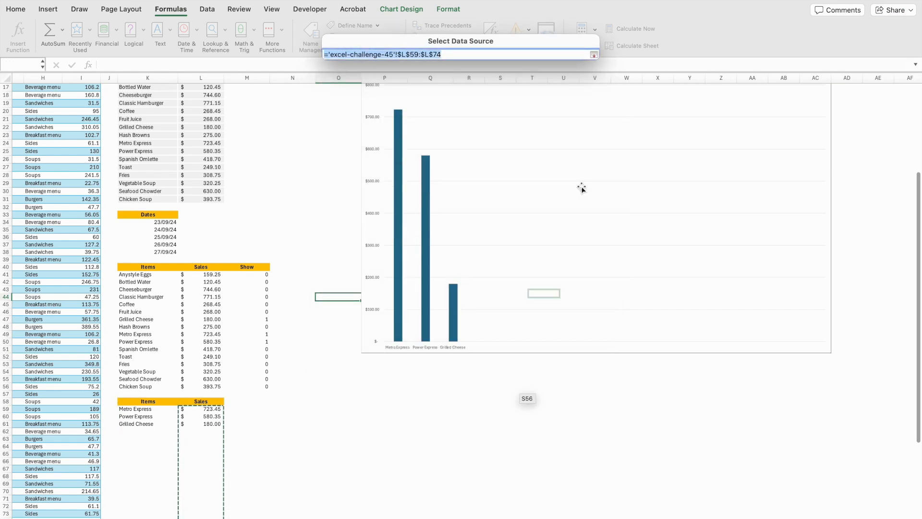
click(433, 55)
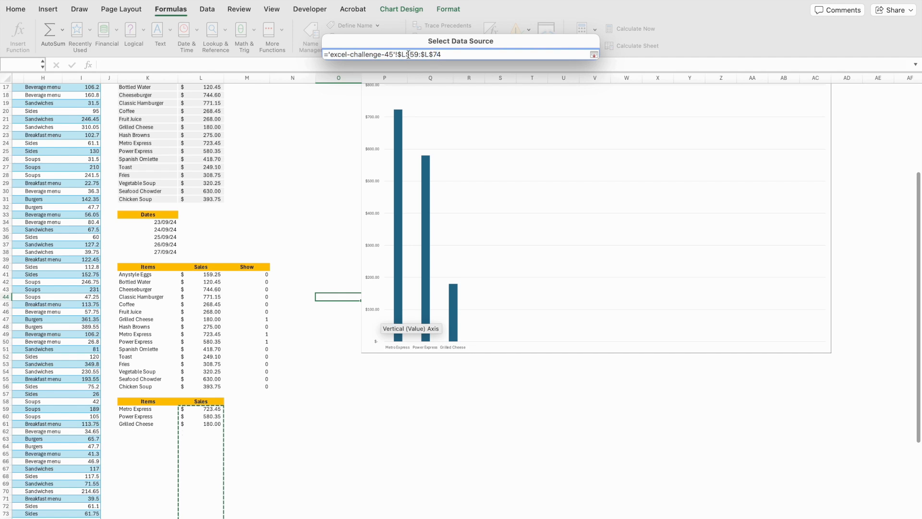
drag(451, 55, 398, 54)
text(sales)
key(Return)
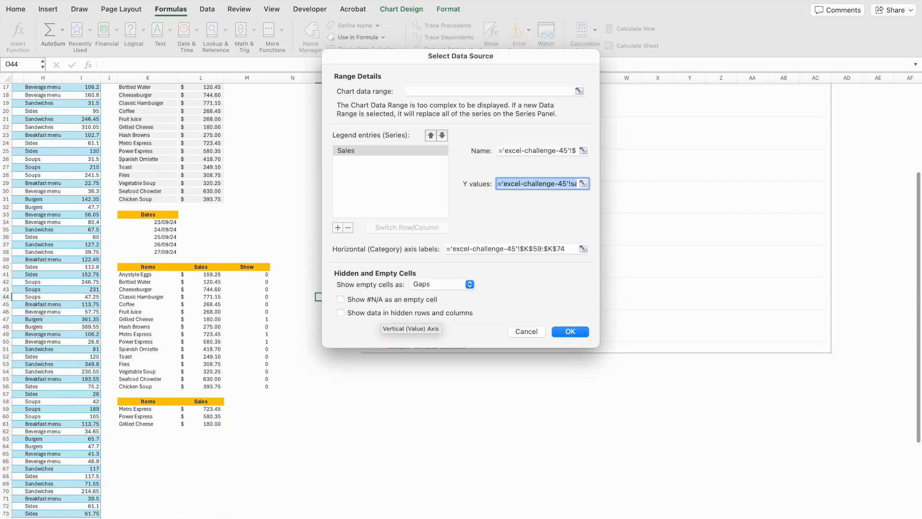
Set the chart's horizontal axis labels to ='excel-challenge-45'!items and apply the data source changes
click(583, 248)
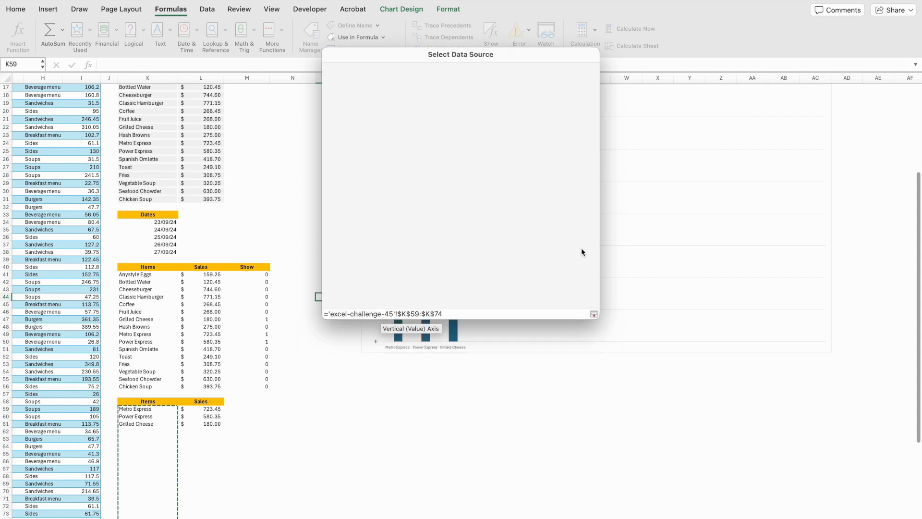
drag(442, 54, 397, 54)
text(items)
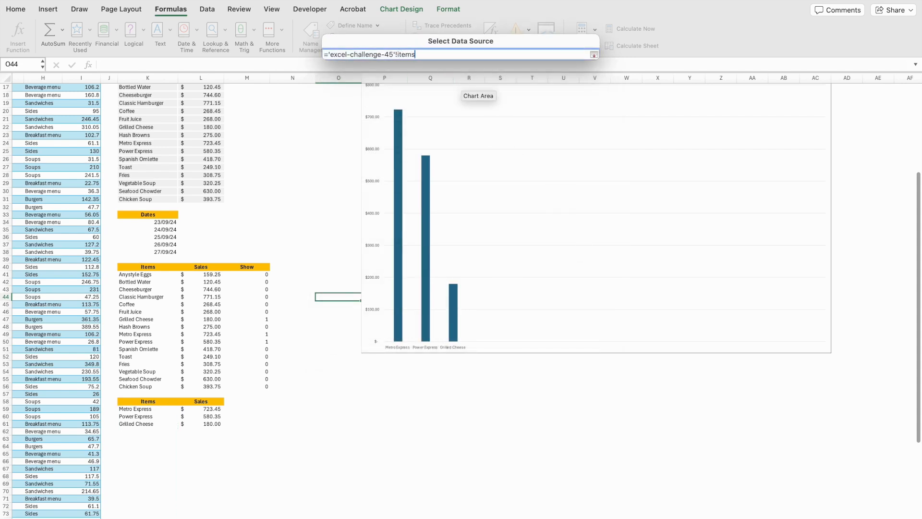
key(Return)
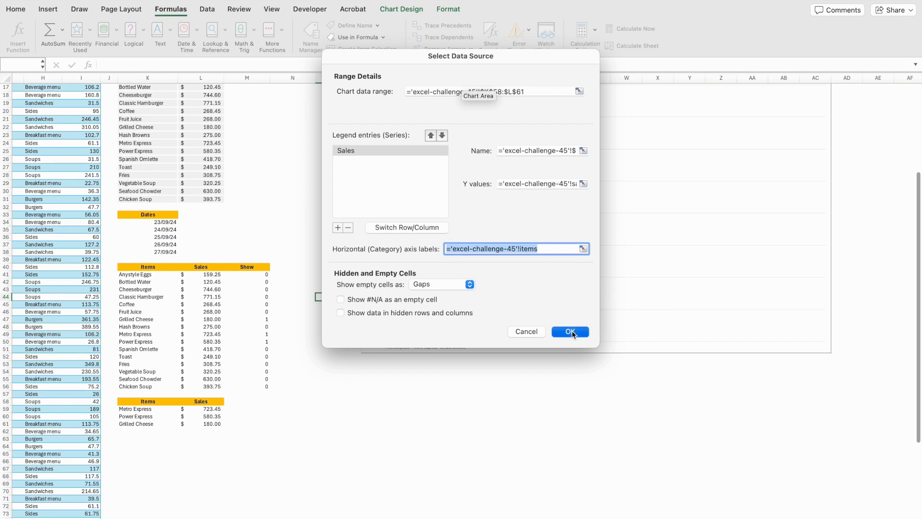
click(570, 331)
scroll(625, 360, up, 3)
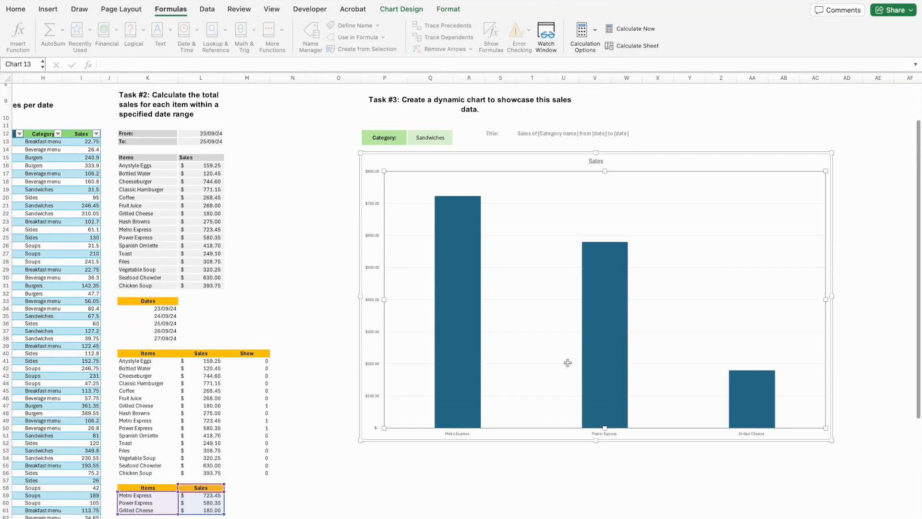
Test the dynamic chart by switching the category in Q12 to Beverage menu, Sides and finally Soups
click(429, 137)
click(458, 134)
click(432, 164)
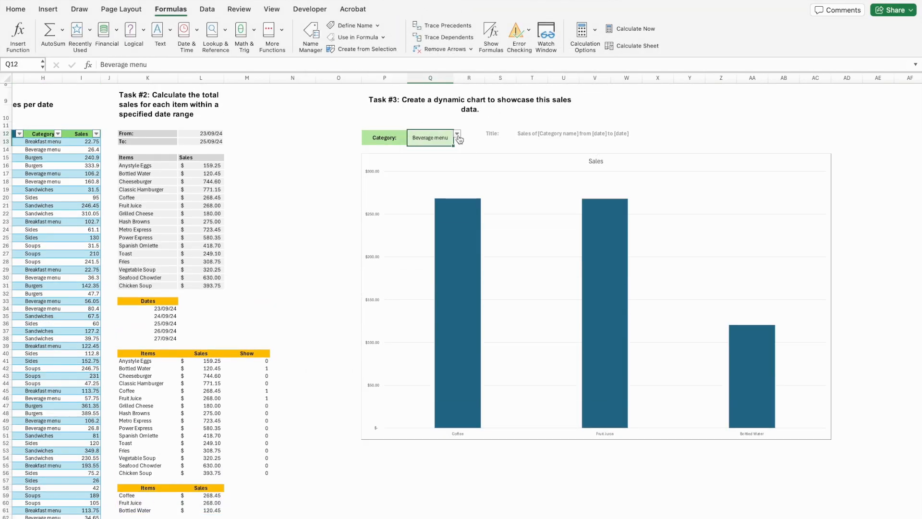
click(460, 138)
click(442, 136)
click(457, 134)
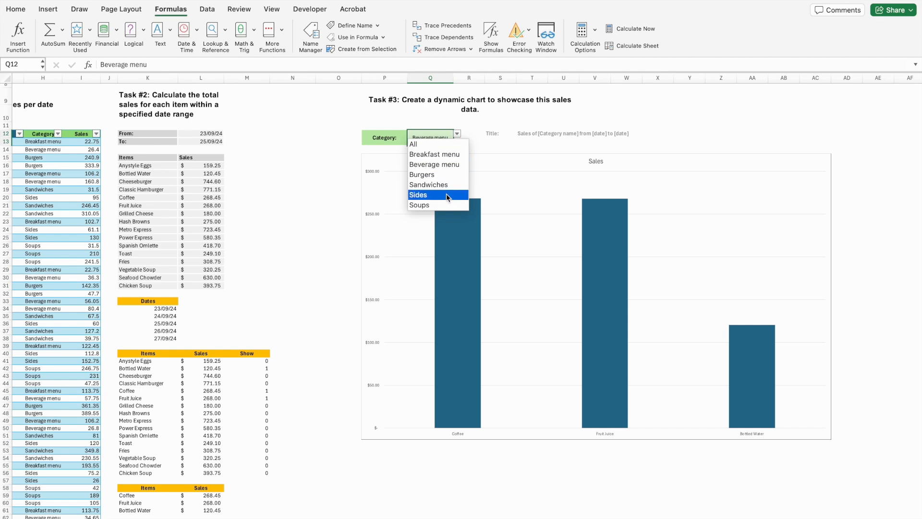
click(447, 195)
click(458, 134)
click(447, 205)
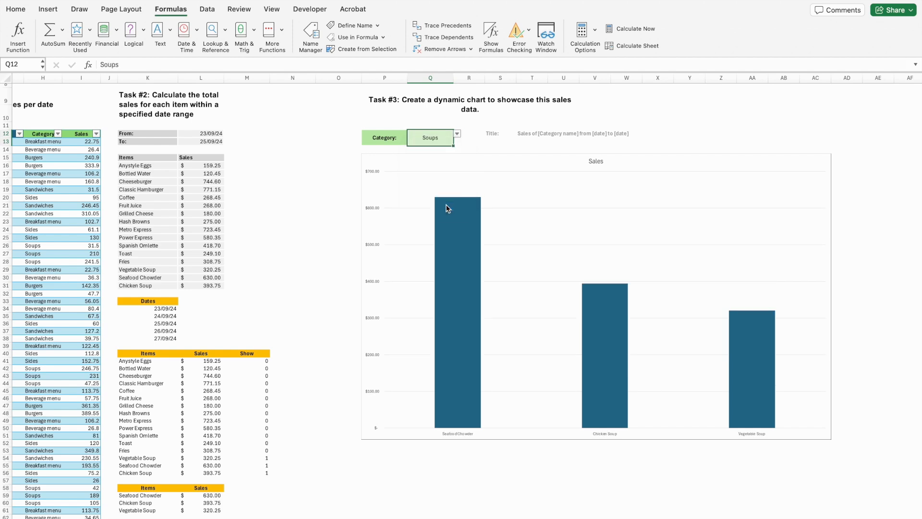
Review the title template in T12 and start a formula in T13 that joins "Sales of " with the category cell $Q$12
click(532, 142)
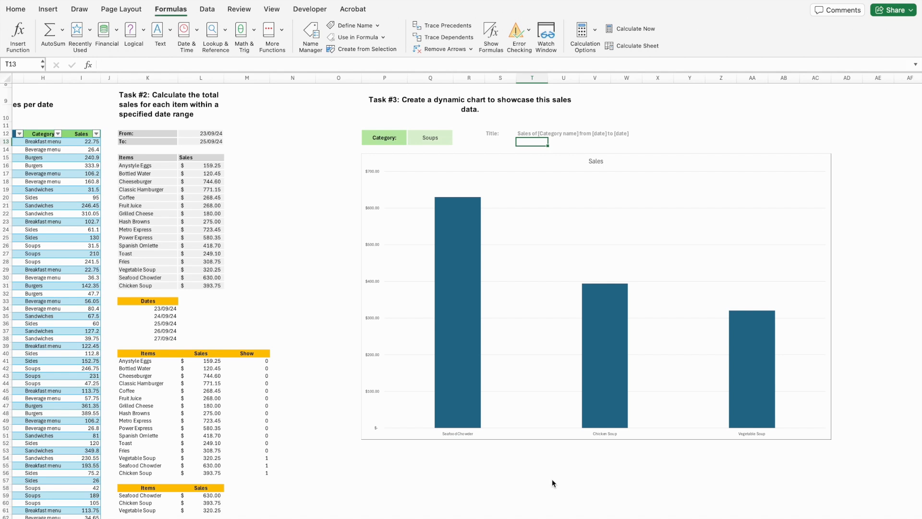
click(593, 160)
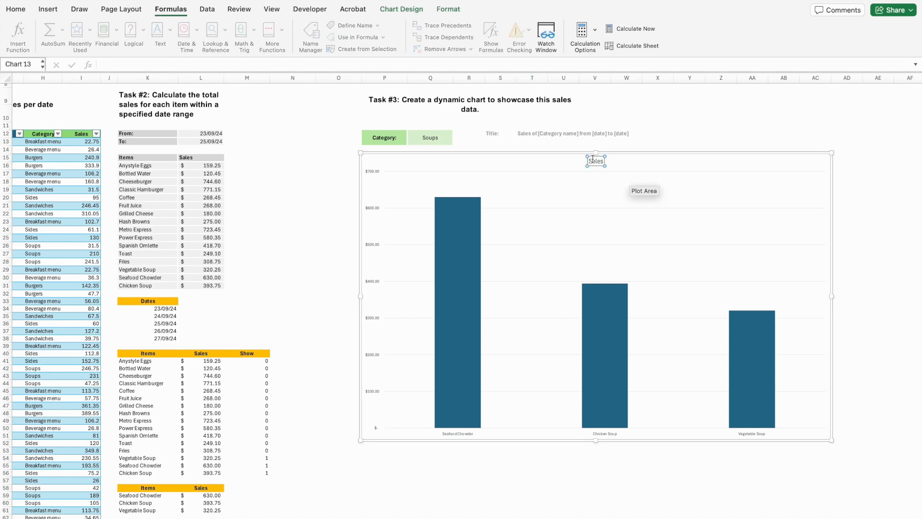
click(528, 134)
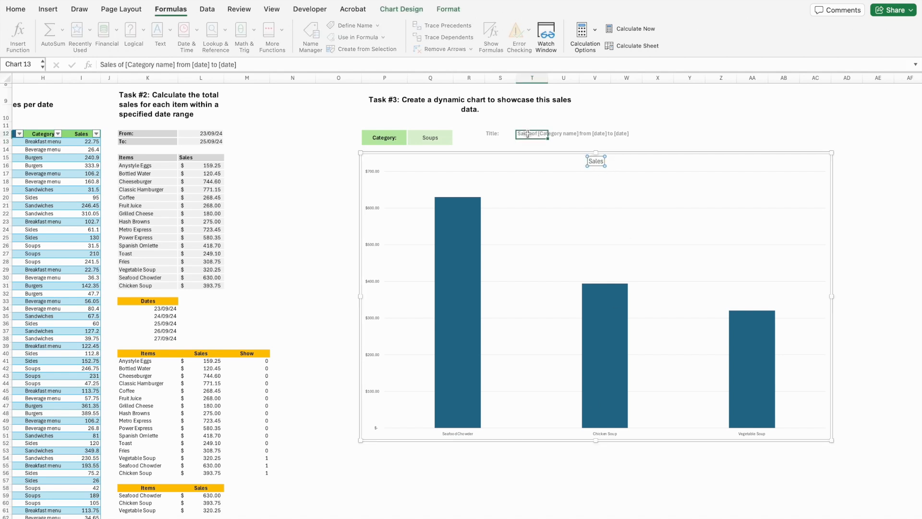
drag(173, 65, 128, 67)
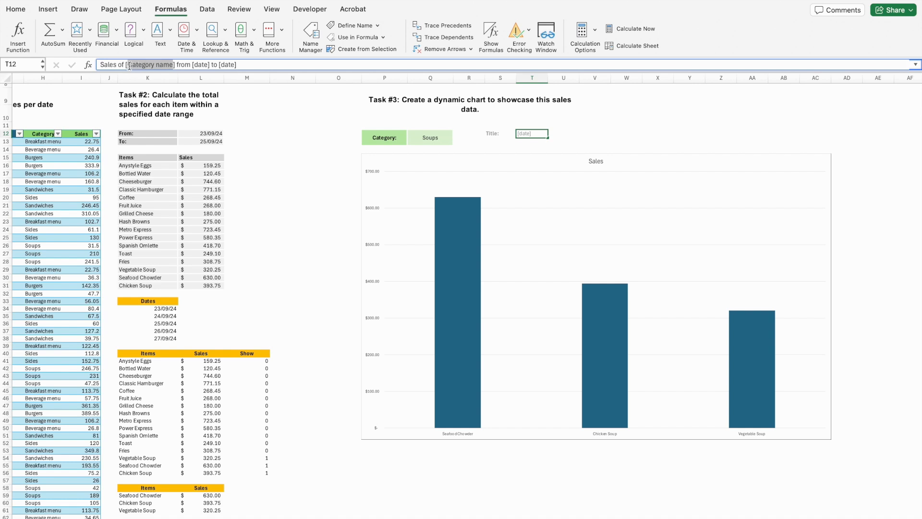
mouse_move(208, 66)
mouse_down()
mouse_move(195, 65)
mouse_move(222, 65)
mouse_up()
key(Return)
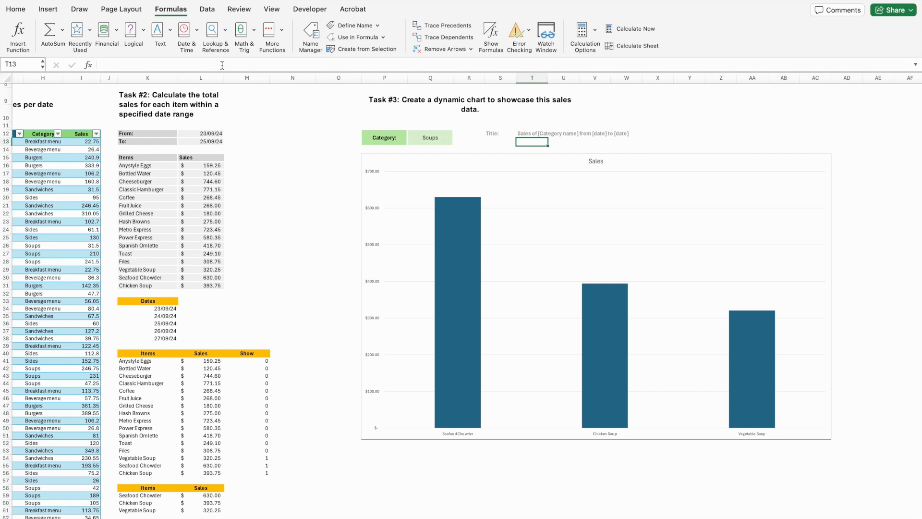
text(="Sa)
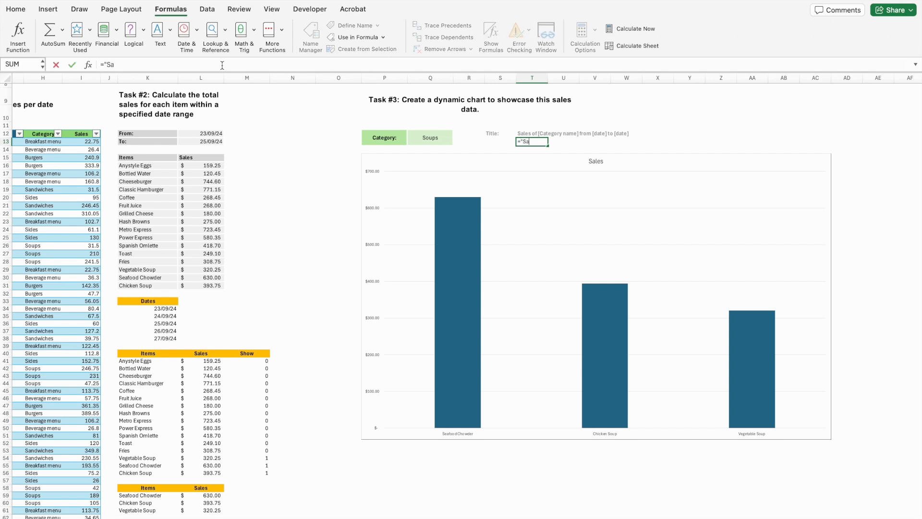
text(les of "&)
click(421, 137)
key(F4)
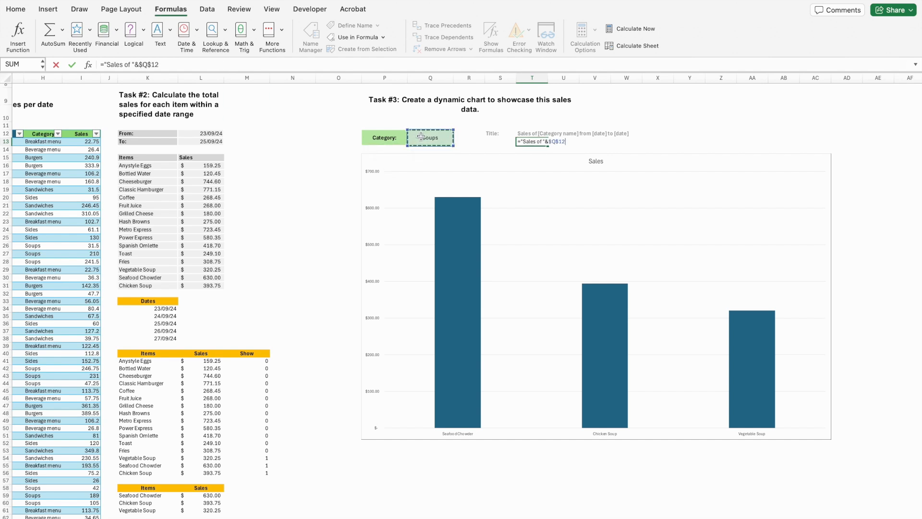
Extend the T13 title formula with &" from "&$L$12&" to "&$L$13 and enter it
text(&" from "&)
click(204, 134)
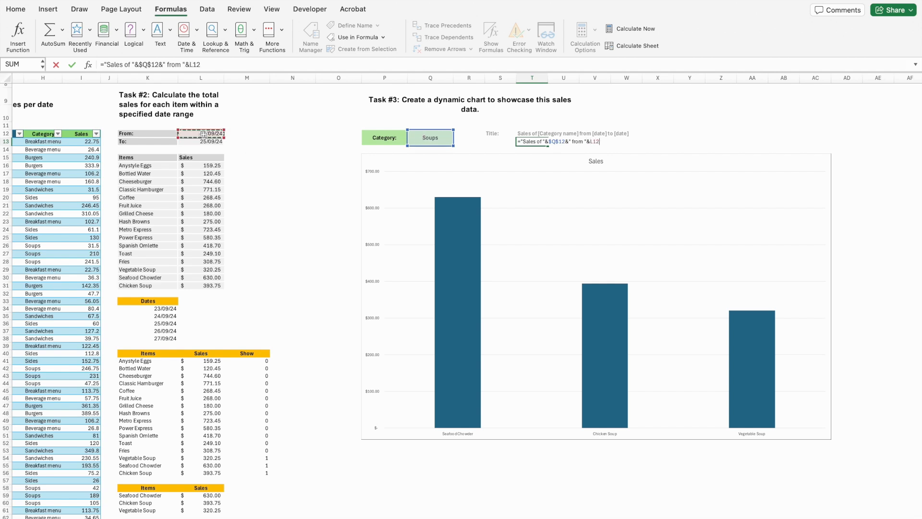
key(F4)
text(&" to "&)
click(204, 141)
key(F4)
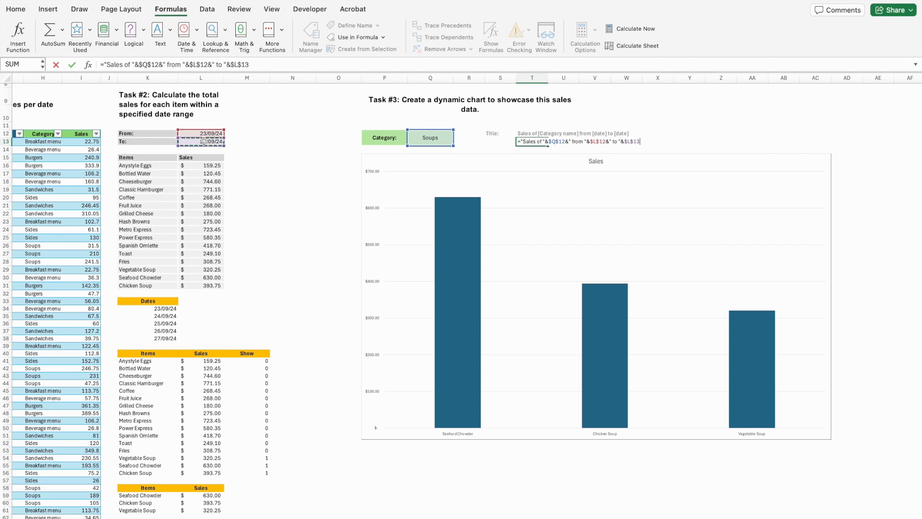
key(Return)
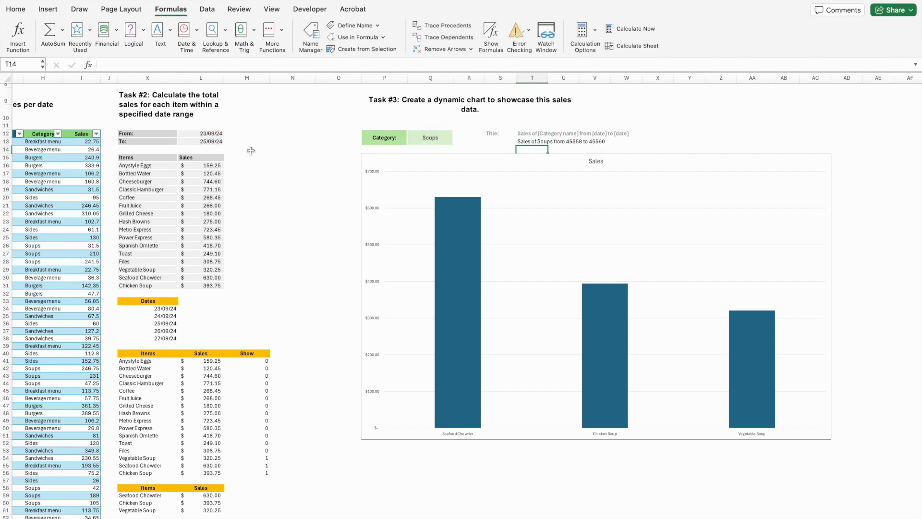
In the T13 formula, wrap the From date $L$12 in a TEXT function with the format "dd/mm/yy"
click(533, 142)
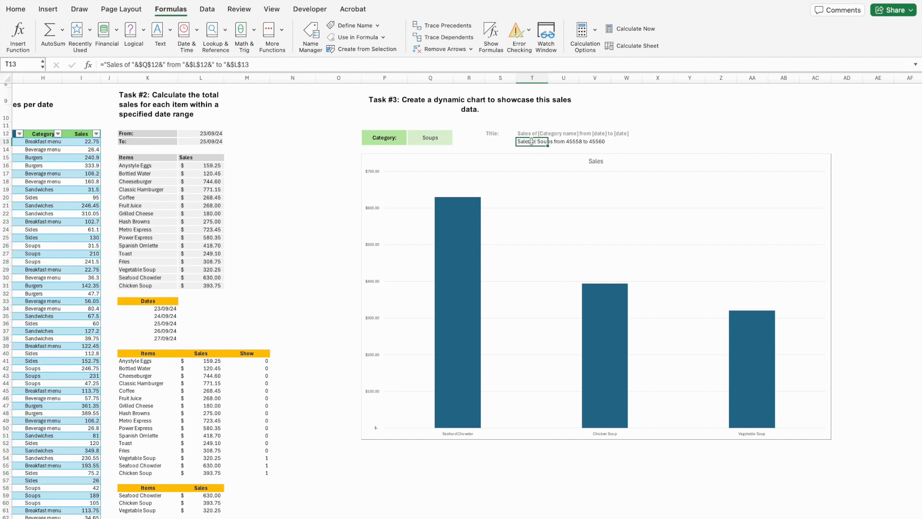
double_click(532, 141)
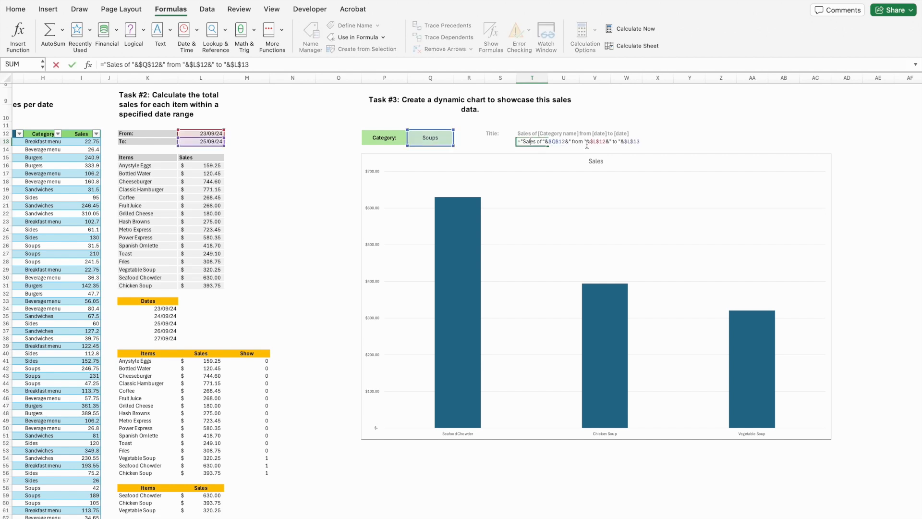
click(588, 141)
text(text)
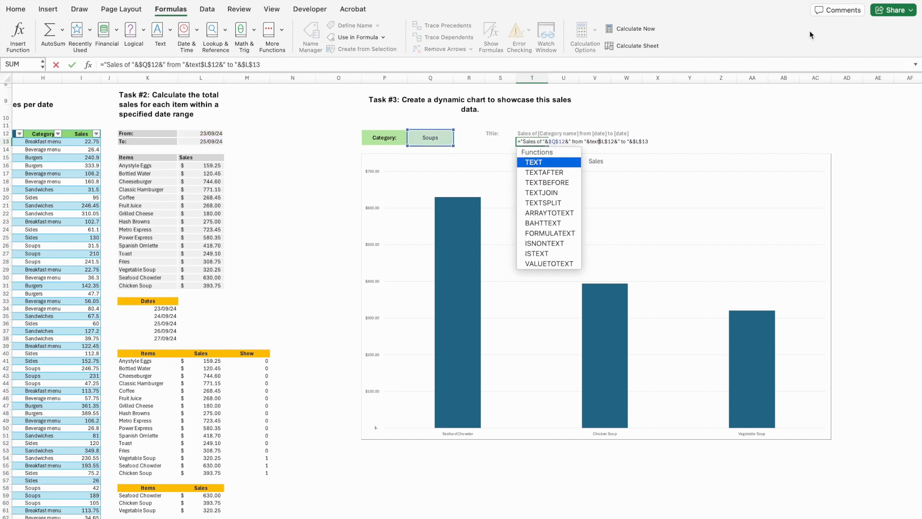
key(Tab)
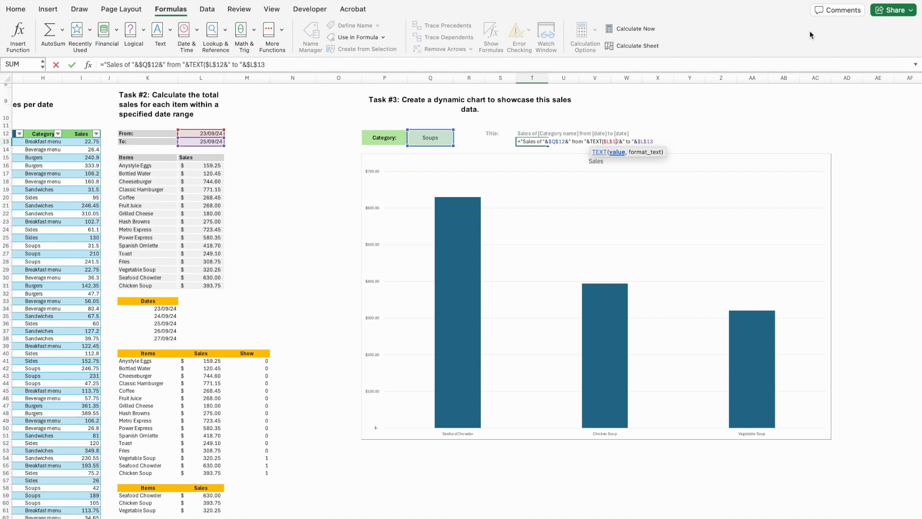
text(,"dd/mm)
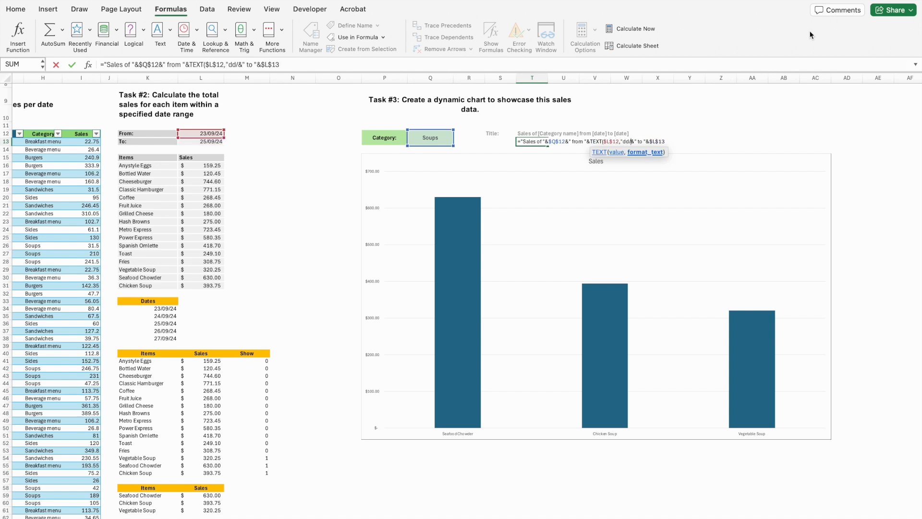
text(/yy)
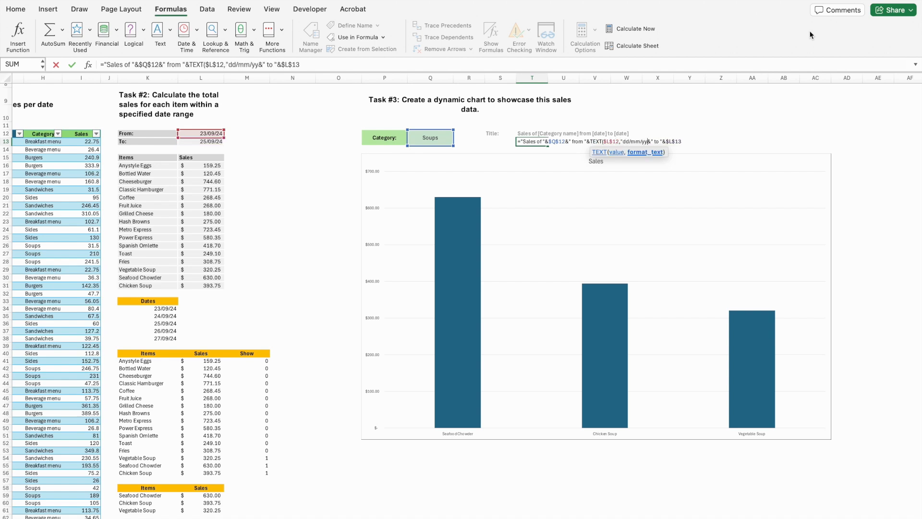
text(")
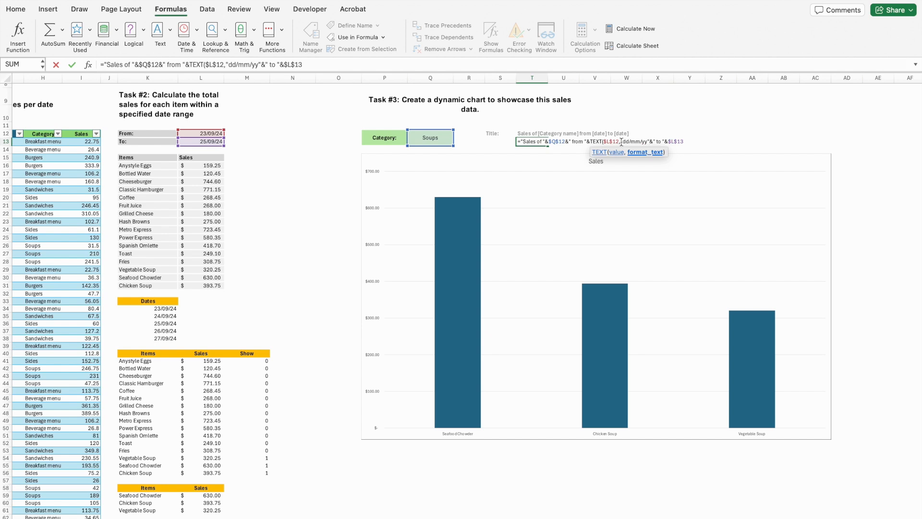
drag(620, 142, 650, 141)
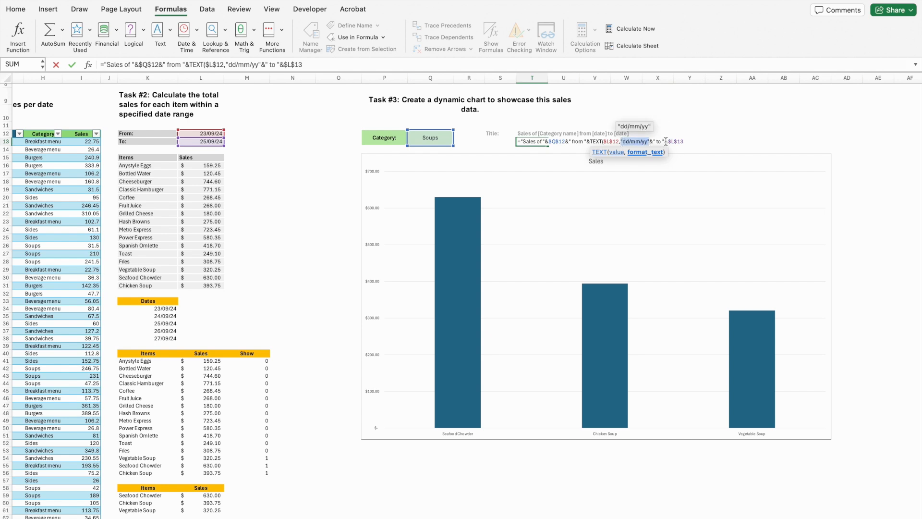
key(Right)
text())
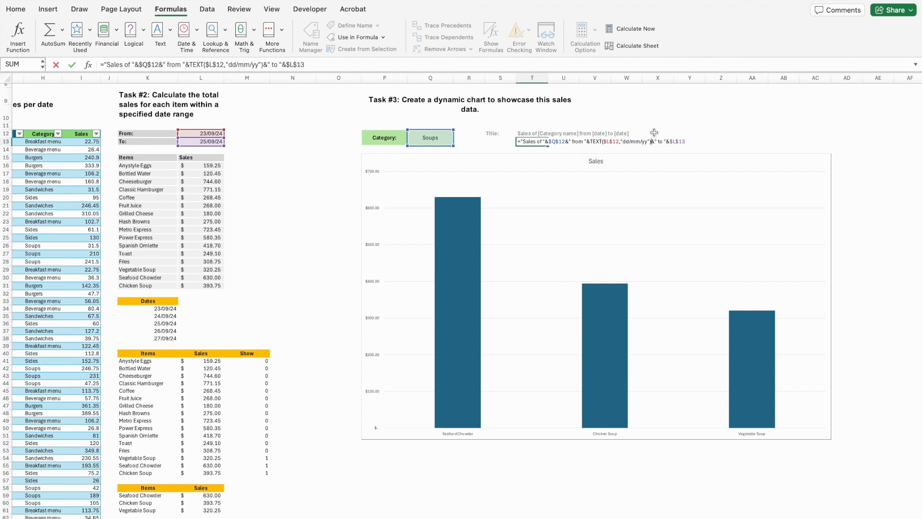
Wrap the To date $L$13 in TEXT with the format "dd/mm/yy" and enter the T13 formula
click(671, 143)
text(text)
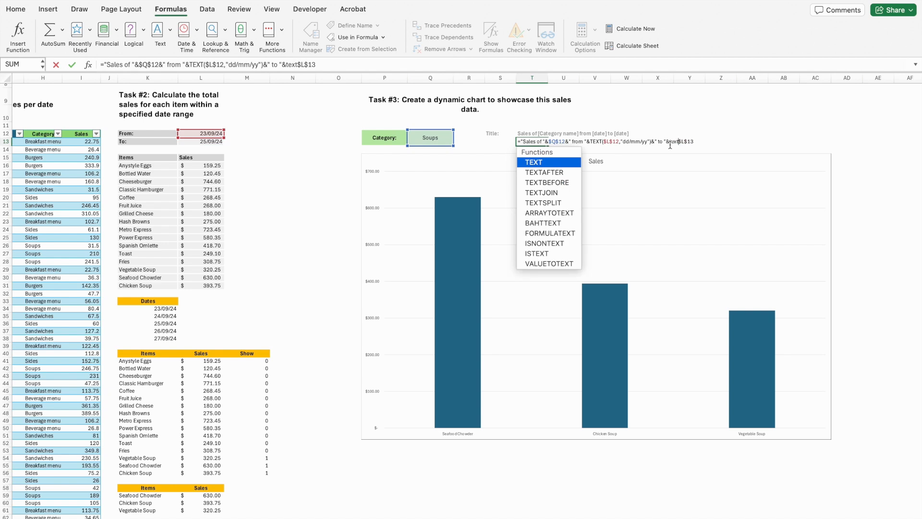
key(Tab)
text(,)
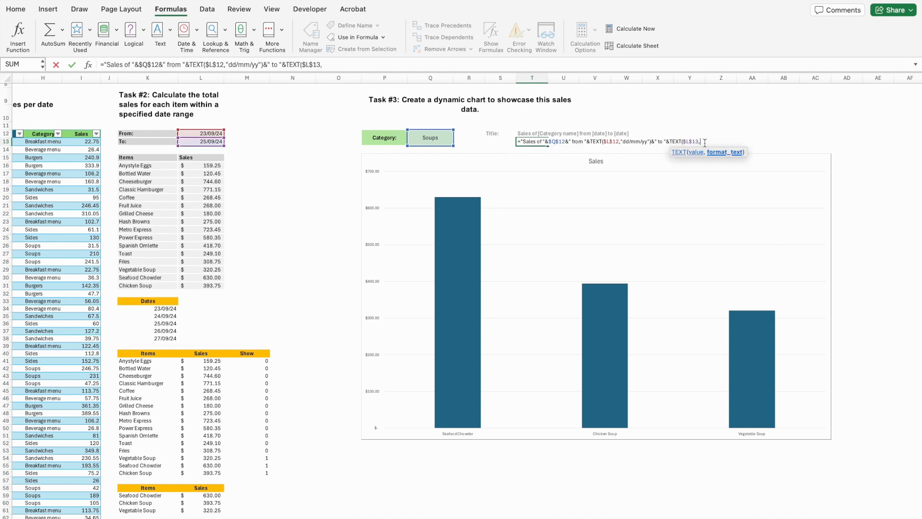
text("dd/mm/yy"))
key(Return)
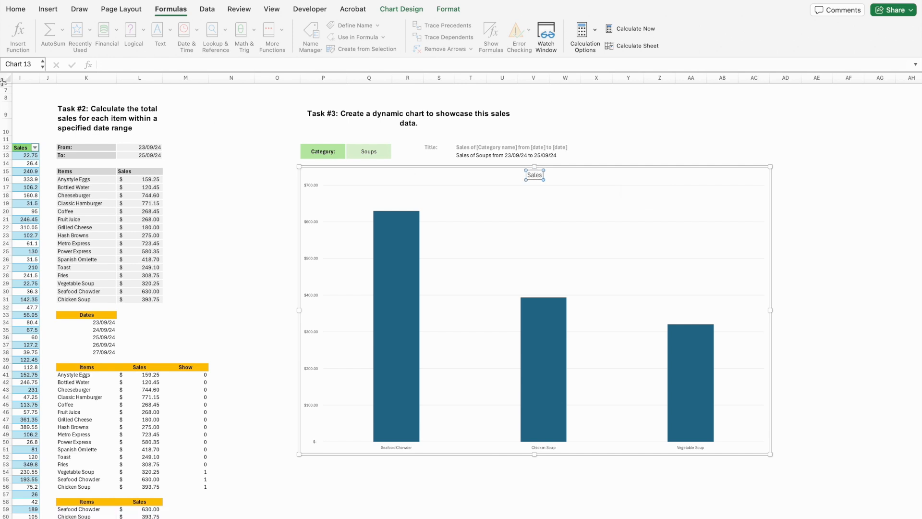
Link the chart title to cell T13 with the reference ='excel-challenge-45'!$T$13
click(136, 65)
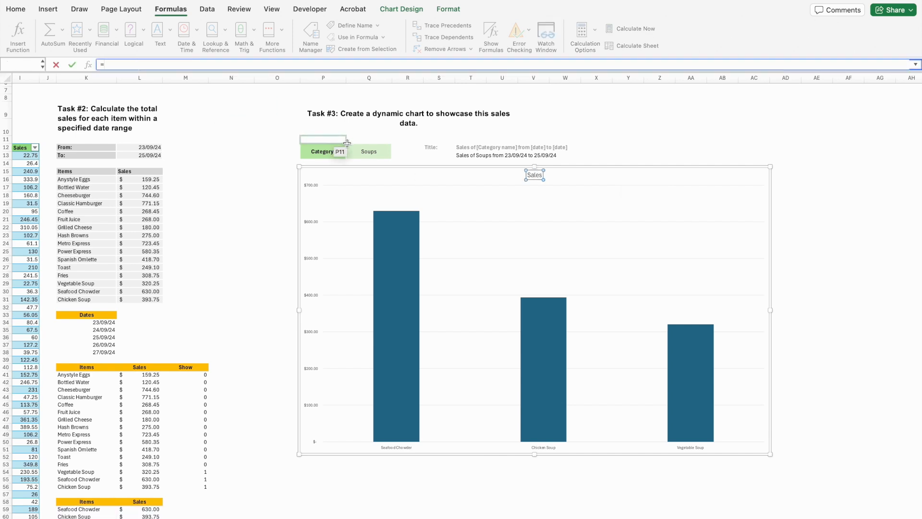
click(467, 155)
key(Return)
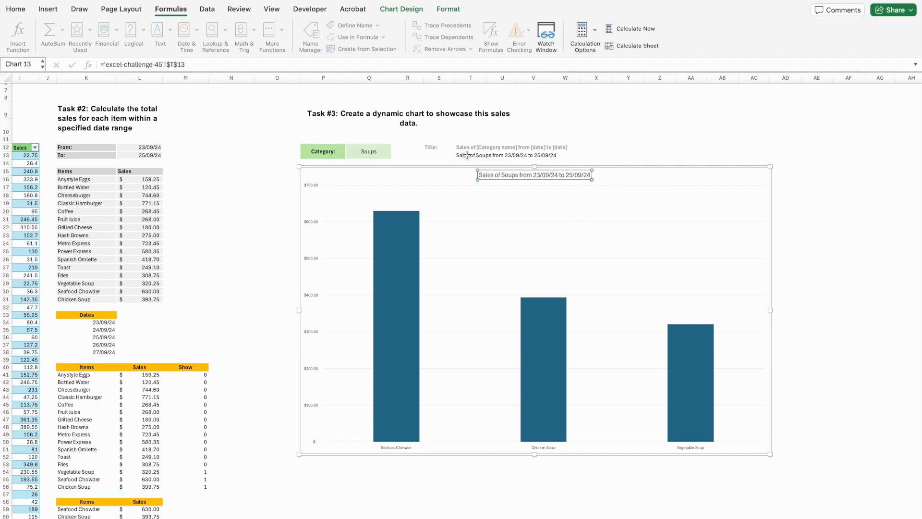
Enlarge the chart title to 18 pt and make it bold
click(16, 9)
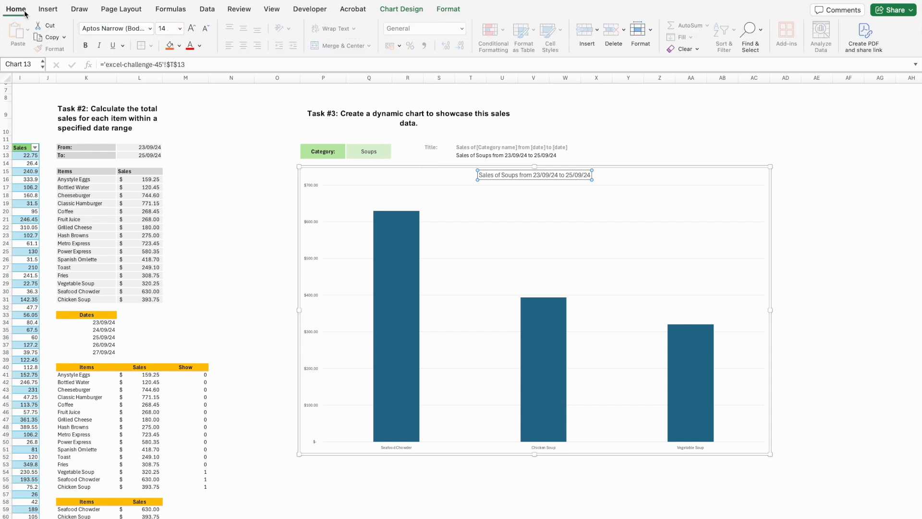
click(192, 29)
click(191, 29)
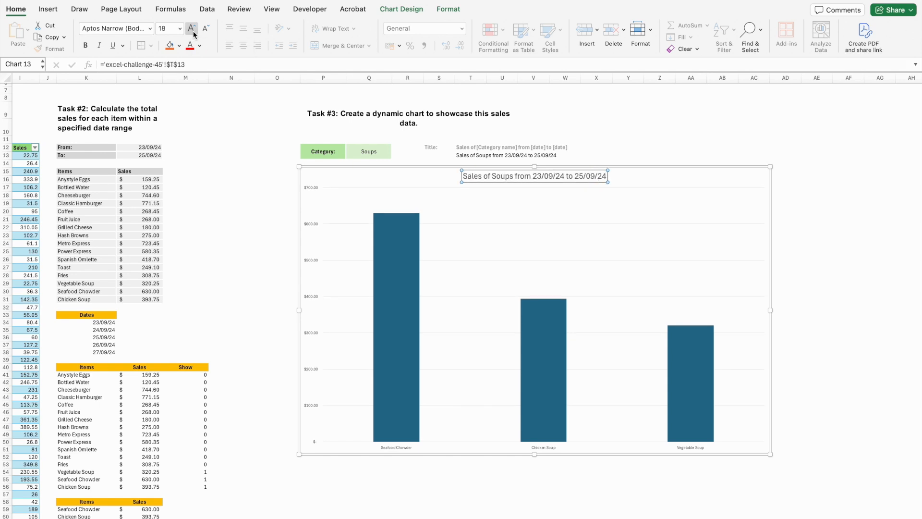
click(85, 45)
Add bold 10.5 pt data labels to the chart's columns and remove the horizontal gridlines
right_click(381, 275)
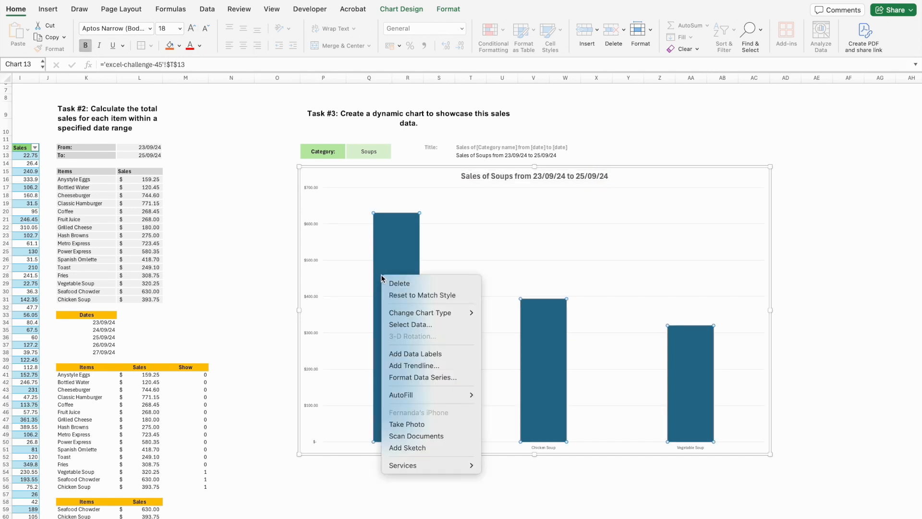
click(408, 244)
click(397, 209)
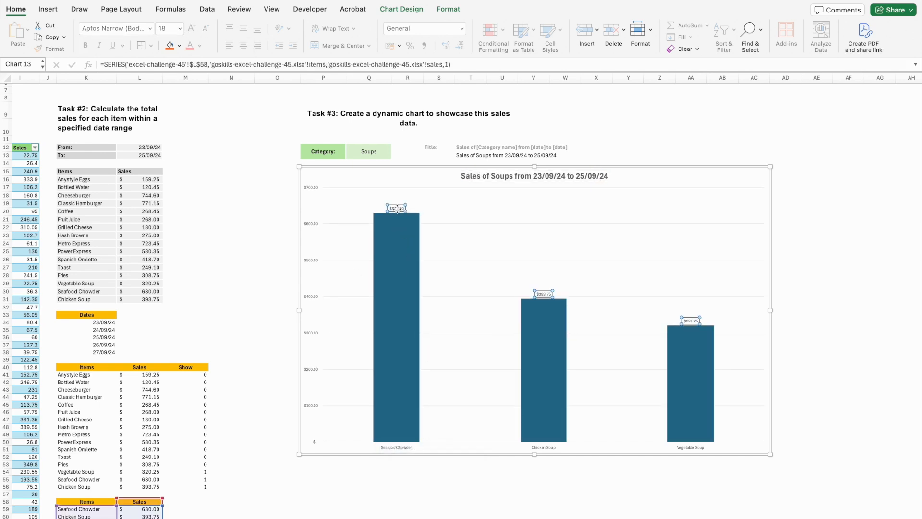
click(86, 46)
click(192, 29)
click(193, 29)
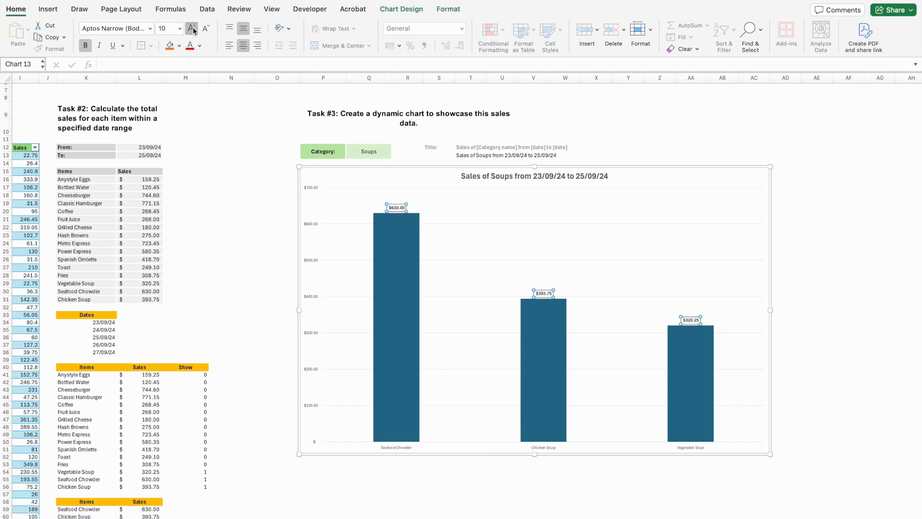
click(335, 224)
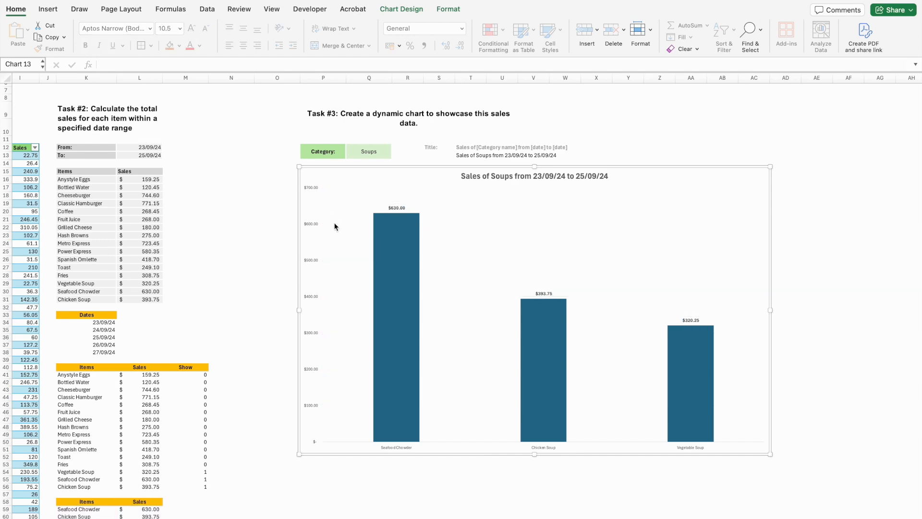
Check the chart and its title by switching the category to Breakfast menu, All, Sides and back to Soups
click(369, 151)
click(395, 148)
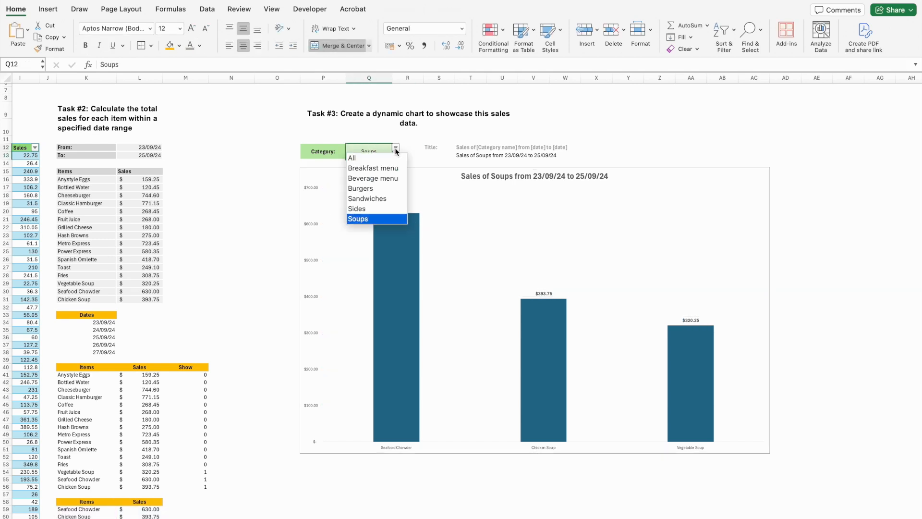
click(374, 166)
click(395, 148)
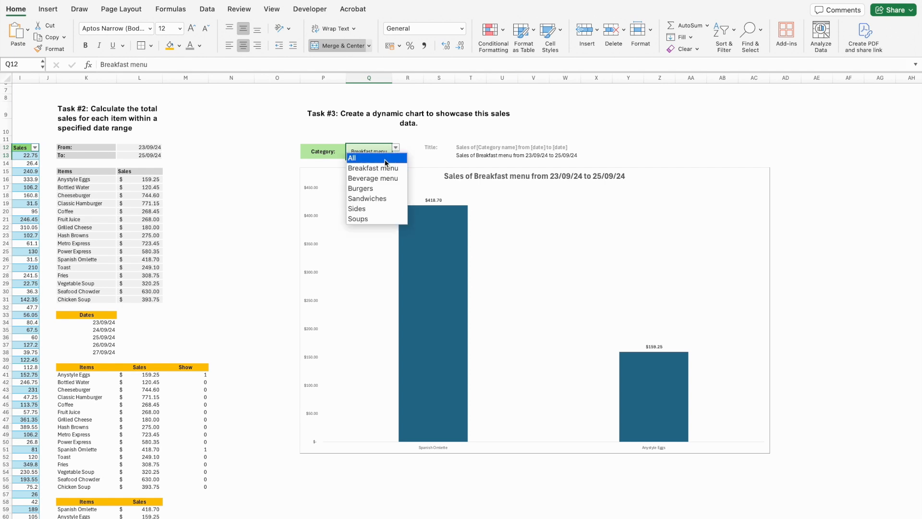
click(385, 162)
click(396, 149)
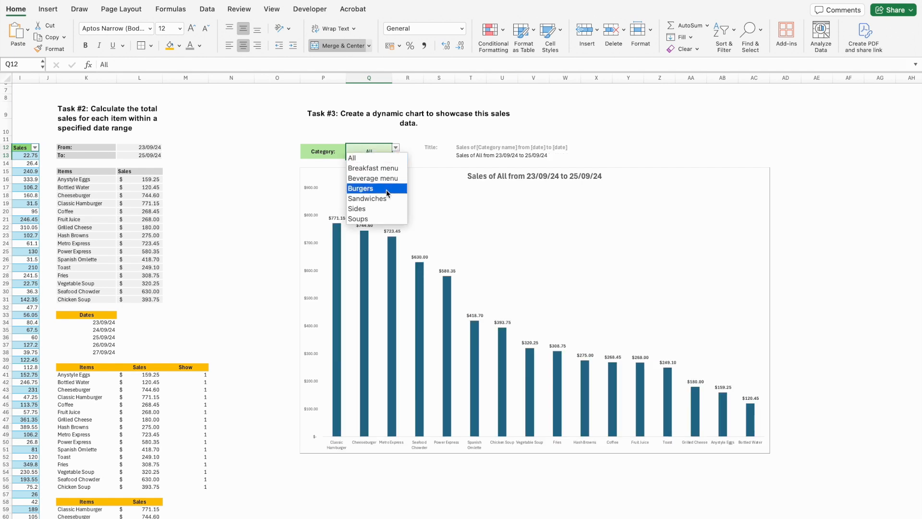
click(383, 208)
click(395, 148)
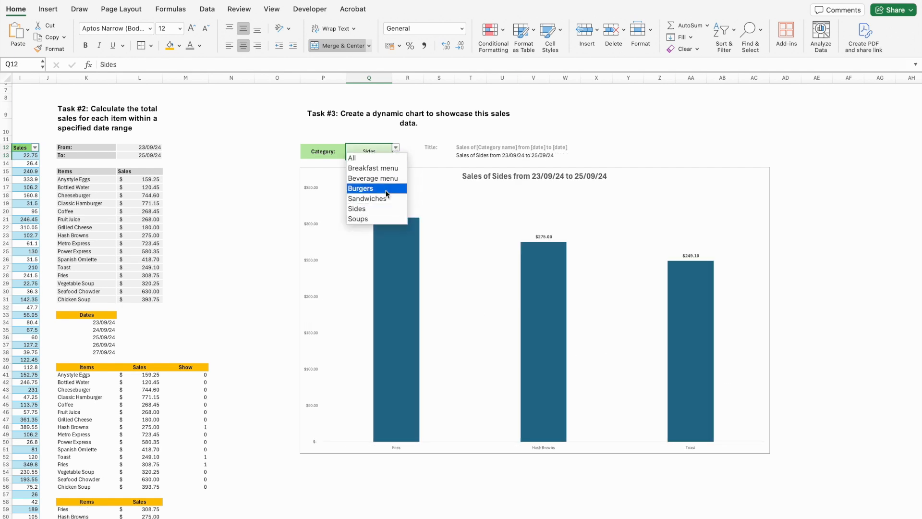
click(383, 219)
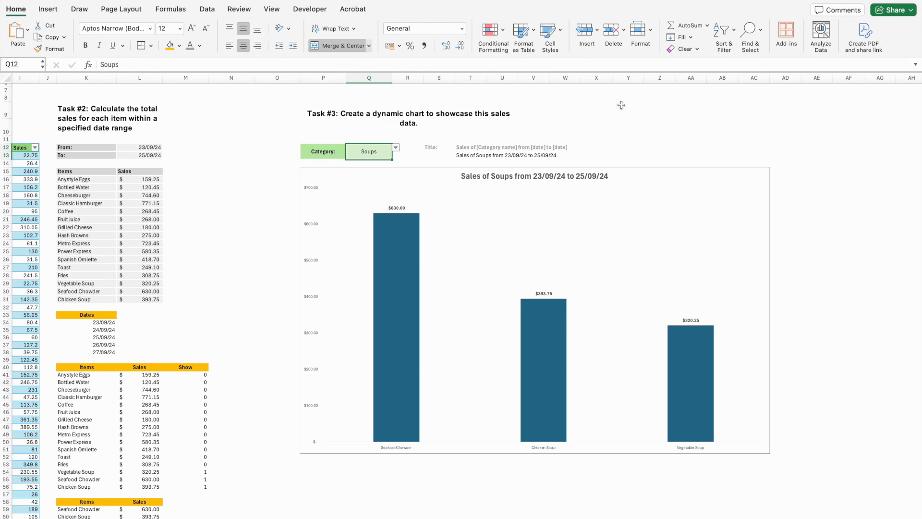